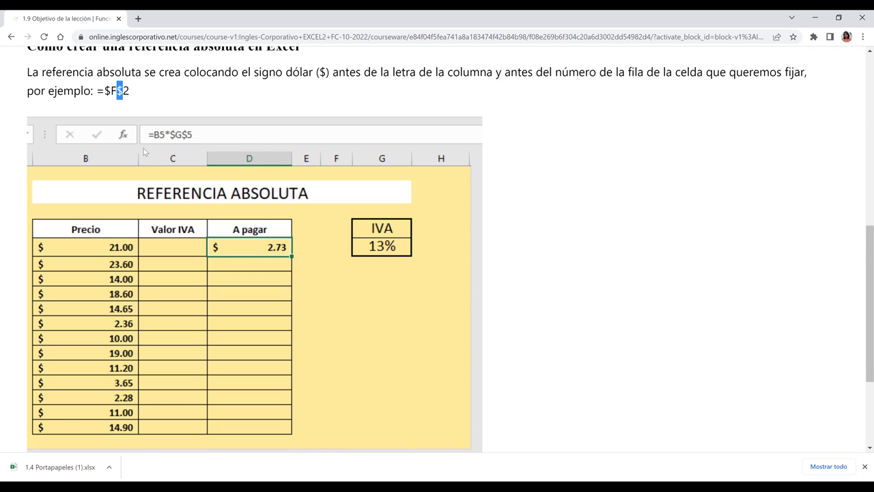
Step: Finish viewing the absolute reference example and open the next lesson page, 1.10 Referencias Relativas y Absolutas
left_click(649, 199)
scroll(648, 199, "down", 1)
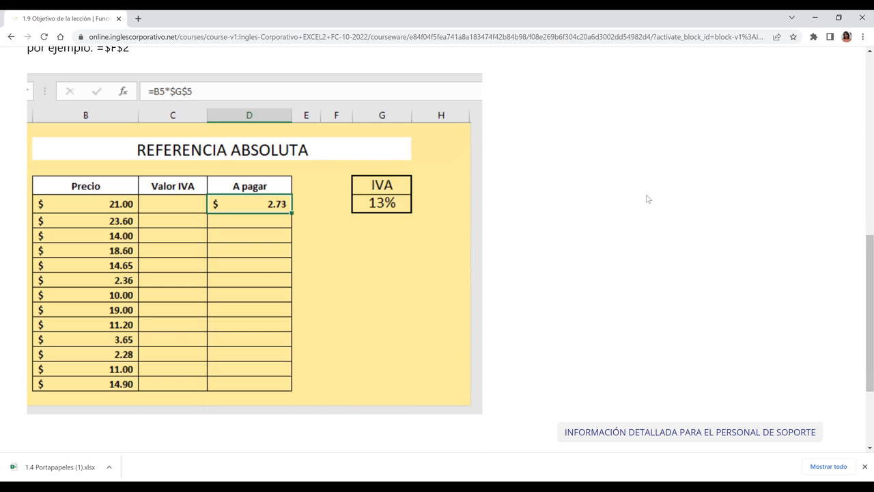
scroll(648, 198, "down", 2)
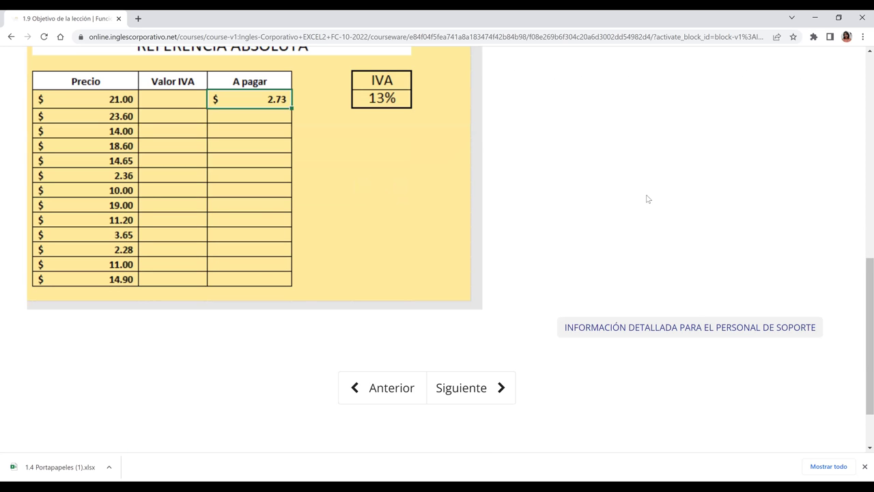
scroll(648, 199, "down", 1)
scroll(464, 337, "down", 1)
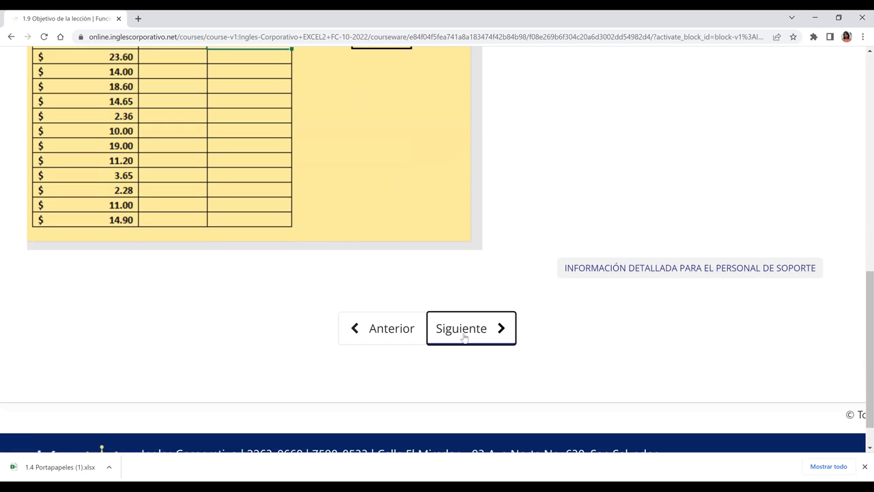
left_click(464, 337)
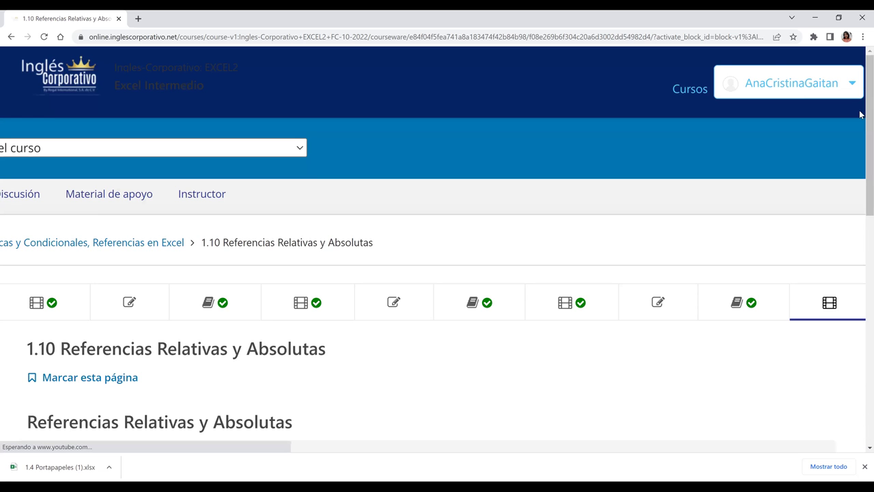
Step: Play the lesson video on relative and absolute references in full screen from the beginning
scroll(862, 178, "down", 1)
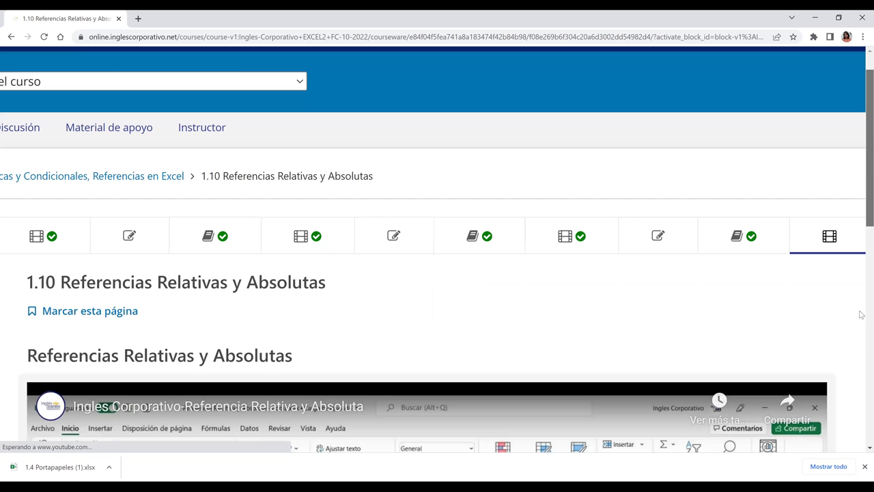
scroll(815, 372, "down", 7)
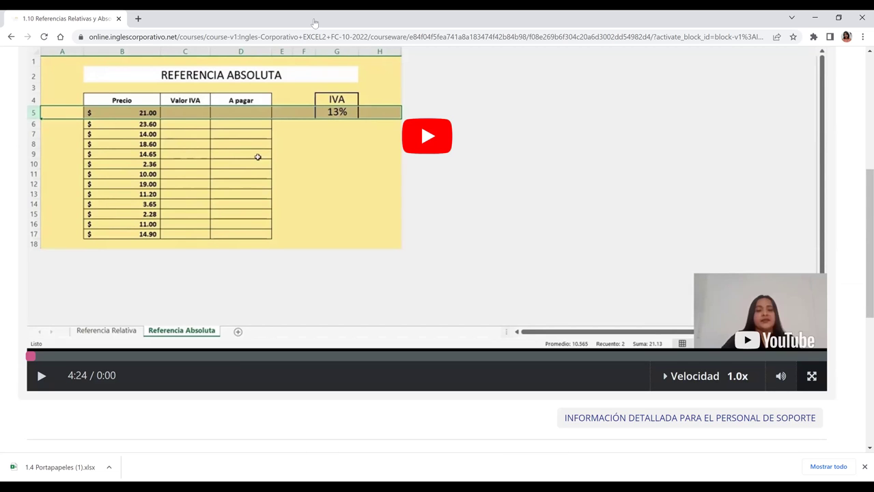
double_click(184, 207)
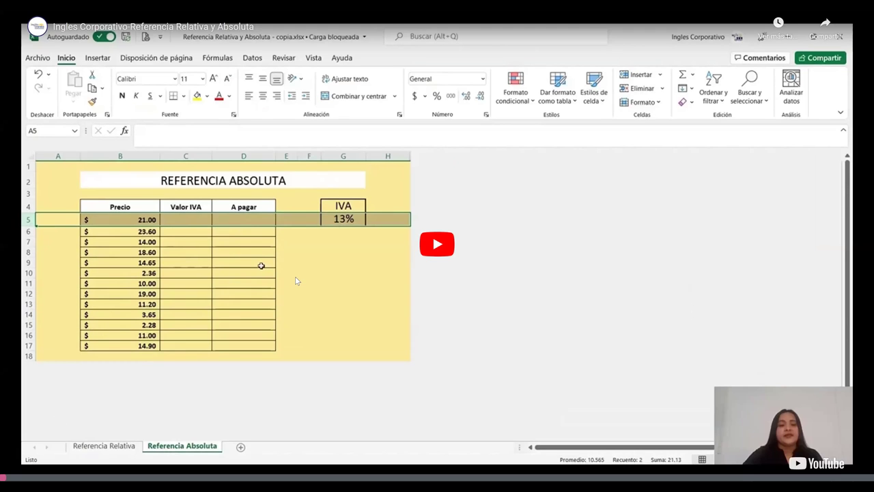
left_click(297, 271)
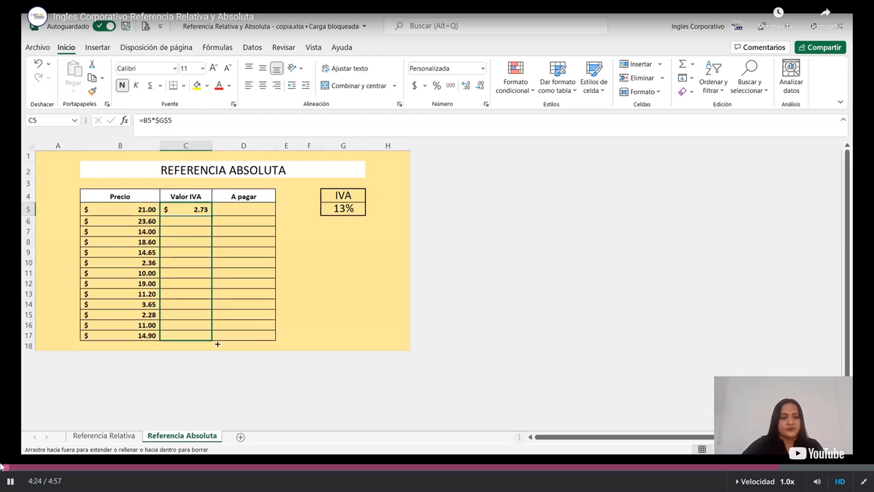
key("space")
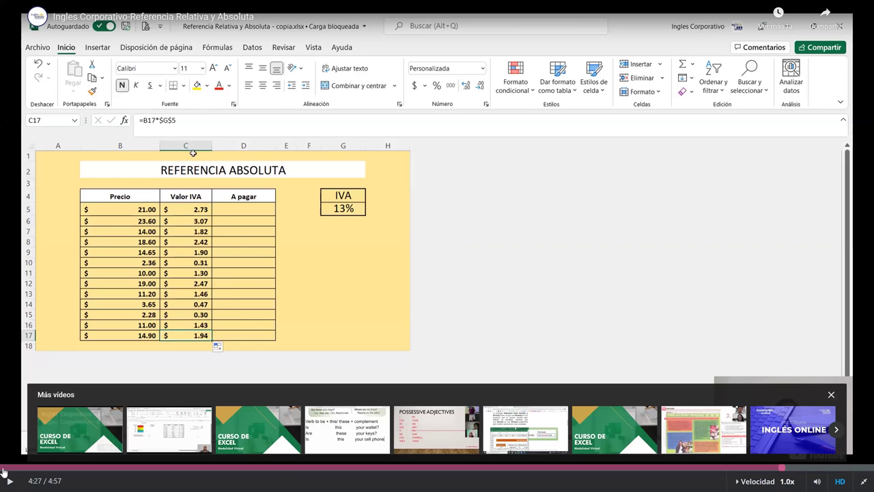
left_click(3, 468)
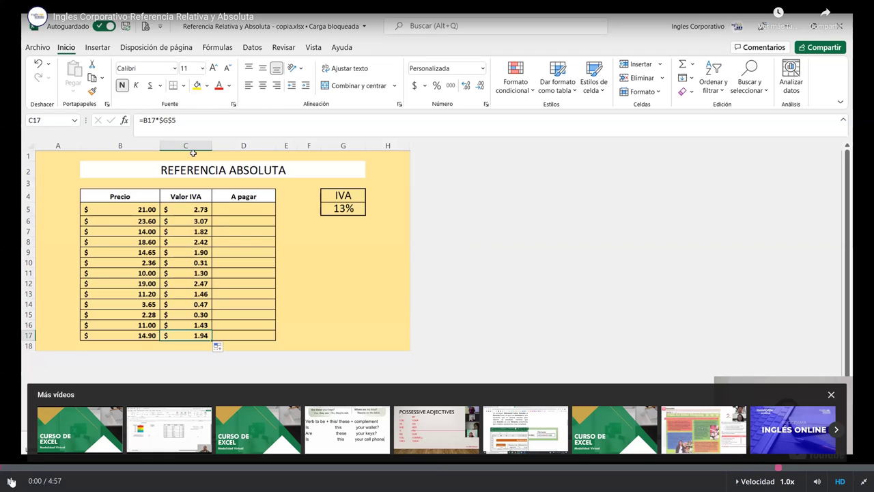
left_click(523, 275)
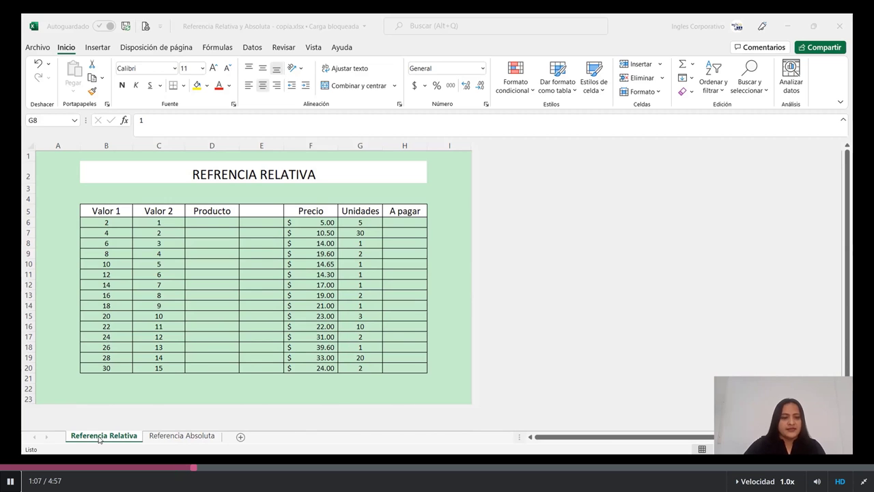
Step: View the Referencia Absoluta sheet and return to the Referencia Relativa sheet
left_click(181, 437)
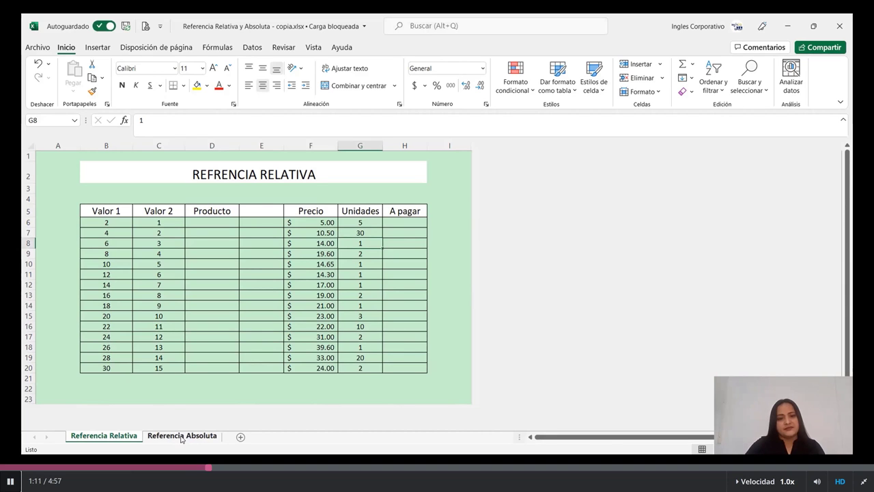
left_click(181, 437)
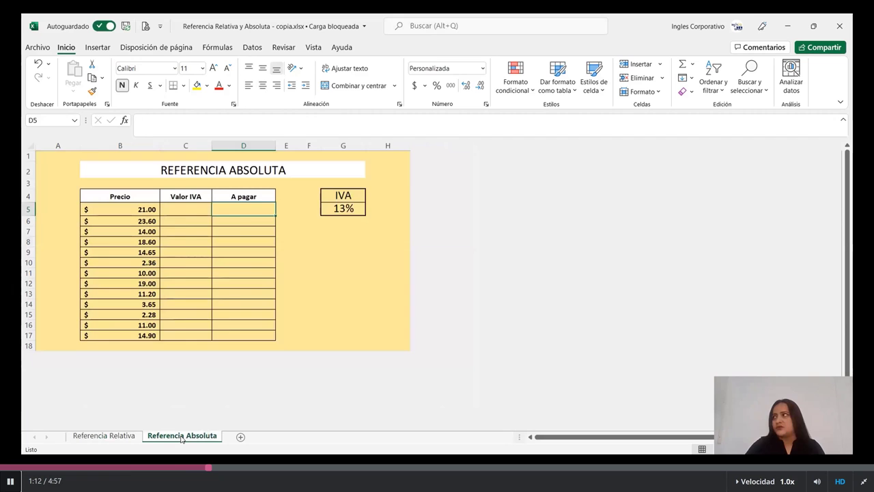
left_click(103, 436)
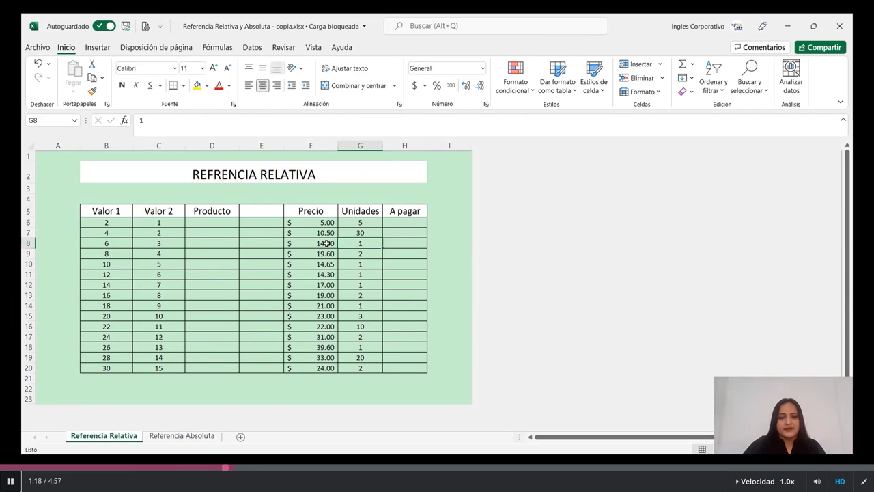
Step: Enter the formula =F6*G6 in cell H6 to multiply Precio by Unidades in the A pagar column
left_click(407, 222)
type("=")
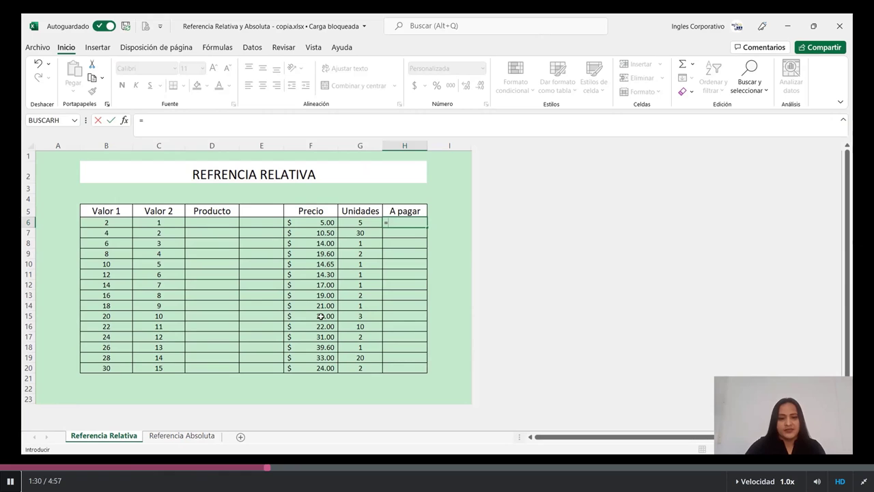
left_click(305, 224)
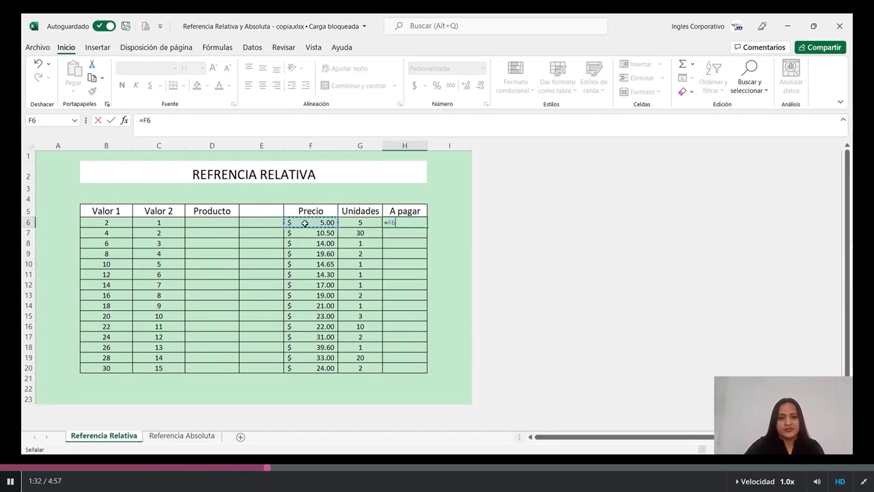
type("*")
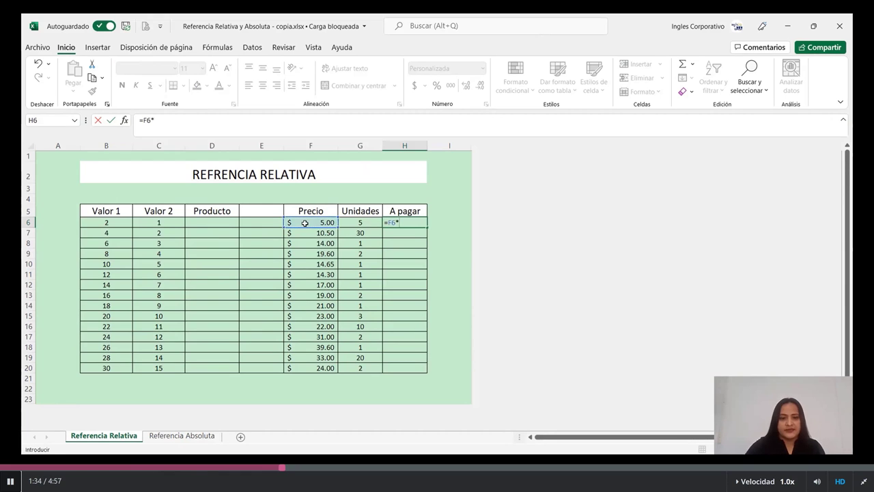
left_click(356, 227)
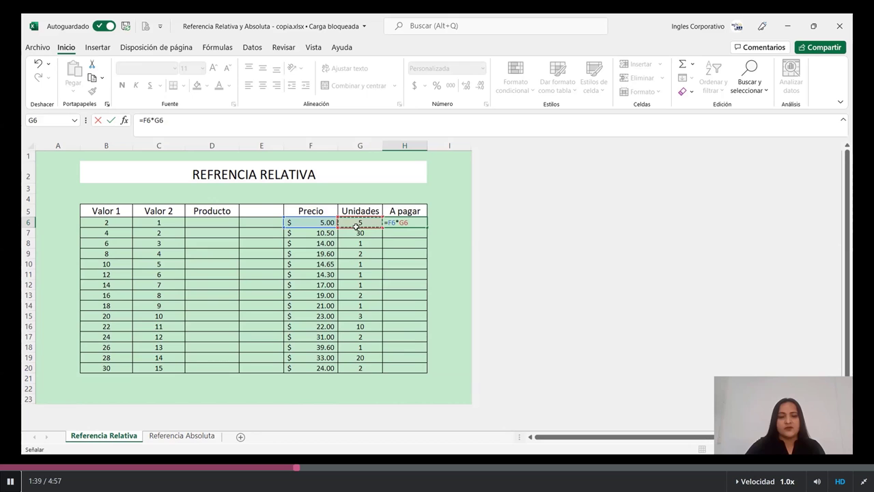
key("Return")
Step: Fill the H6 formula down the A pagar column to row 20 and check the copied formula in H19
left_click(414, 224)
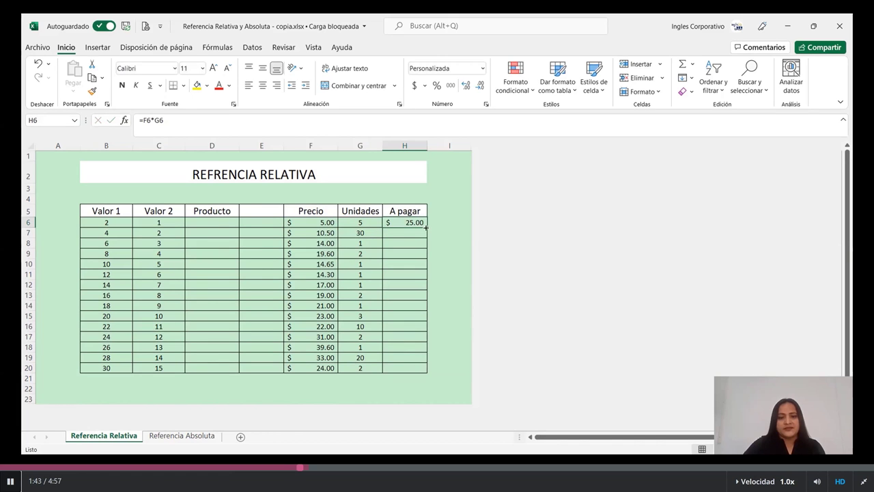
double_click(426, 228)
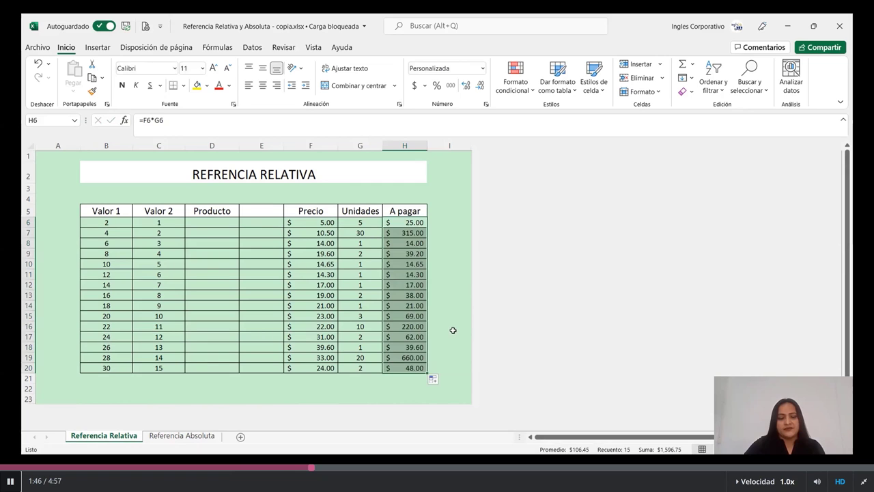
left_click(440, 275)
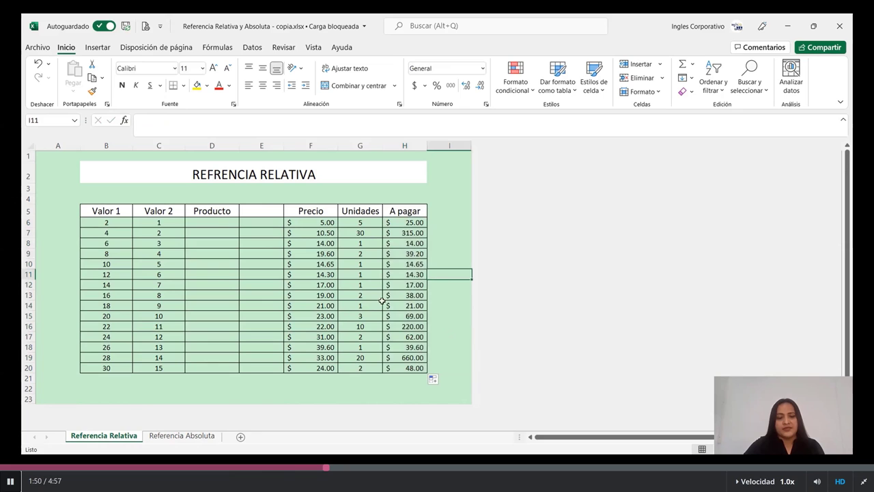
left_click(395, 359)
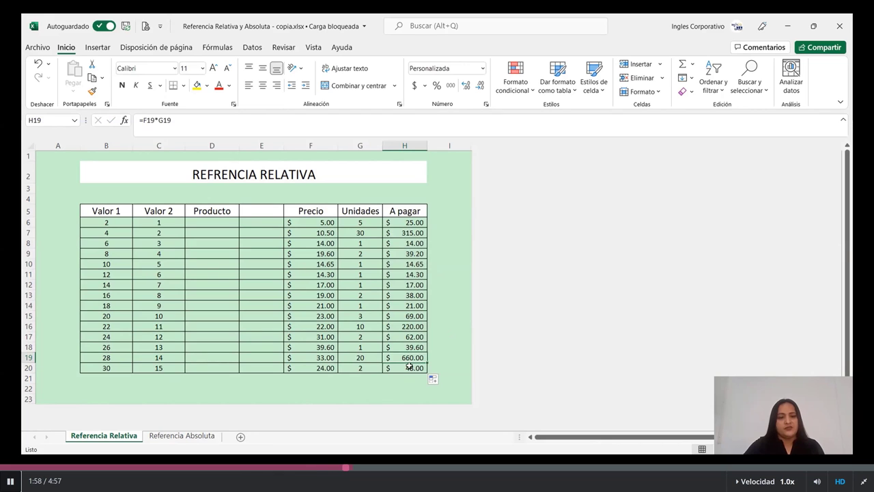
left_click(240, 116)
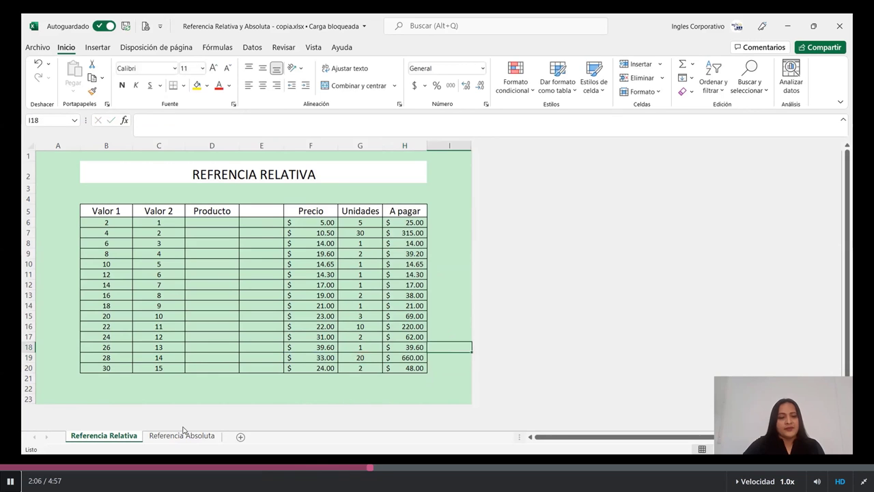
Step: On the Referencia Absoluta sheet, enter the formula =B5*G5 in cell C5 to calculate Valor IVA from the IVA rate
left_click(179, 436)
left_click(317, 292)
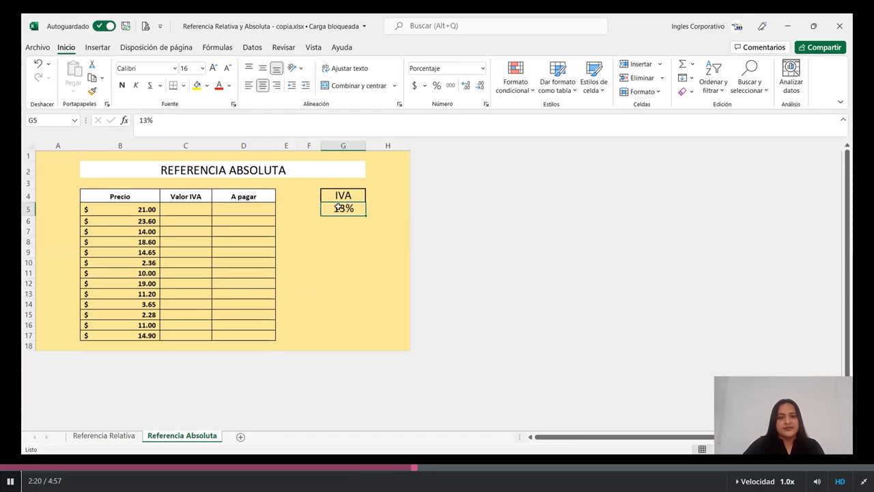
left_click(23, 208)
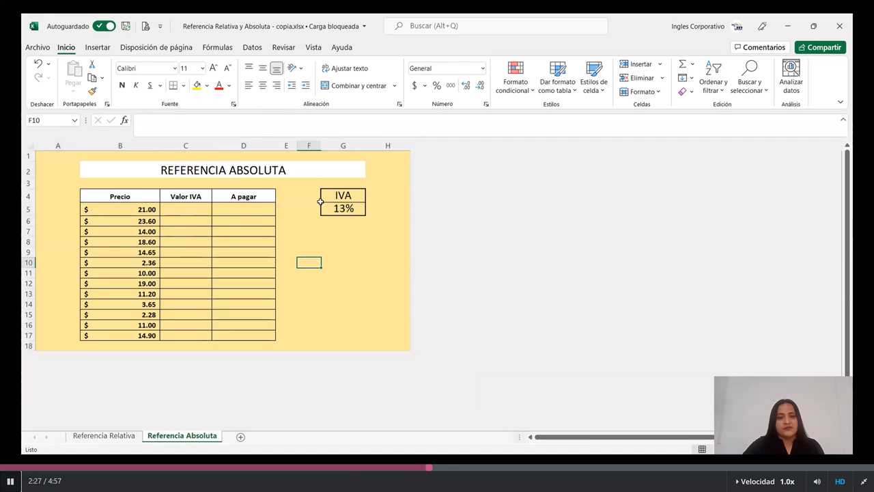
left_click(187, 208)
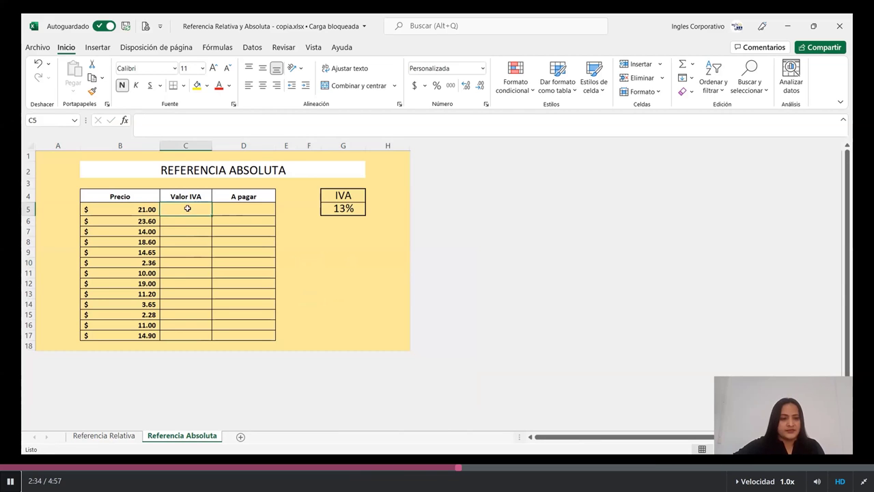
type("=")
left_click(116, 209)
type("*")
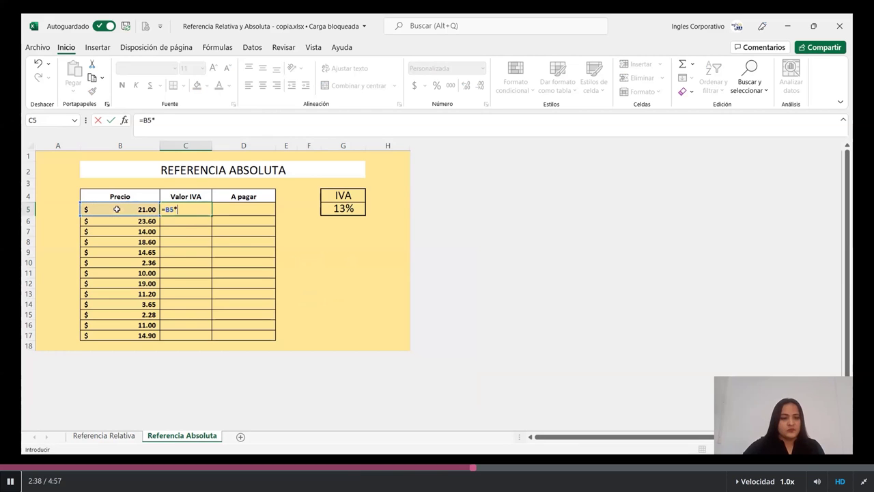
left_click(345, 210)
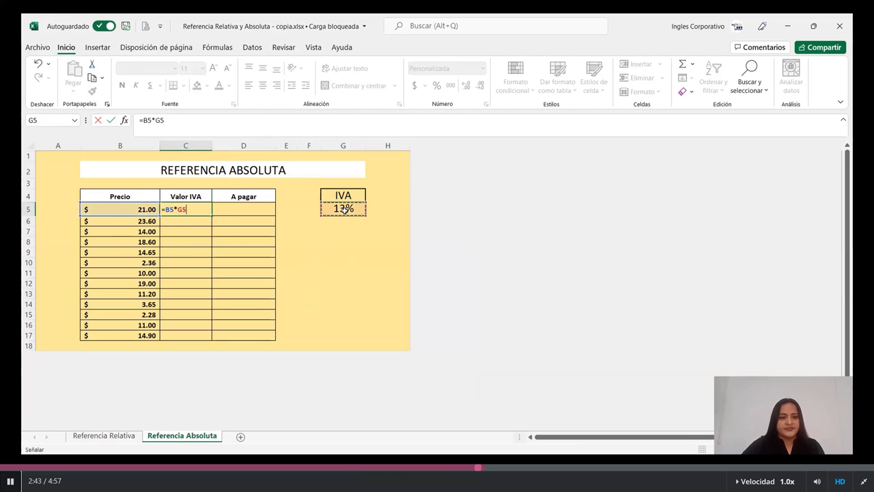
key("Return")
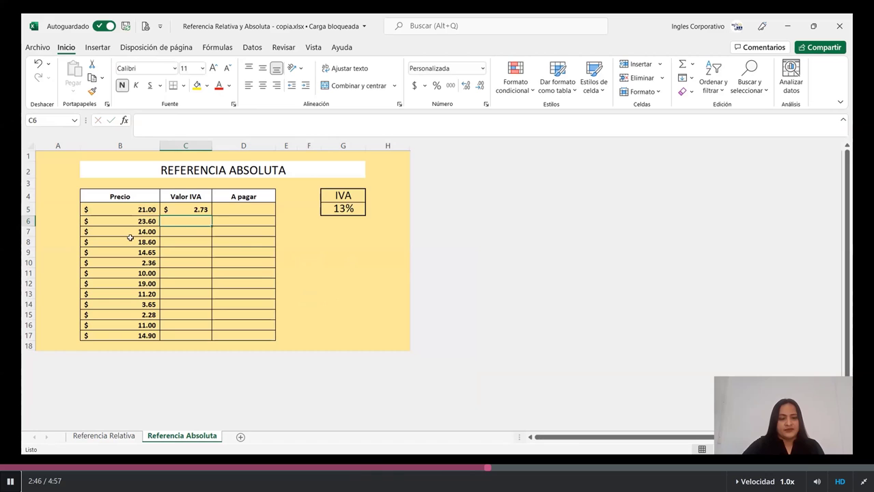
Step: Fill the C5 formula down the Valor IVA column through row 17
left_click(194, 209)
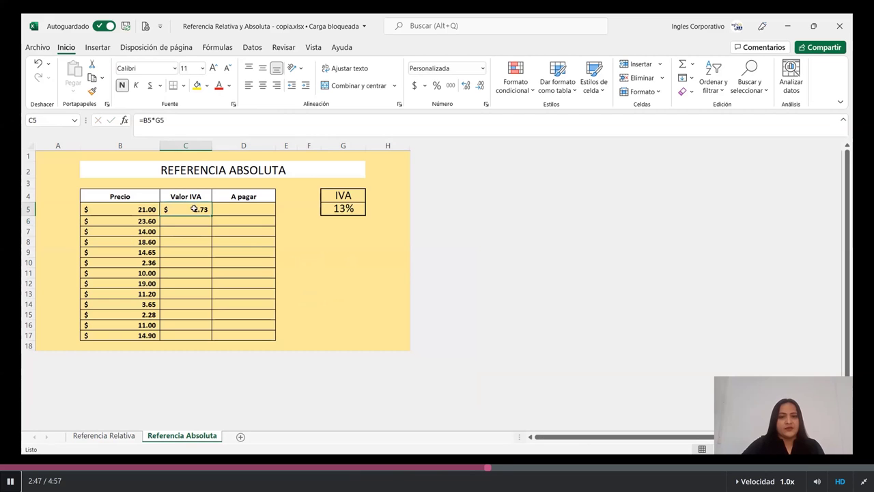
left_click_drag(211, 220, 233, 330)
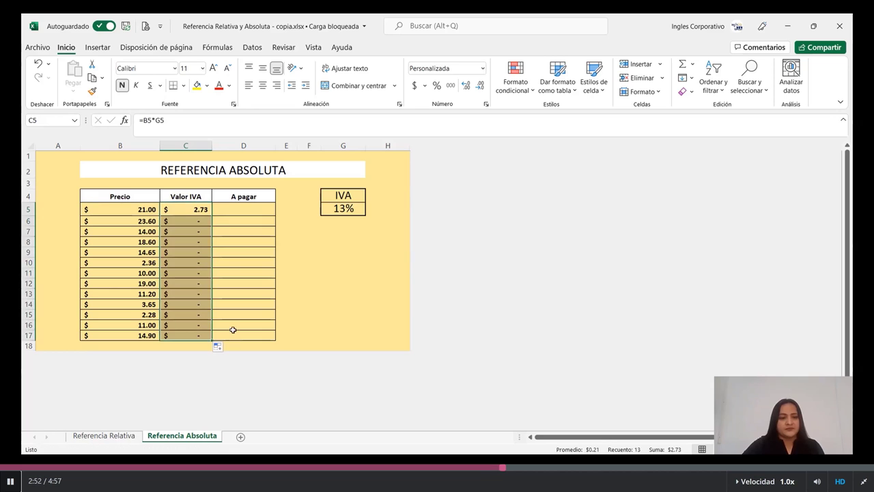
left_click(316, 299)
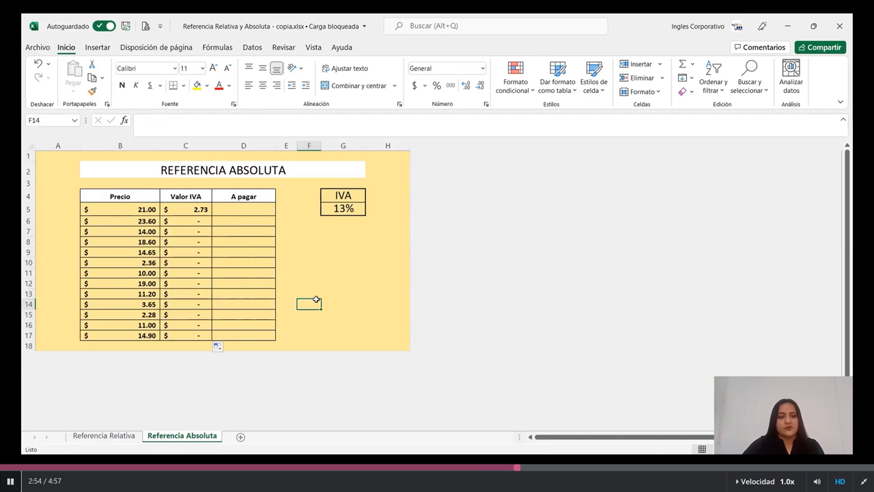
Step: Inspect the copied formulas in C6 and C14 to see which cells they reference, leaving them unedited
left_click(196, 220)
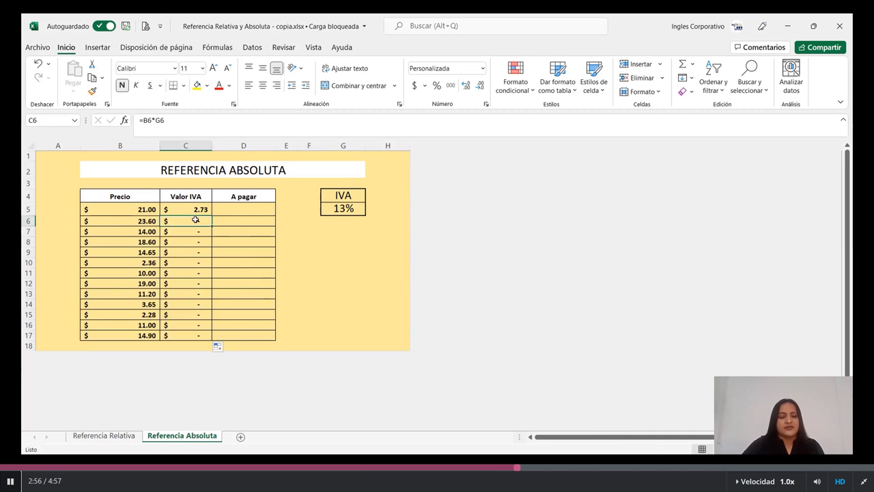
left_click(196, 305)
key("F2")
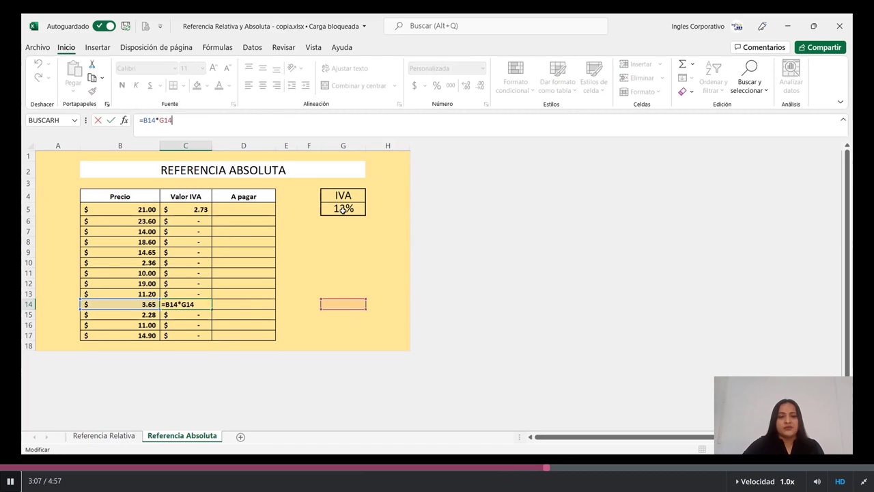
key("Escape")
left_click(349, 292)
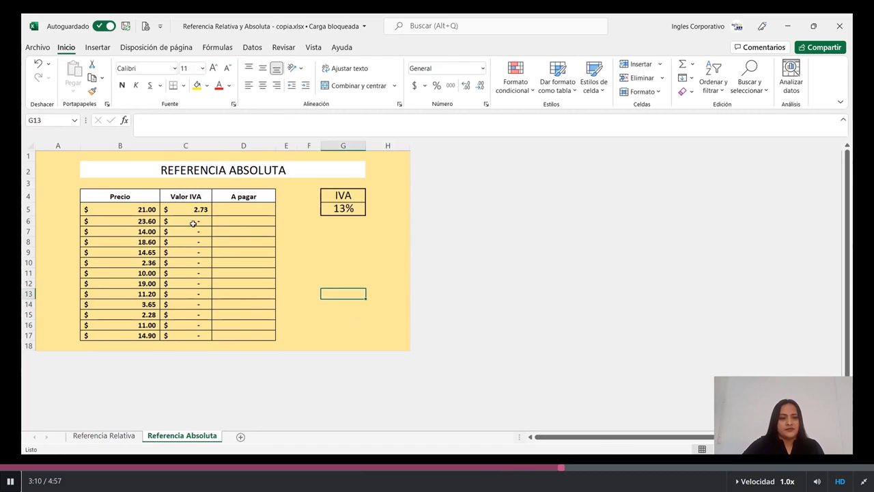
Step: Clear the copied Valor IVA formulas from C6 to C17, keeping the formula in C5
left_click_drag(194, 223, 188, 332)
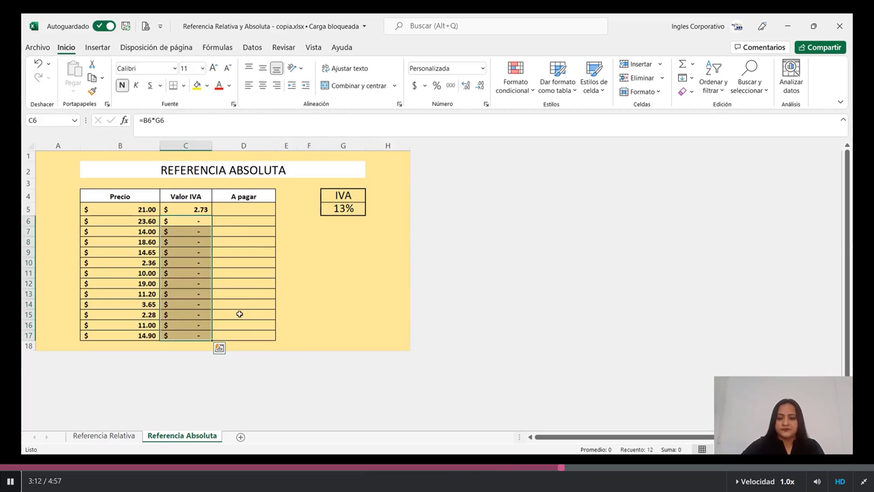
key("Delete")
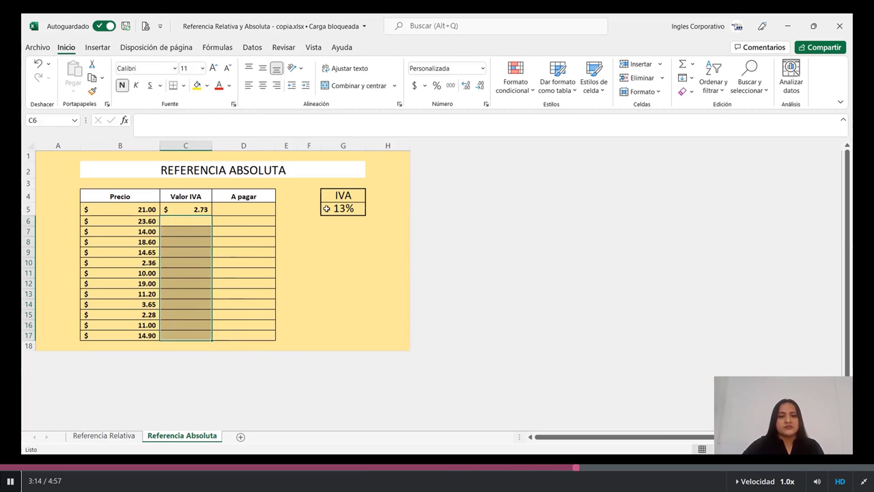
left_click(331, 208)
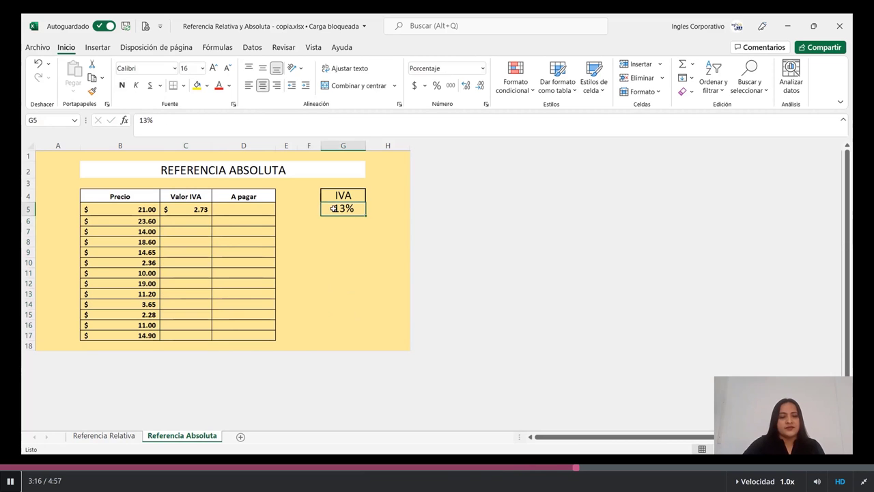
Step: Make the IVA rate reference in C5 absolute so the formula reads =B5*$G$5
left_click(200, 209)
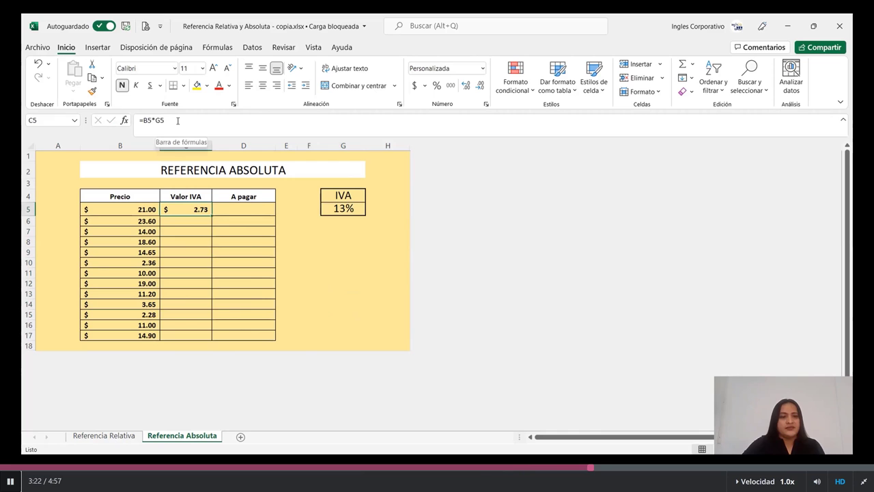
left_click(157, 120)
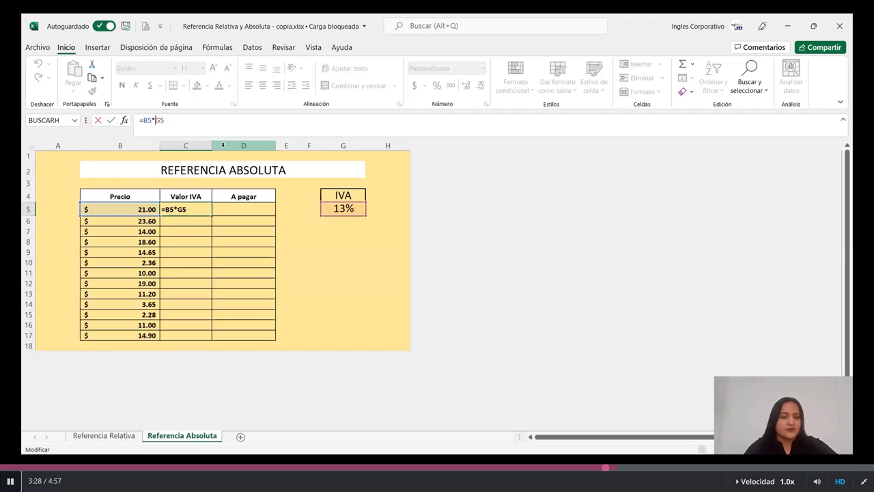
type("$")
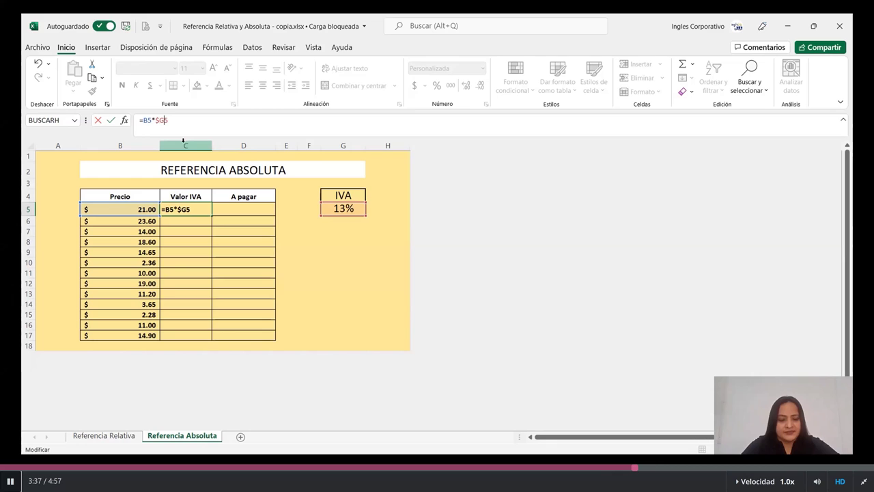
type("$")
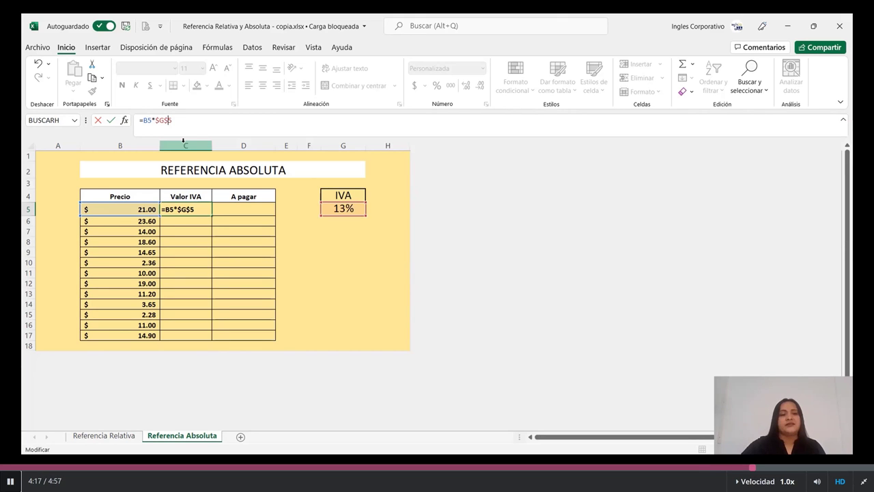
key("Return")
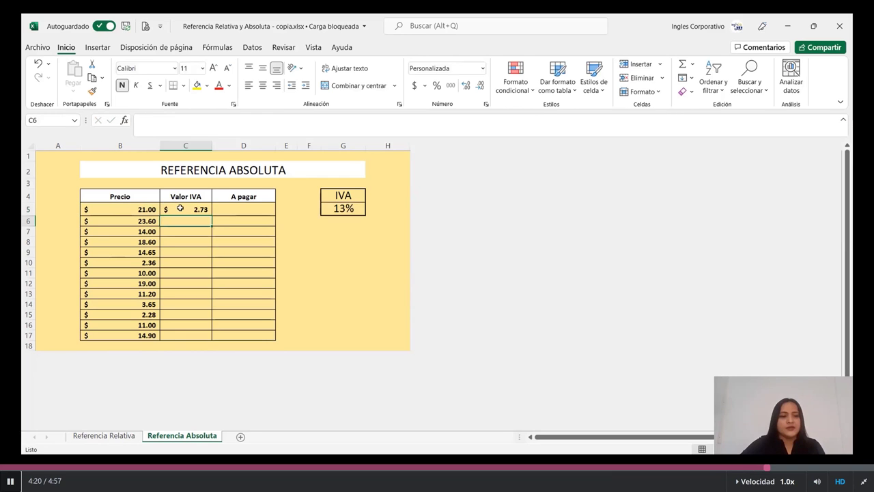
Step: Fill the C5 formula down the Valor IVA column to row 17 and check the references of the copied formula in C17
left_click(181, 208)
left_click_drag(212, 215, 219, 339)
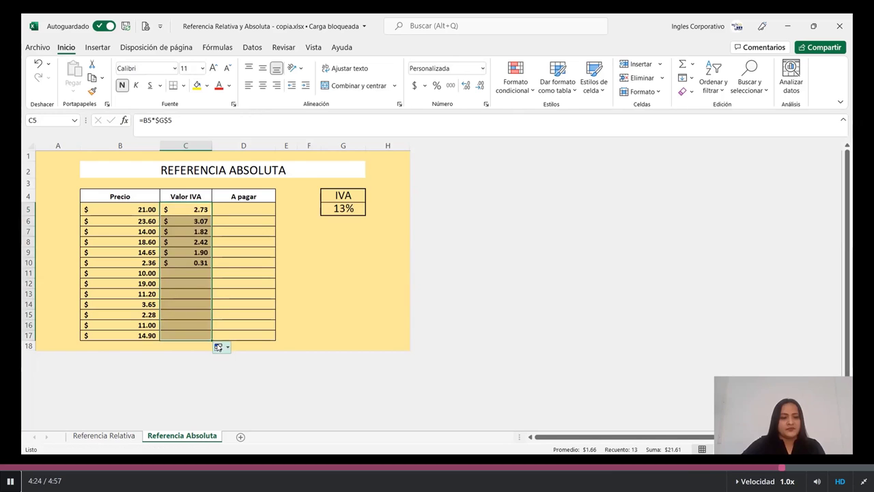
left_click(191, 333)
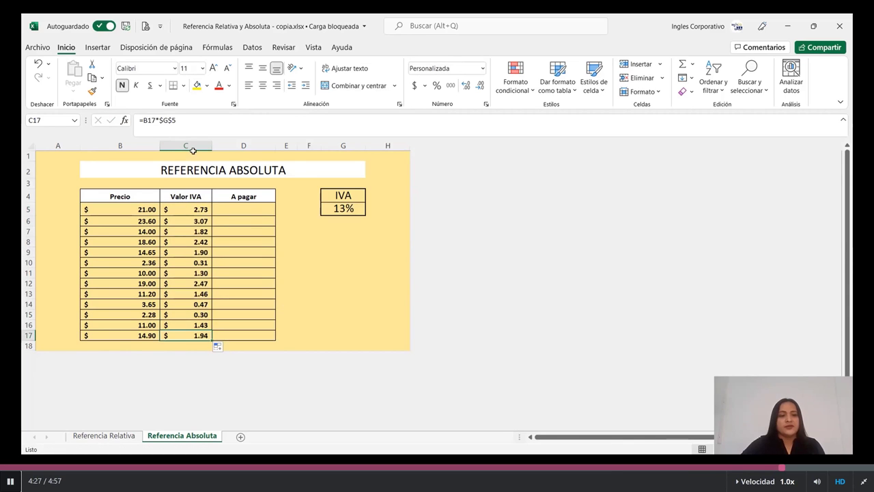
key("F2")
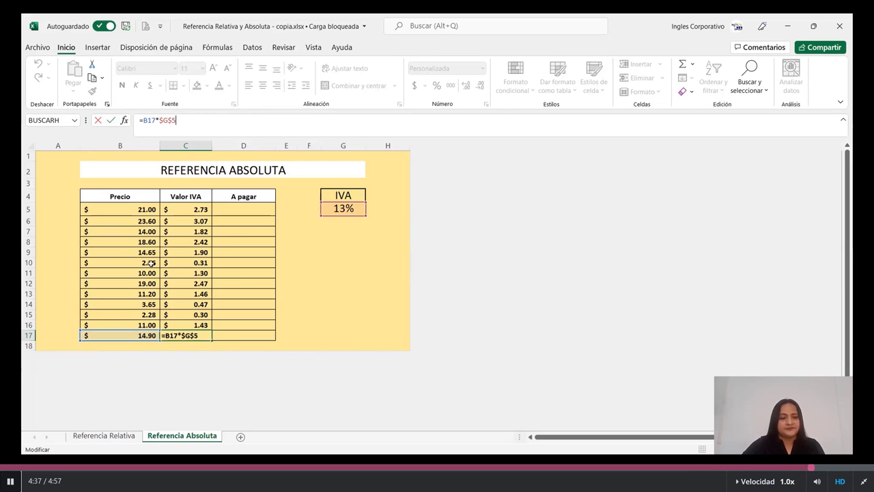
left_click(123, 252)
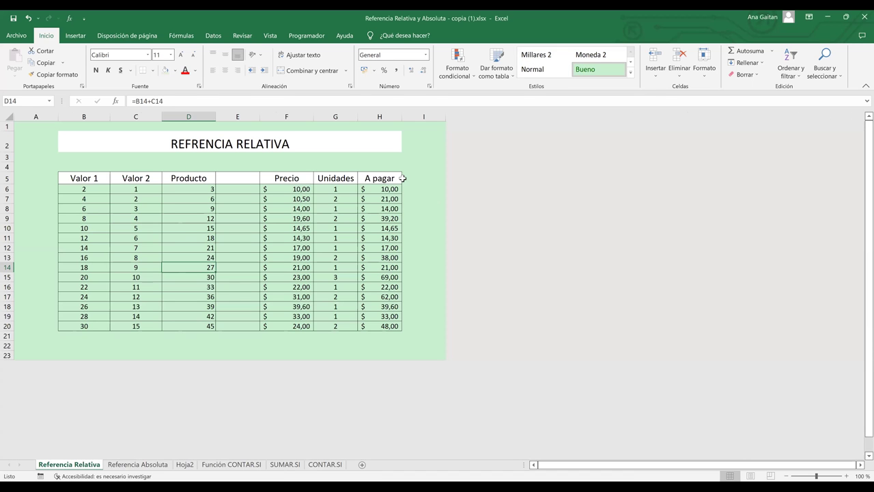
Step: In the workbook Referencia Relativa y Absoluta - copia (1).xlsx, go to the Referencia Relativa sheet and clear the A pagar cells H6:H20
key("ctrl+Page_Up")
key("ctrl+Page_Up")
key("ctrl+Page_Up")
key("ctrl+Page_Up")
key("ctrl+Page_Up")
left_click_drag(383, 189, 391, 323)
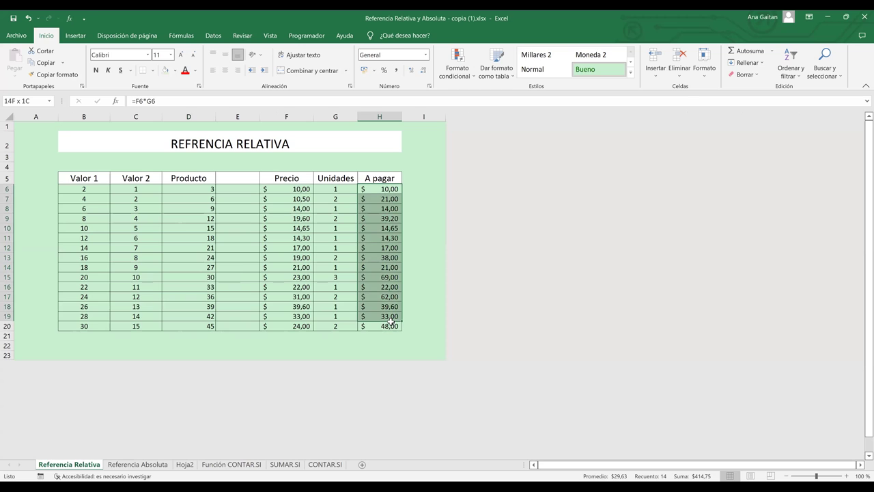
key("Delete")
left_click(377, 286)
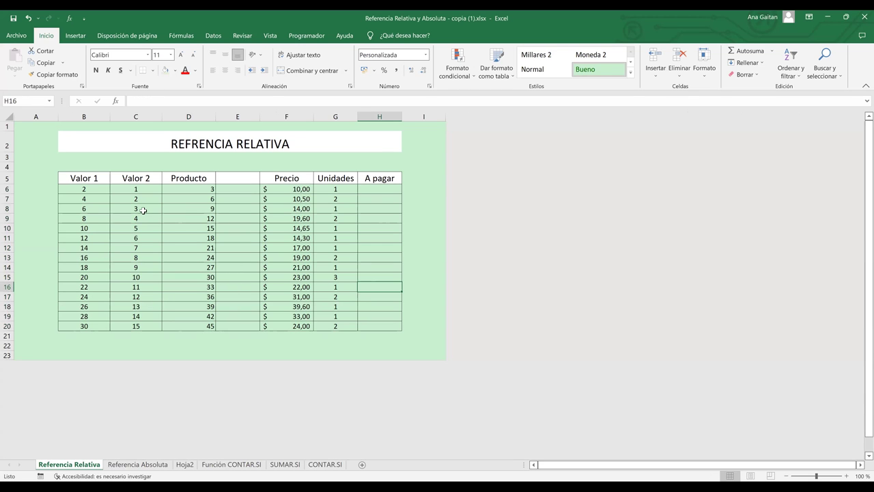
Step: Clear the Producto column from D6 to D20
left_click(196, 196)
left_click_drag(197, 189, 197, 320)
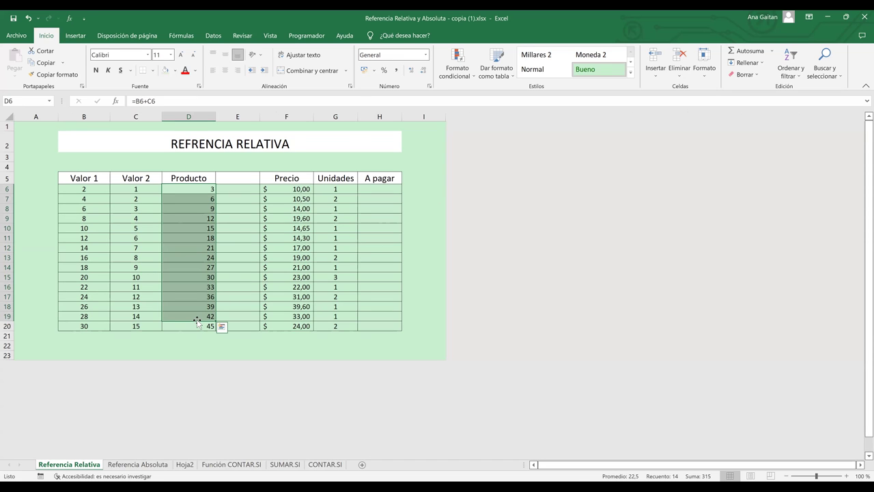
key("Delete")
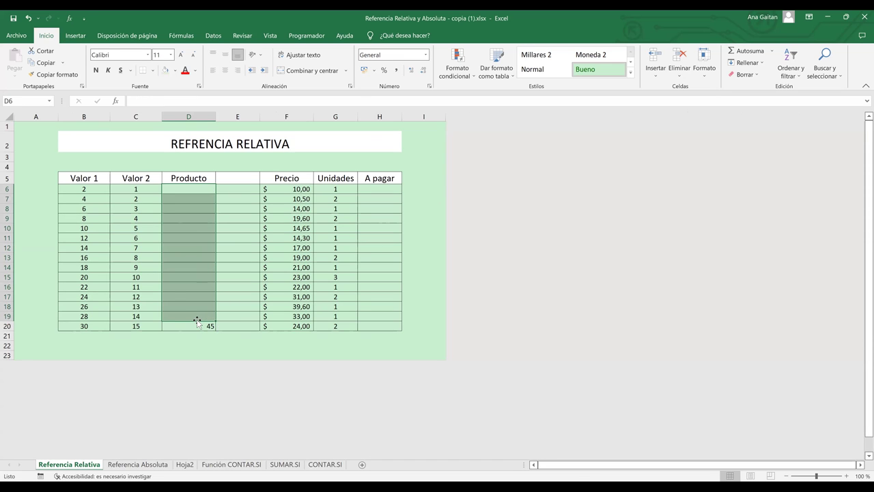
left_click(205, 327)
key("Delete")
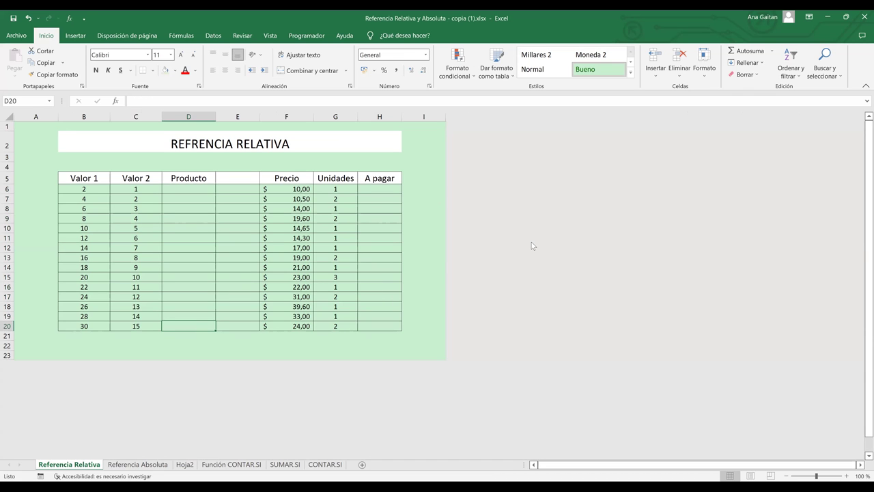
key("Right")
key("Right")
key("Down")
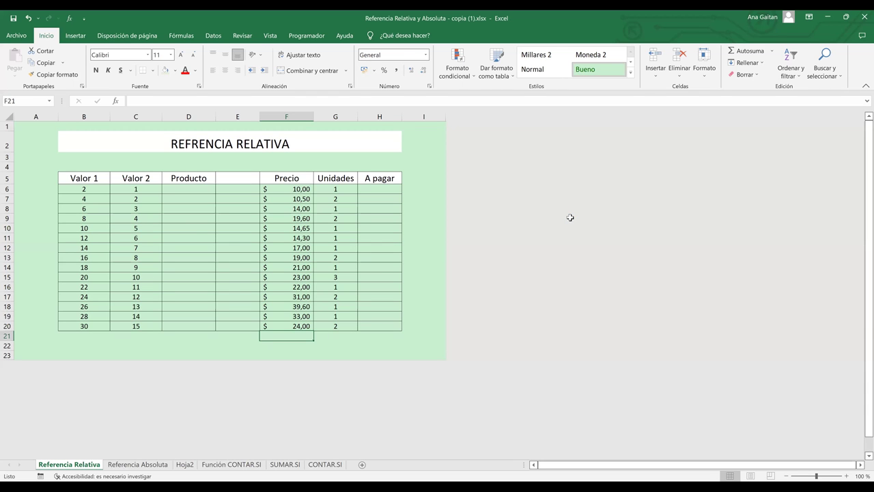
Step: Enter the formula =F6*G6 in H6 to calculate A pagar from Precio and Unidades
scroll(570, 217, "up", 4)
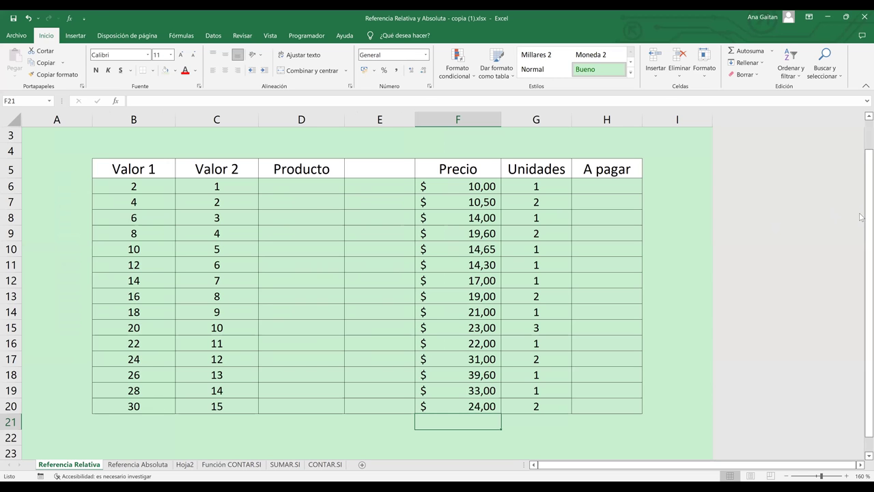
scroll(862, 202, "down", 1)
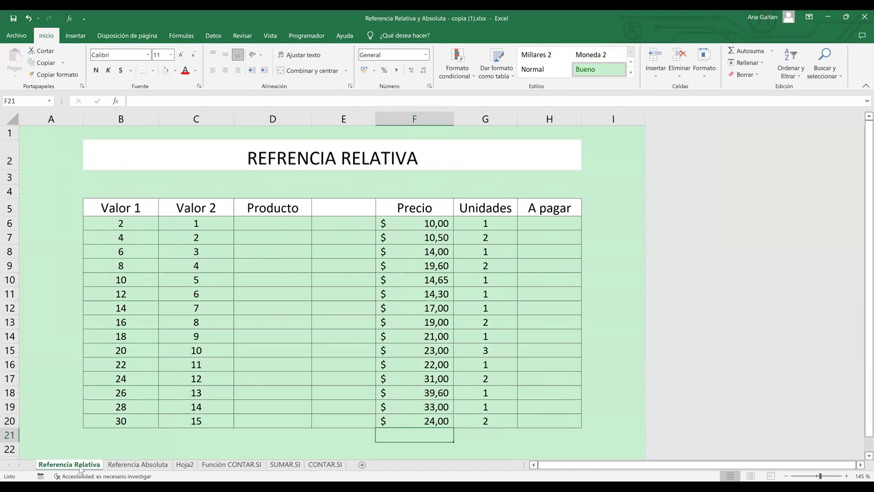
left_click(533, 246)
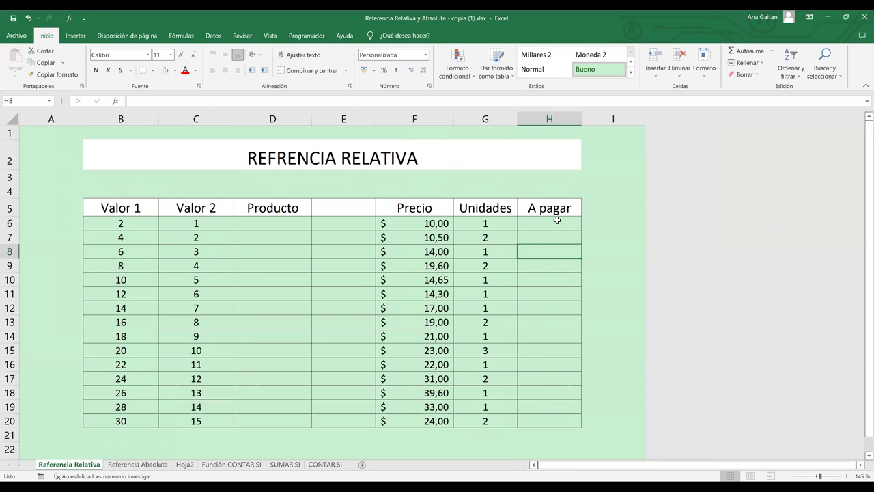
left_click(557, 220)
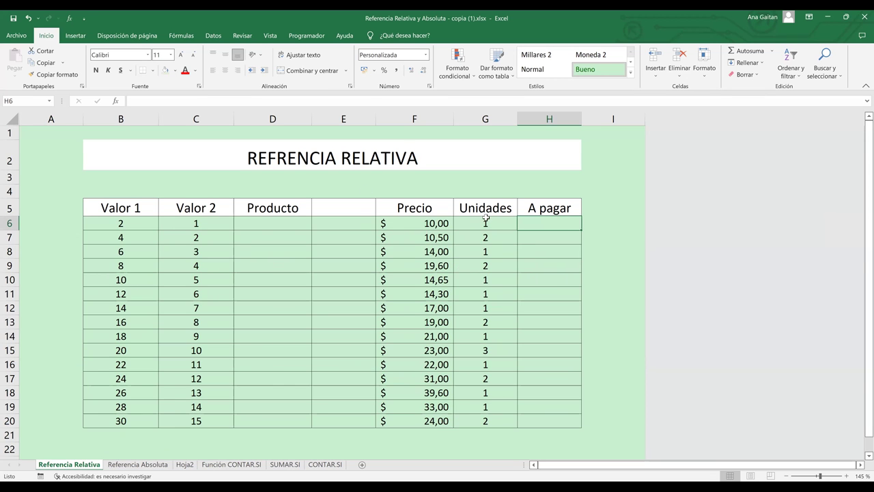
left_click(430, 223)
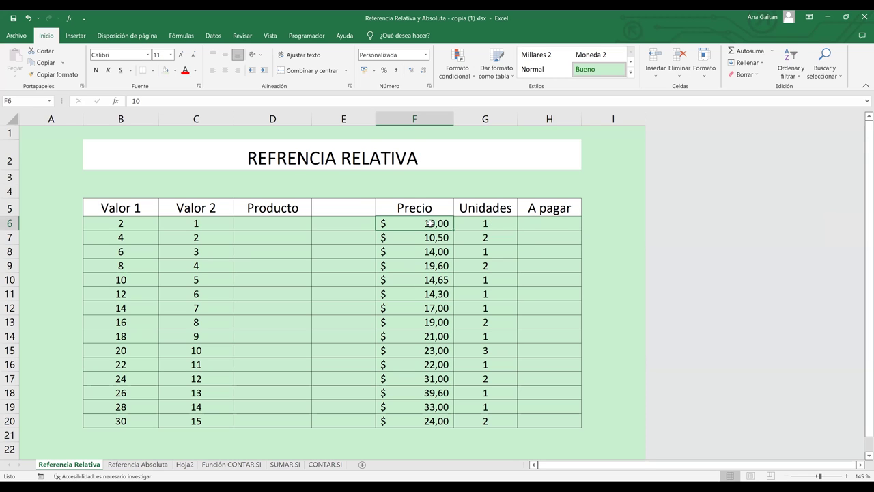
left_click(477, 223)
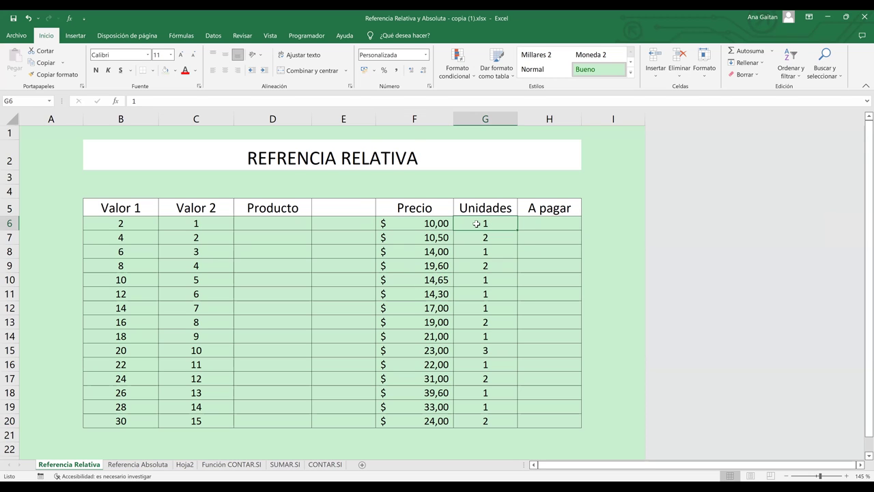
left_click(547, 226)
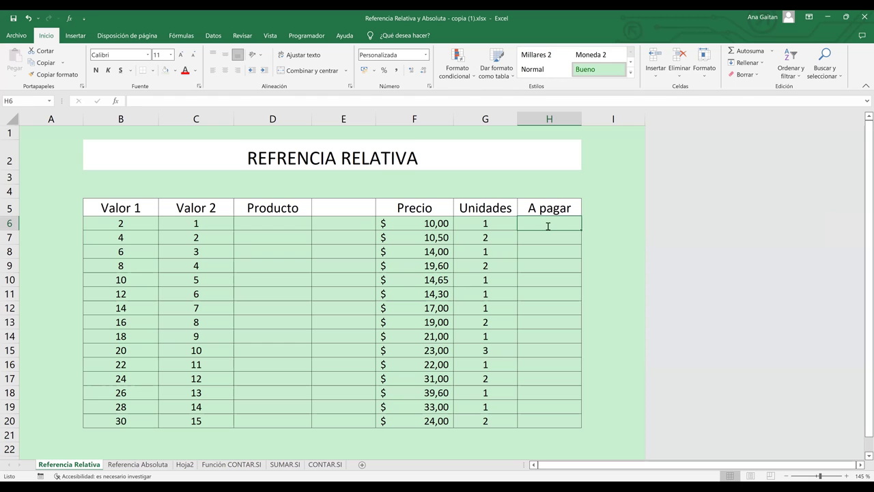
type("=")
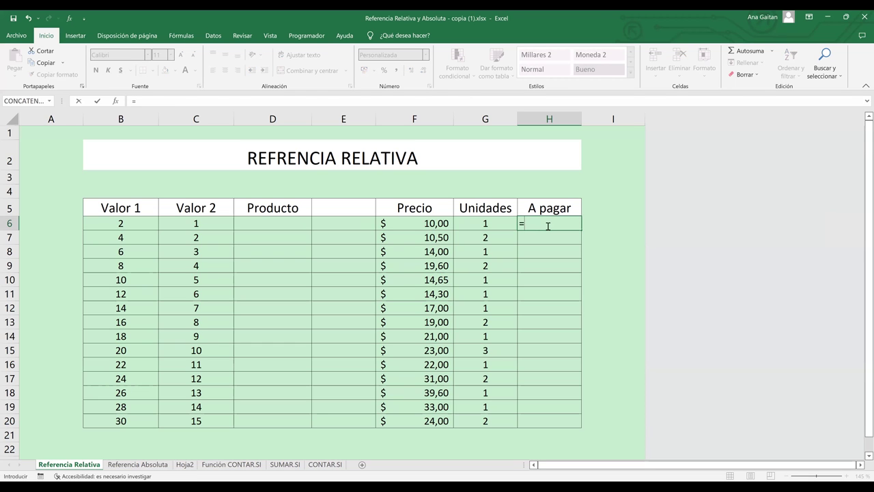
left_click(433, 224)
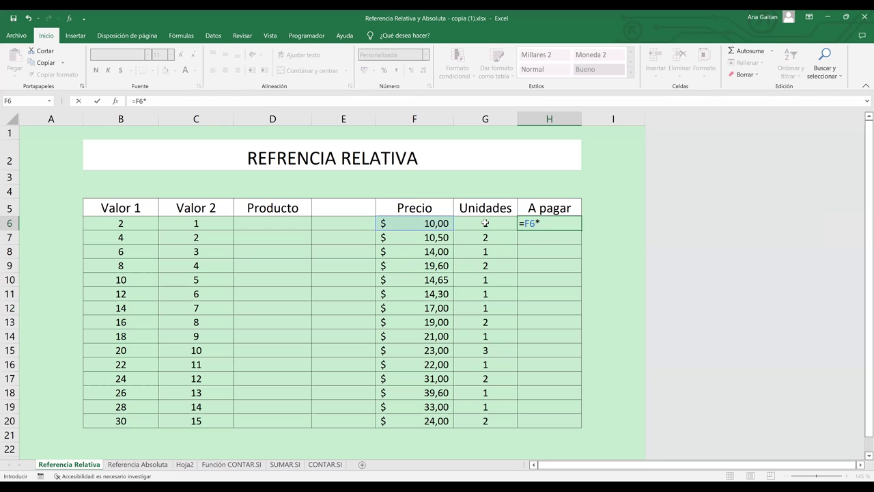
left_click(485, 224)
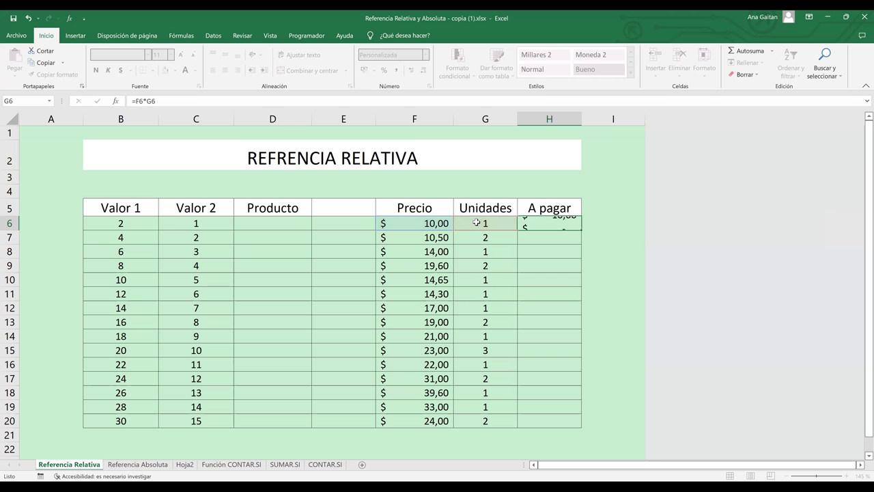
key("Return")
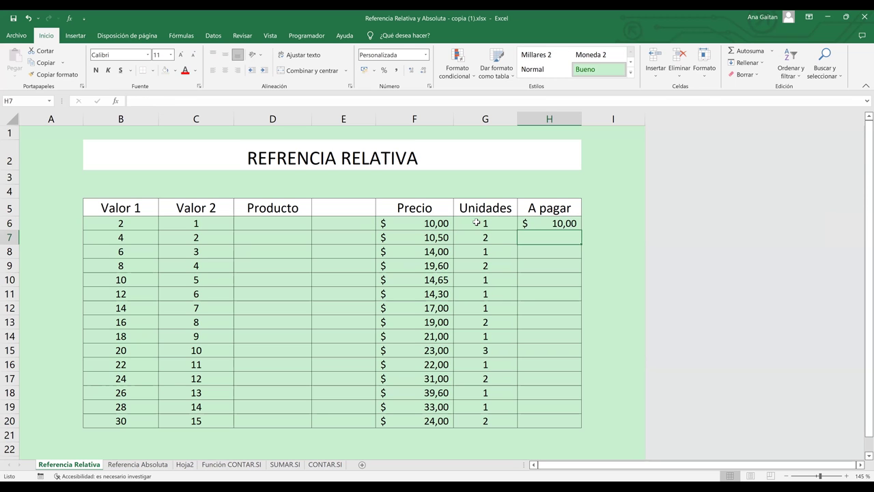
Step: Enter the formula =F7*G7 in H7 to calculate A pagar for the second row
left_click(548, 223)
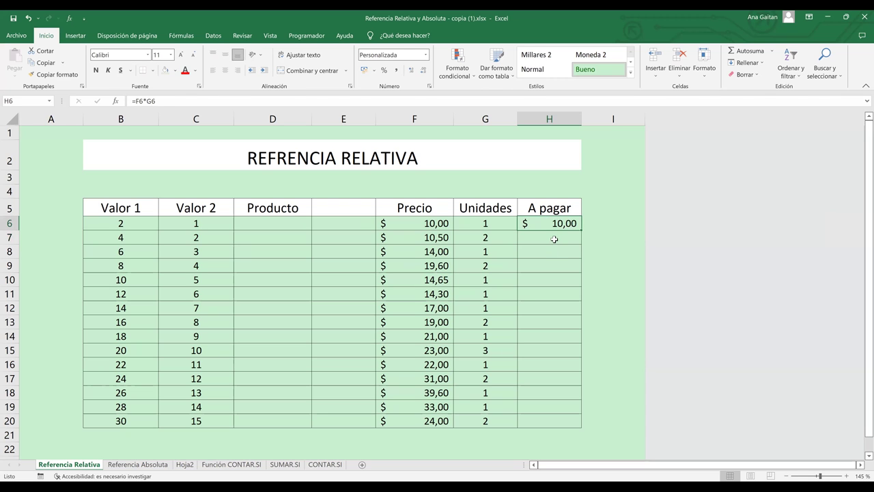
left_click(554, 239)
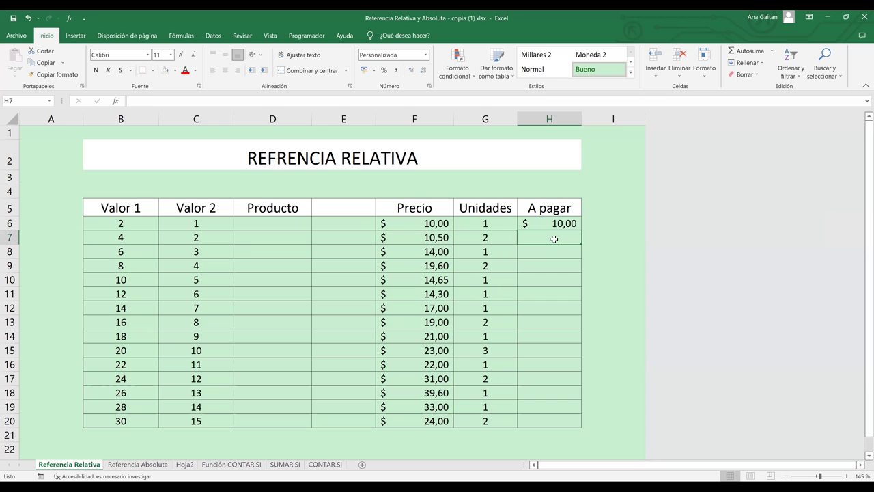
type("=")
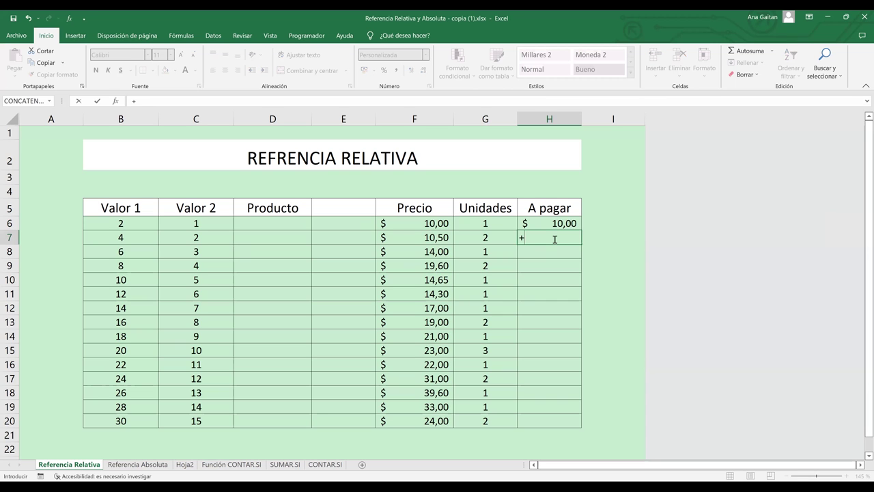
left_click(438, 240)
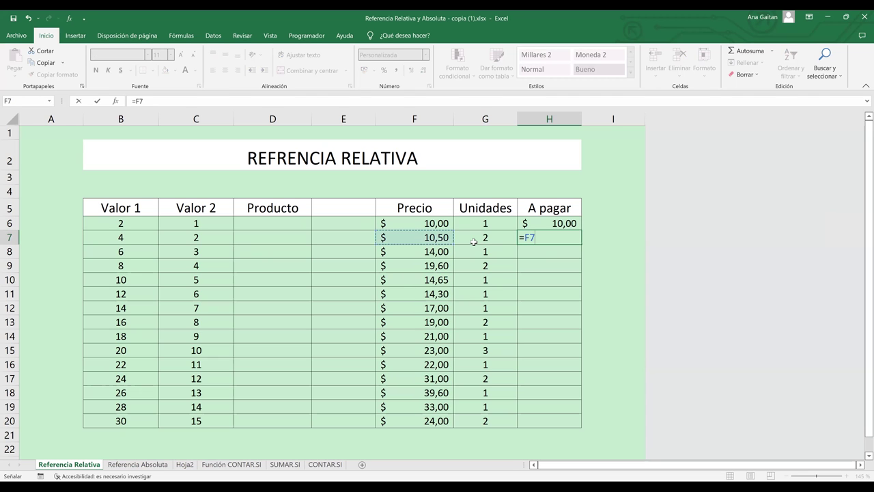
type("*")
left_click(509, 234)
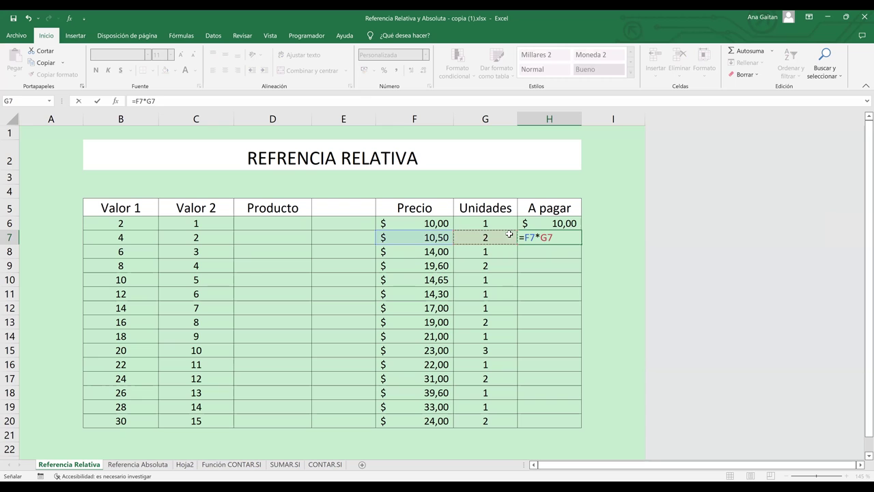
key("Return")
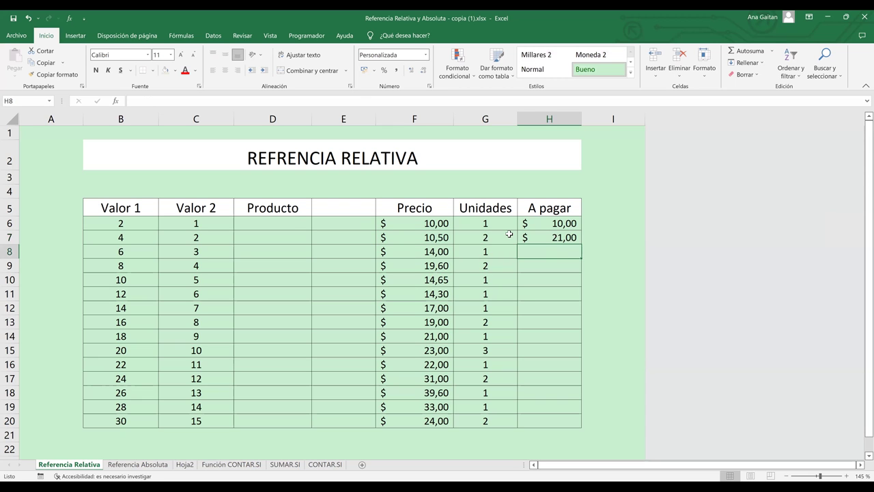
Step: Clear the formula in H7 and fill the H6 formula down the A pagar column through H20
left_click(562, 240)
key("Delete")
left_click(548, 282)
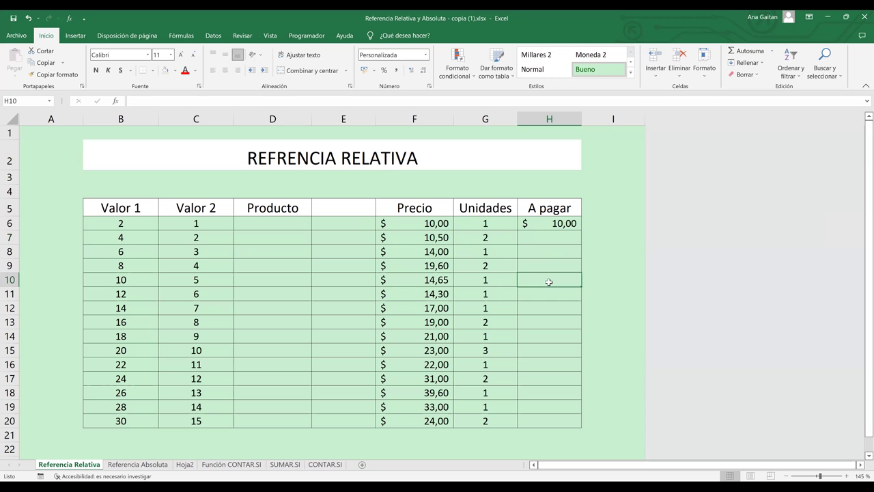
left_click(566, 226)
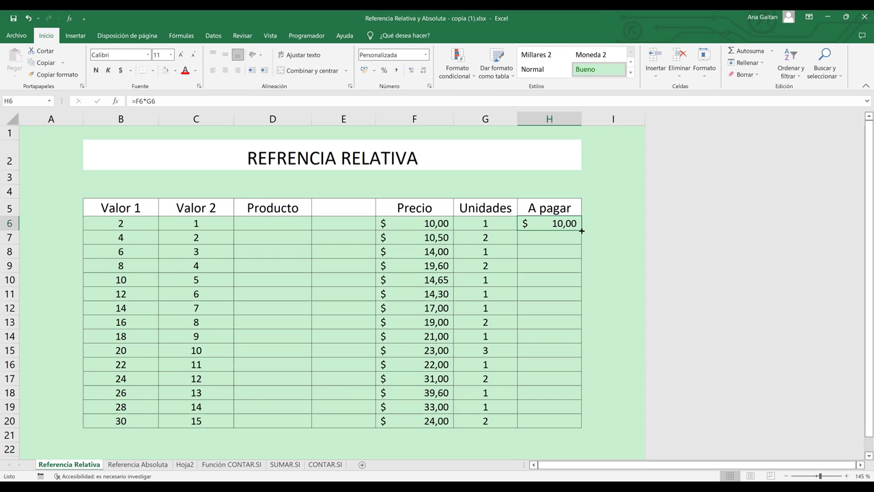
left_click_drag(581, 231, 572, 428)
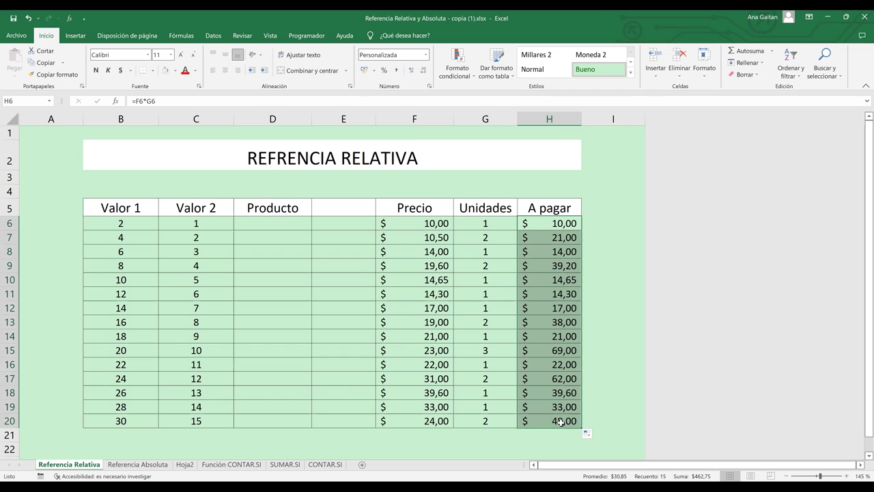
Step: Examine the formulas in A pagar cells H6, H7, H8 and H20 against the Precio and Unidades cells they reference
left_click(560, 422)
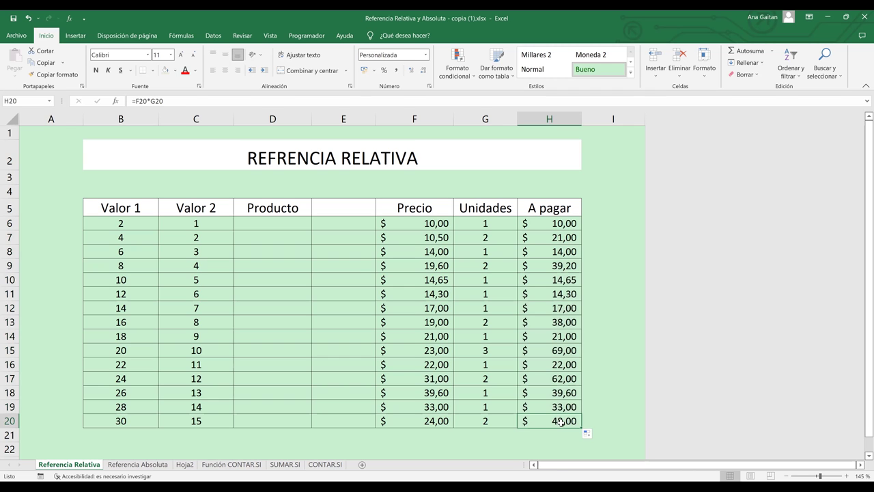
left_click(557, 237)
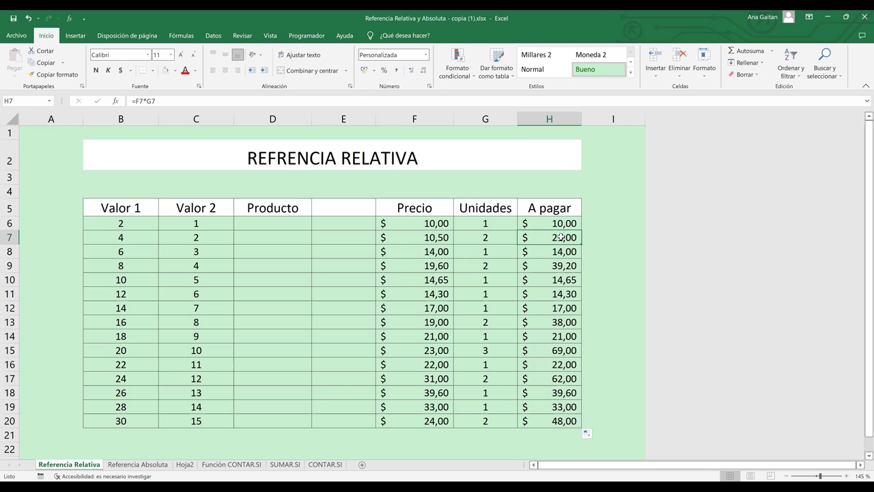
double_click(560, 237)
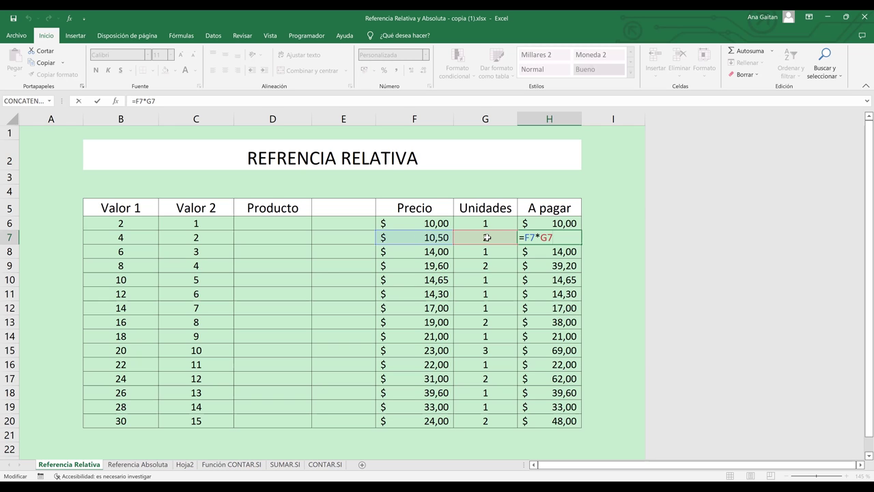
key("Return")
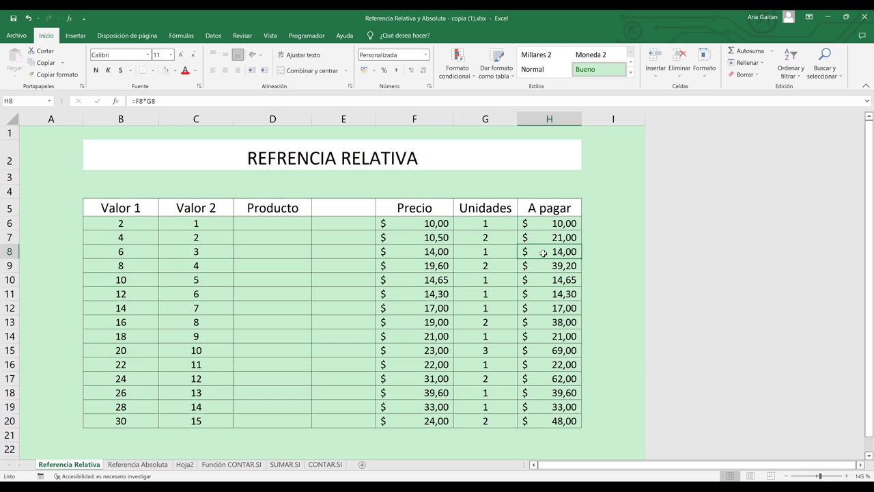
double_click(564, 252)
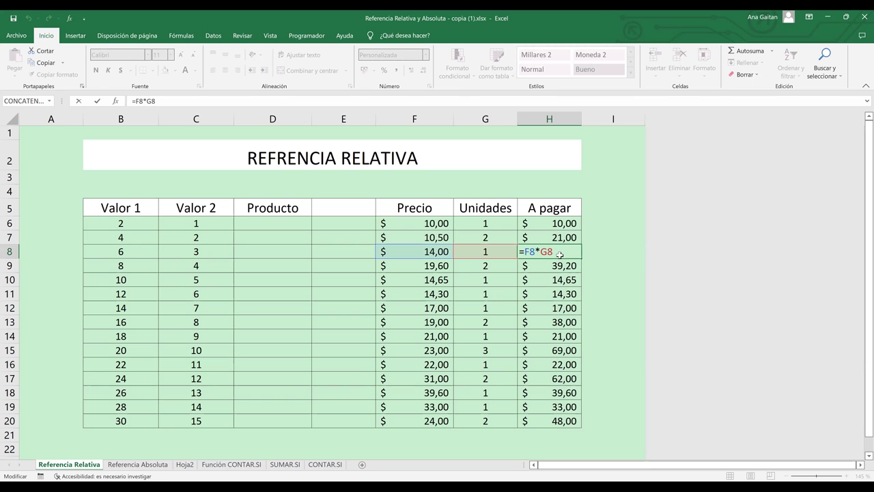
left_click_drag(434, 257, 460, 258)
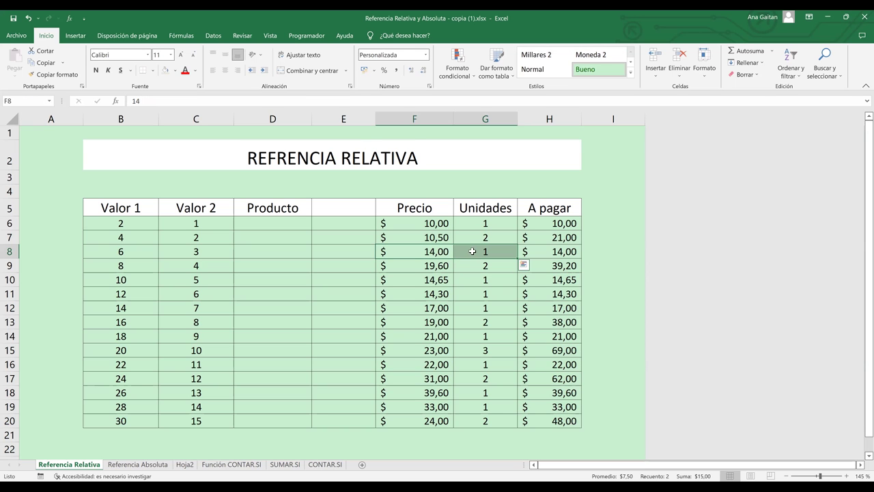
left_click(452, 242)
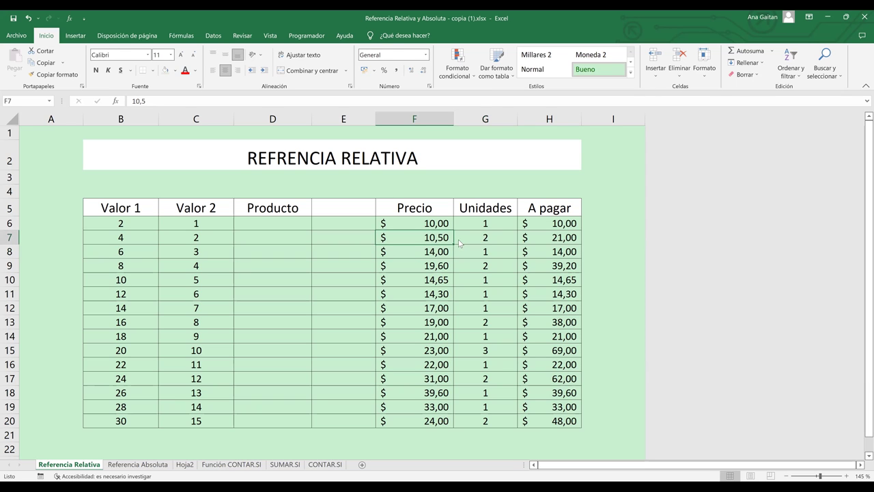
left_click(437, 226)
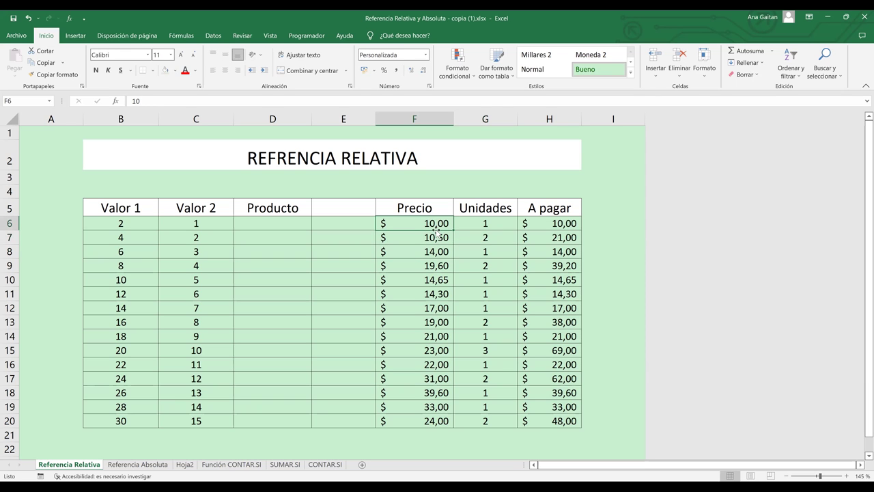
left_click(484, 295)
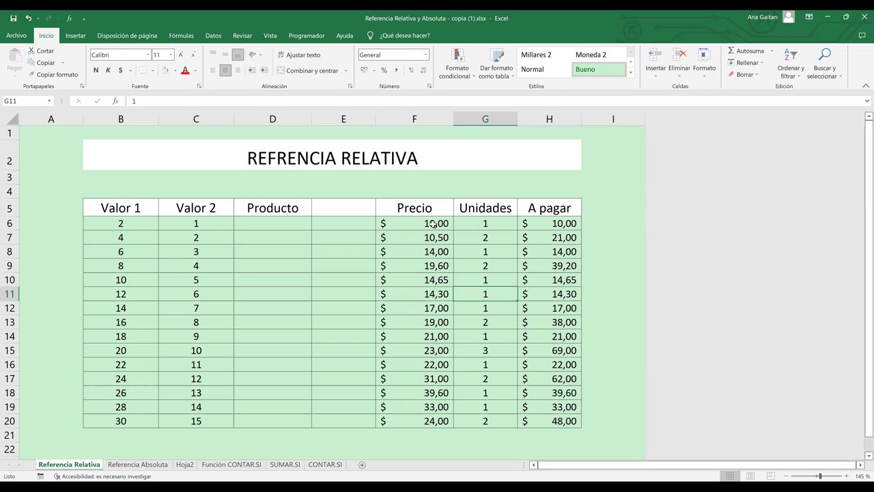
left_click(547, 224)
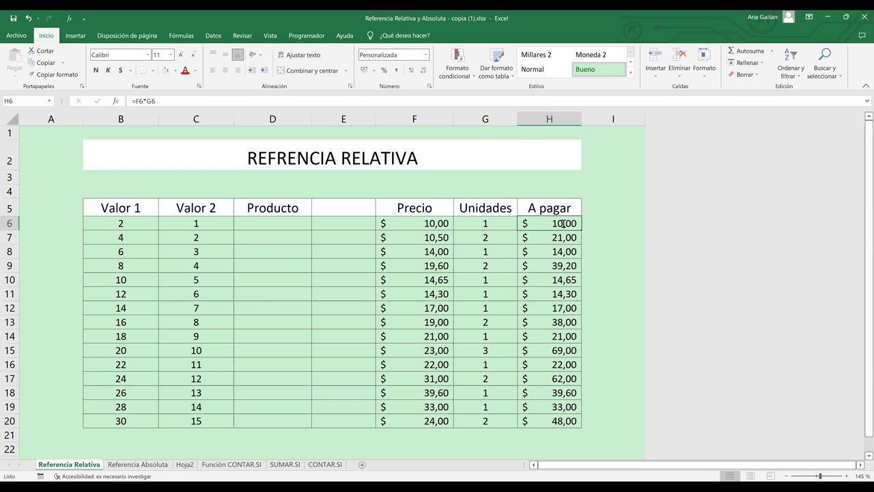
key("F2")
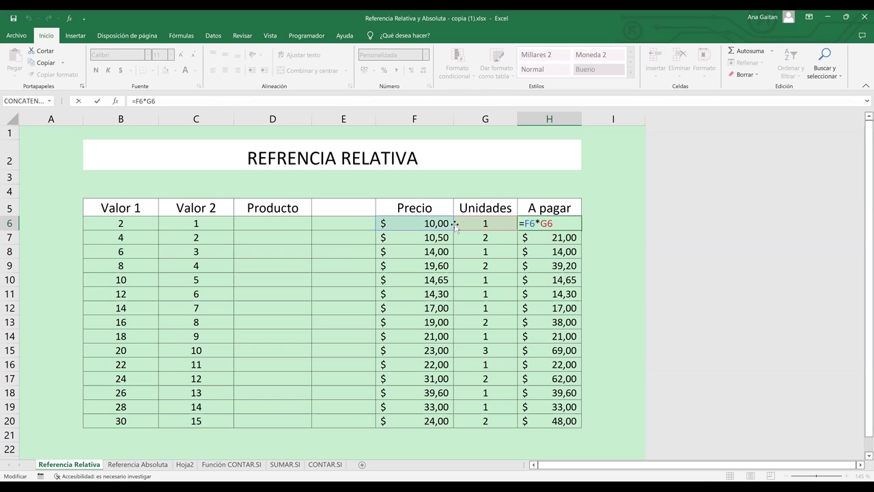
key("Return")
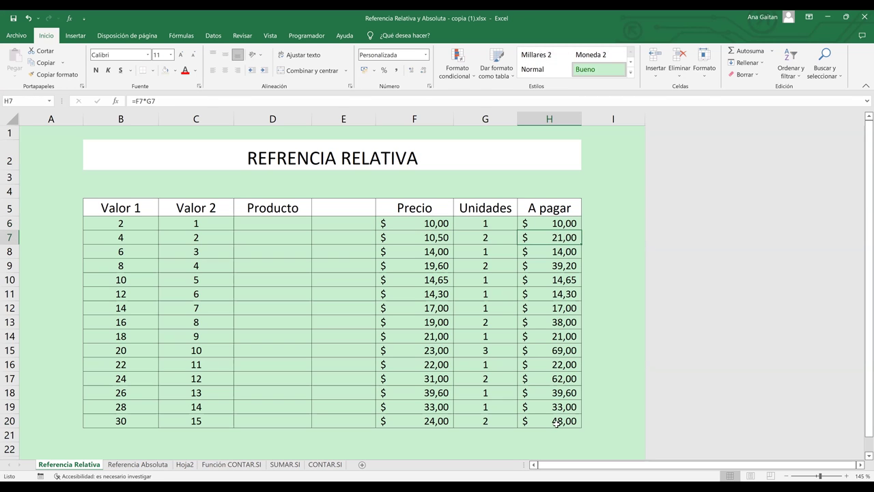
double_click(557, 423)
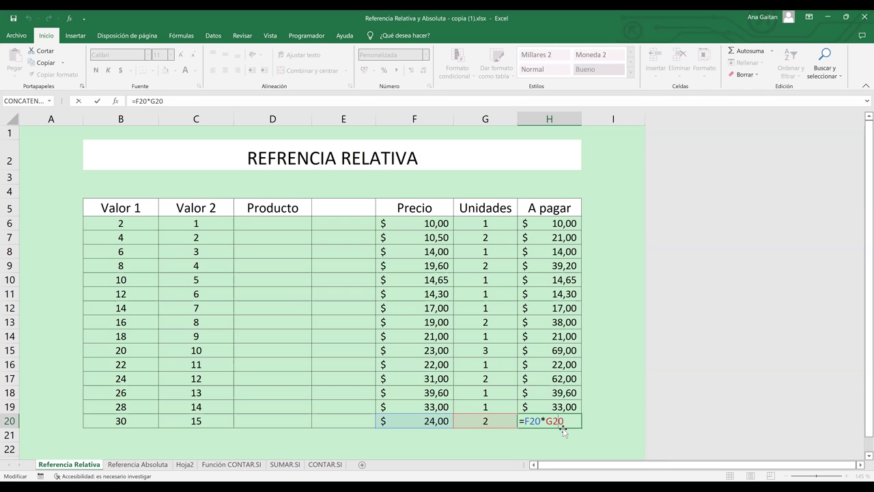
key("Return")
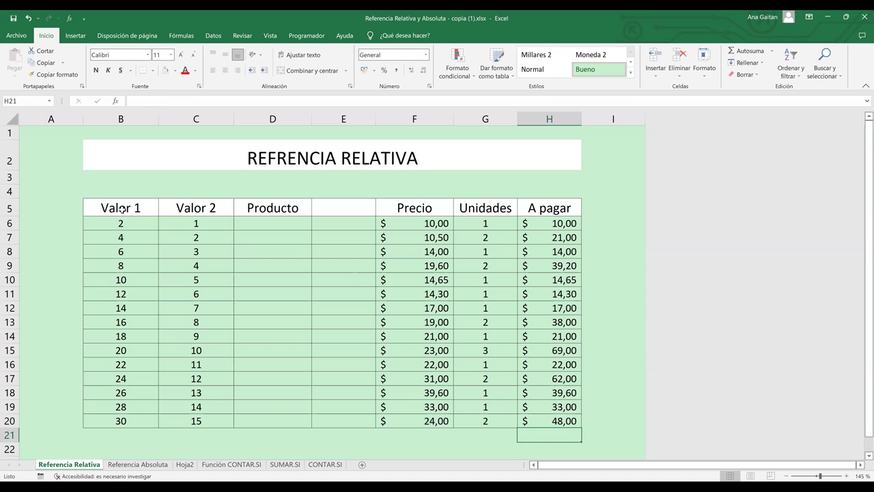
Step: Enter the formula =B6+C6 in D6 of the Producto column to add Valor 1 and Valor 2
left_click(153, 211)
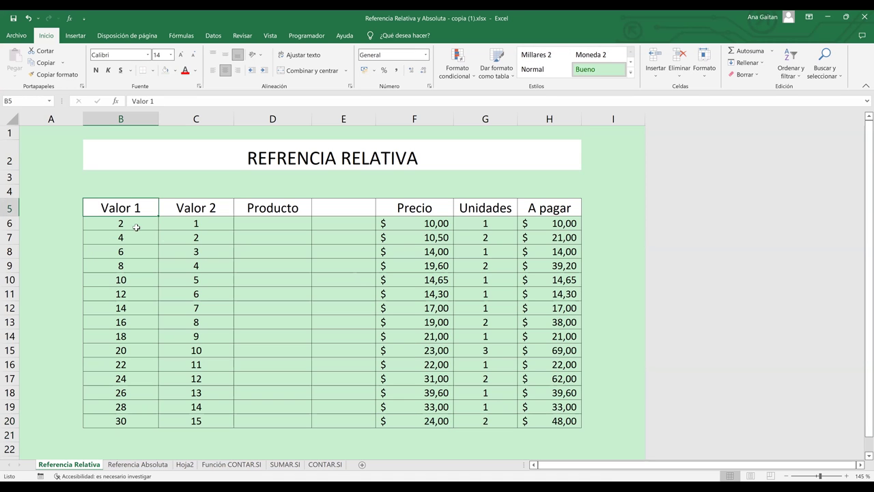
key("Right")
left_click(282, 212)
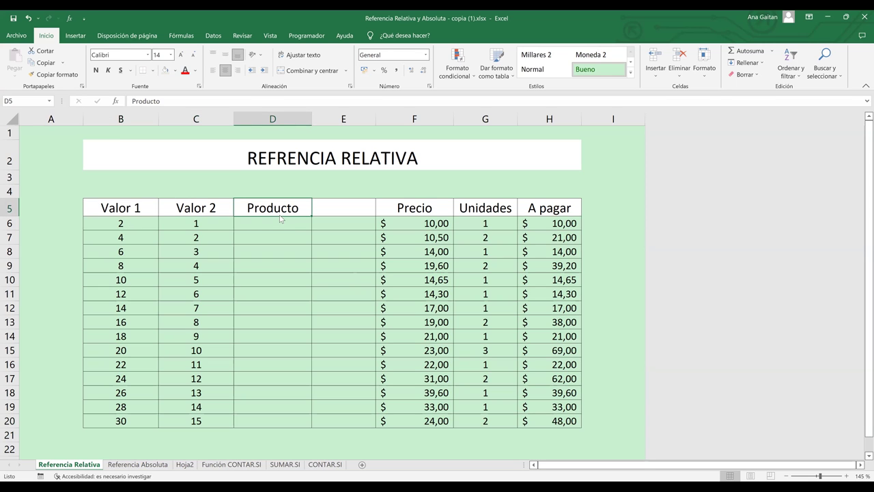
left_click(279, 220)
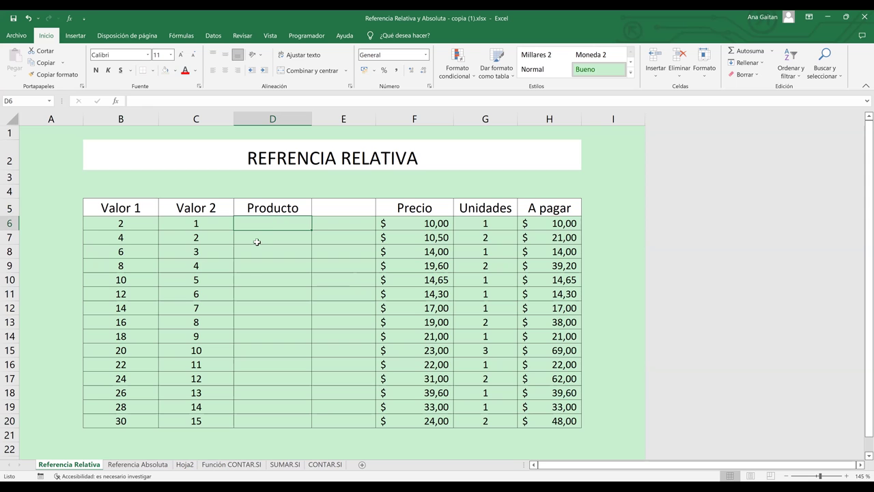
left_click_drag(270, 226, 262, 410)
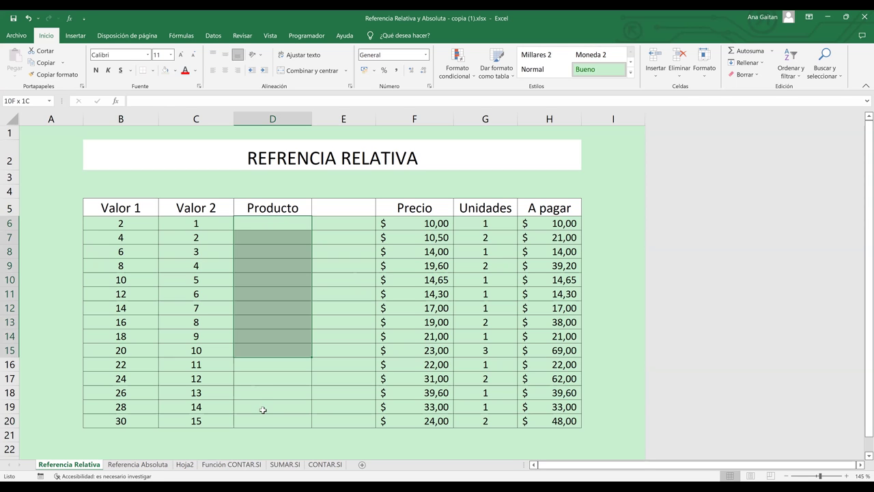
left_click(282, 220)
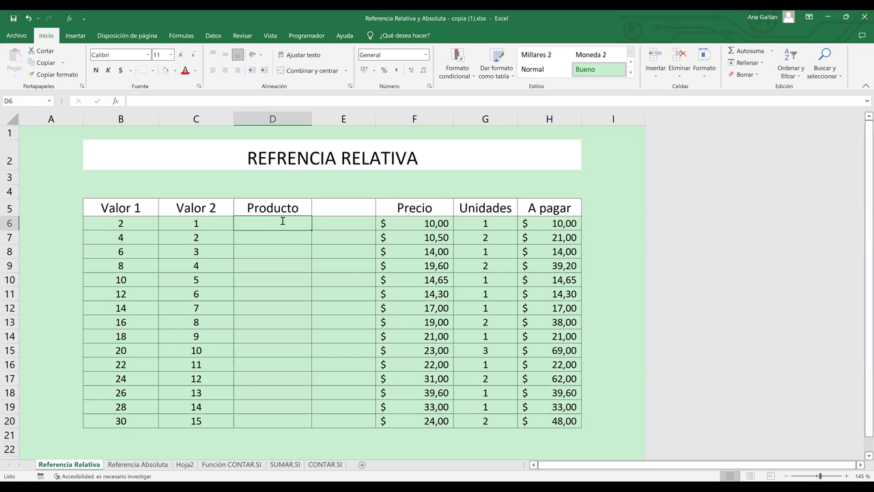
type("=")
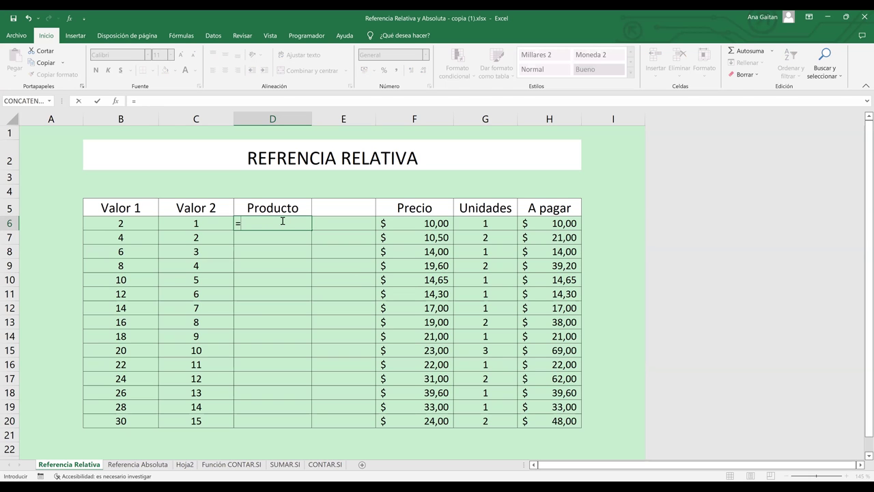
left_click(123, 223)
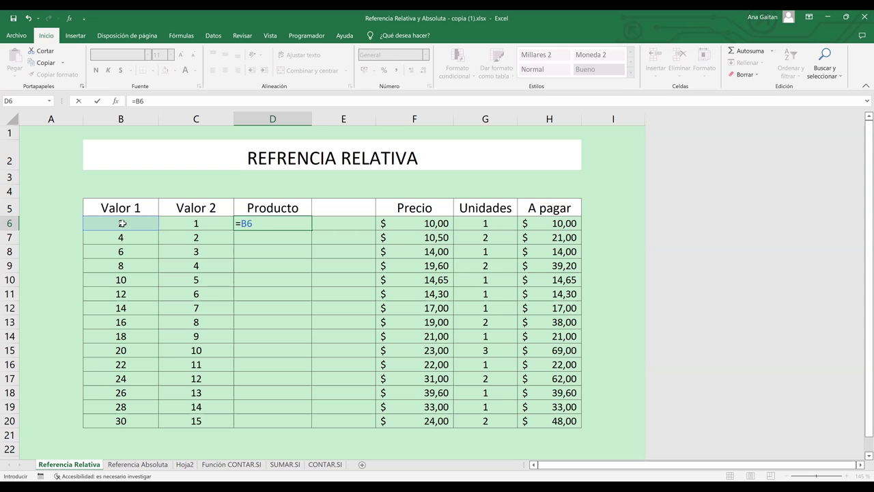
type("+")
left_click(182, 227)
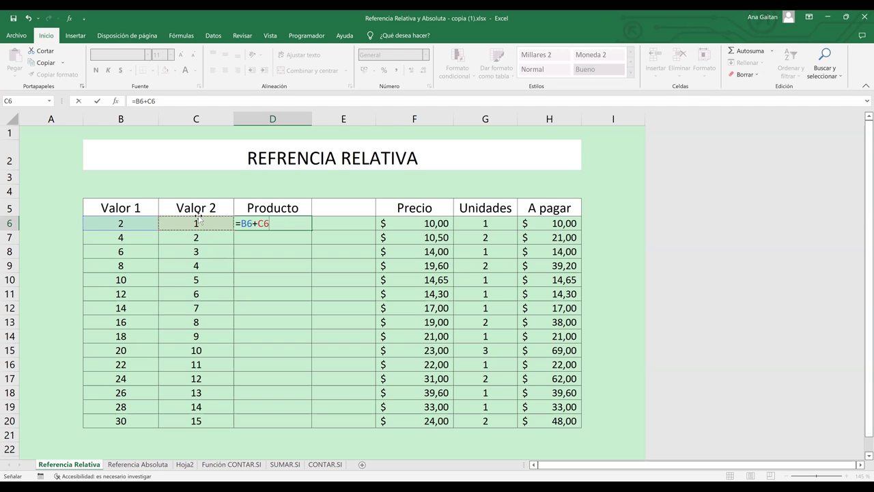
key("Return")
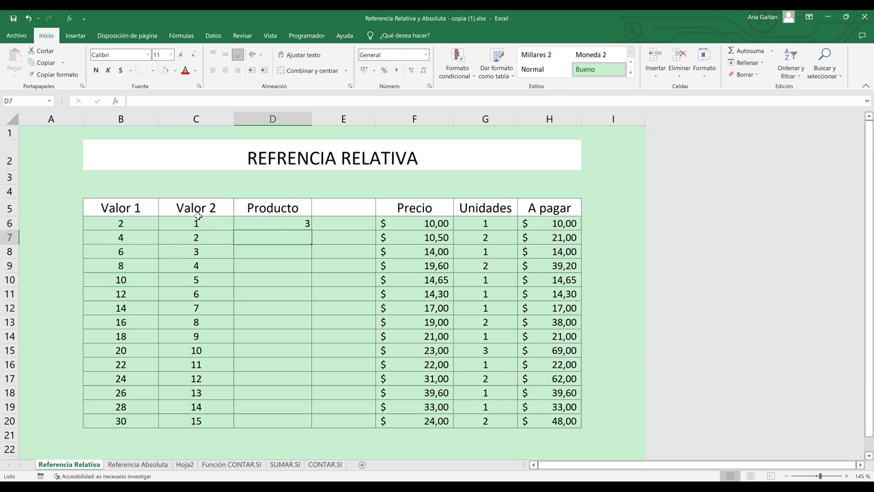
Step: Fill the D6 formula down the Producto column through D20 and inspect the cell references in D20
left_click(300, 224)
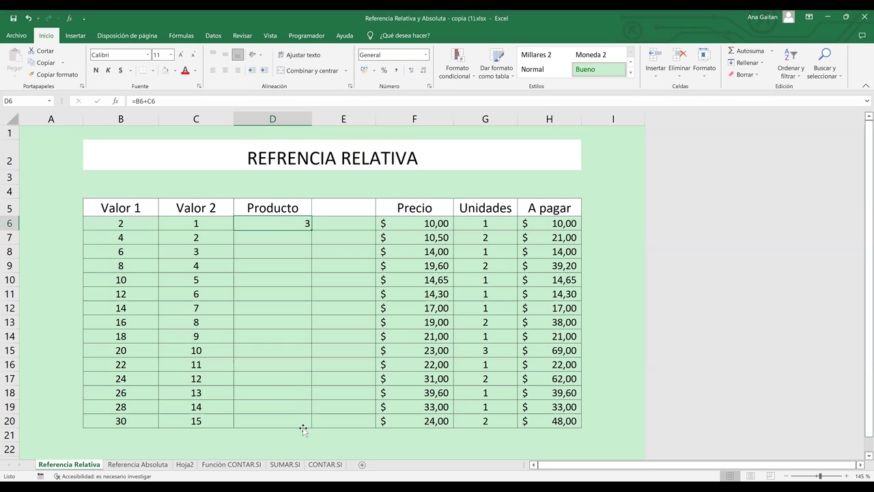
left_click_drag(304, 429, 300, 422)
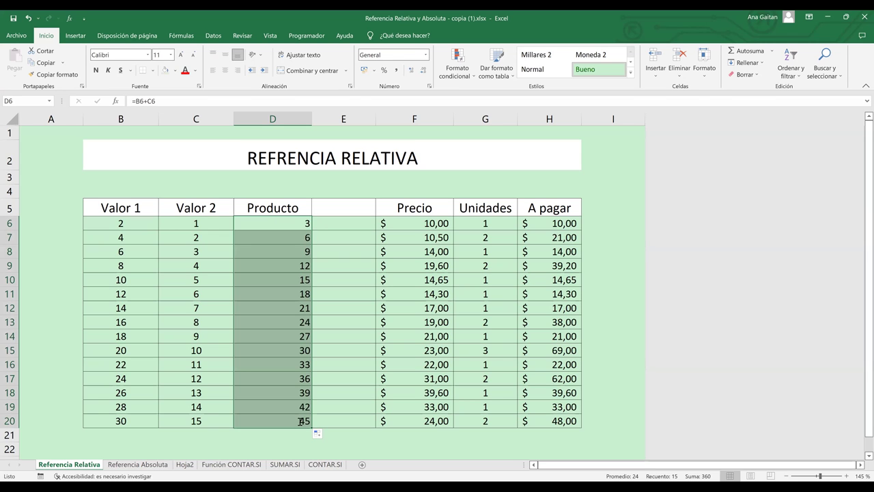
double_click(300, 422)
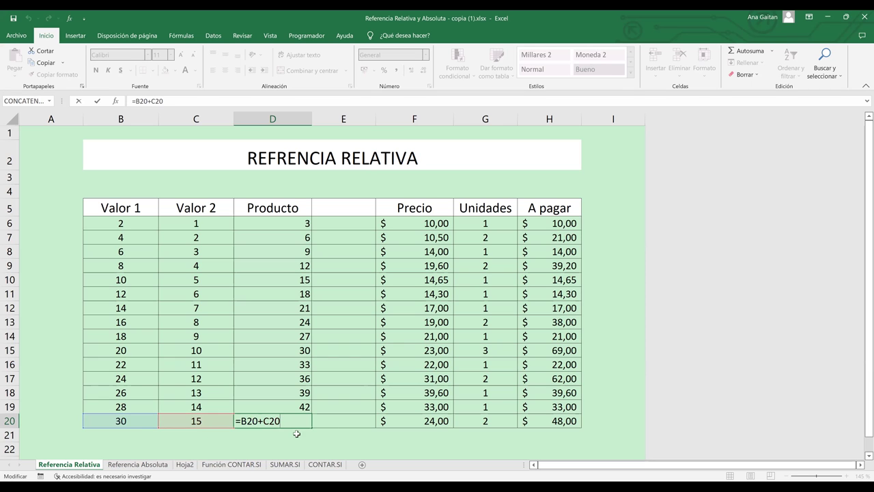
key("Return")
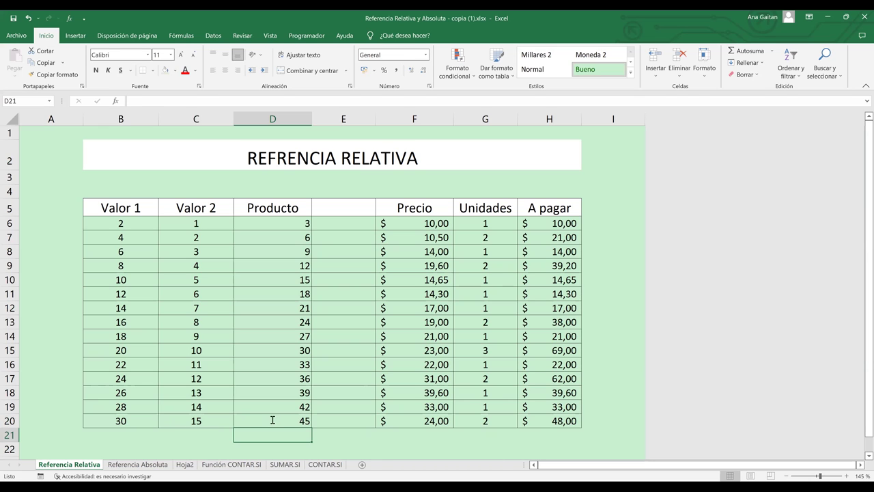
key("Up")
key("F2")
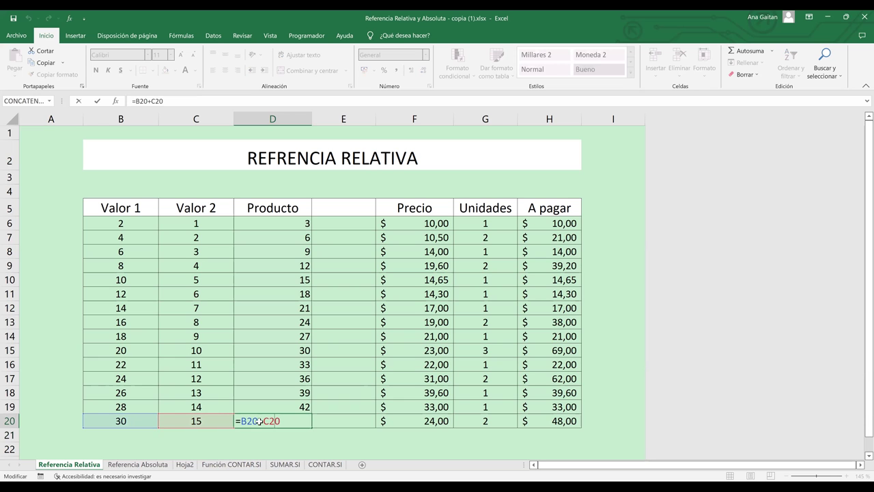
key("Return")
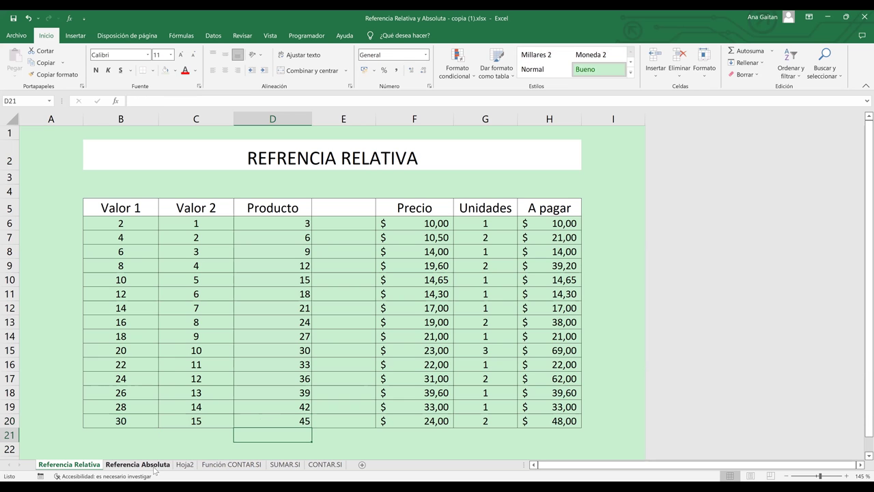
Step: Go to the Referencia Absoluta sheet and clear the A pagar cells D5:D17
left_click(154, 467)
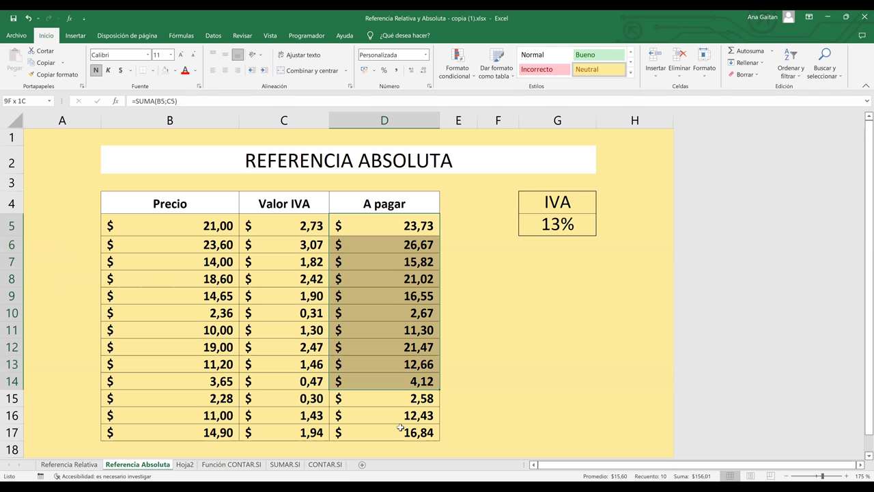
left_click(508, 403)
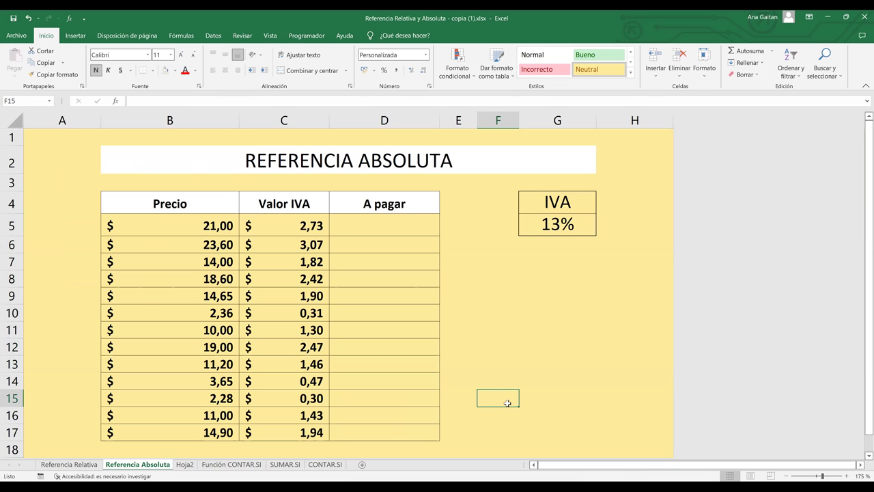
left_click(234, 227)
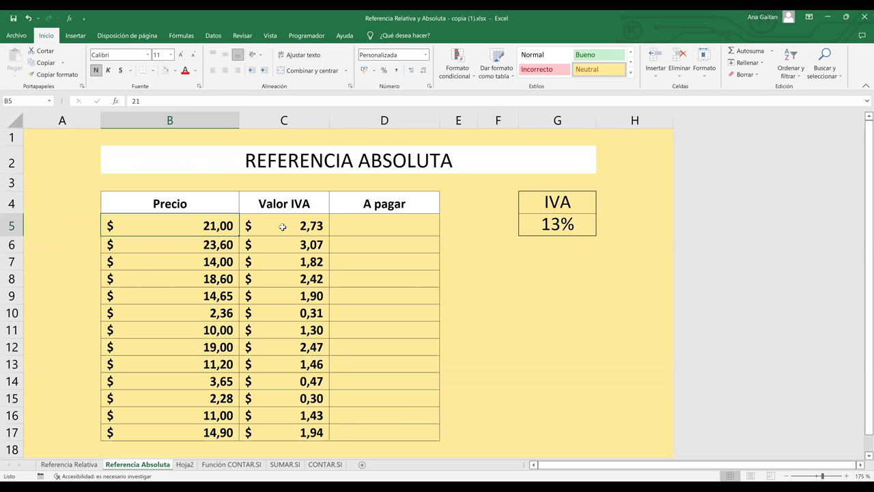
Step: Clear the contents of the Valor IVA cells C5:C17
left_click_drag(282, 227, 286, 433)
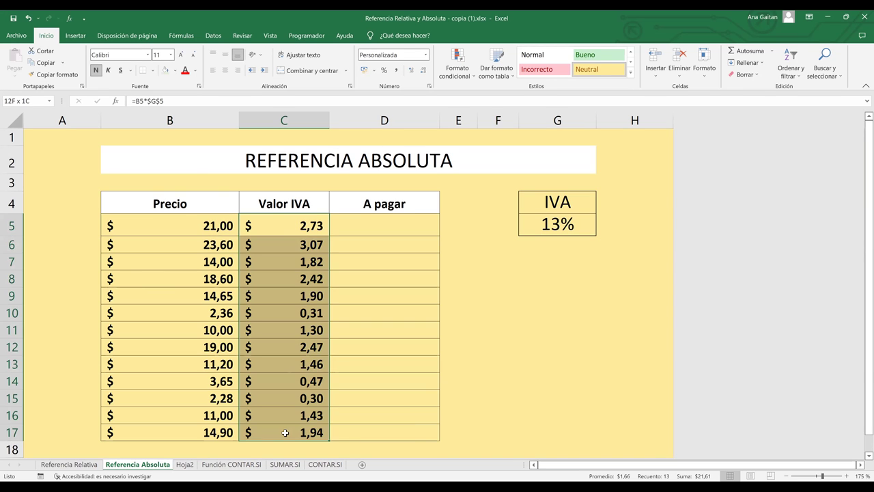
key("Delete")
left_click(503, 399)
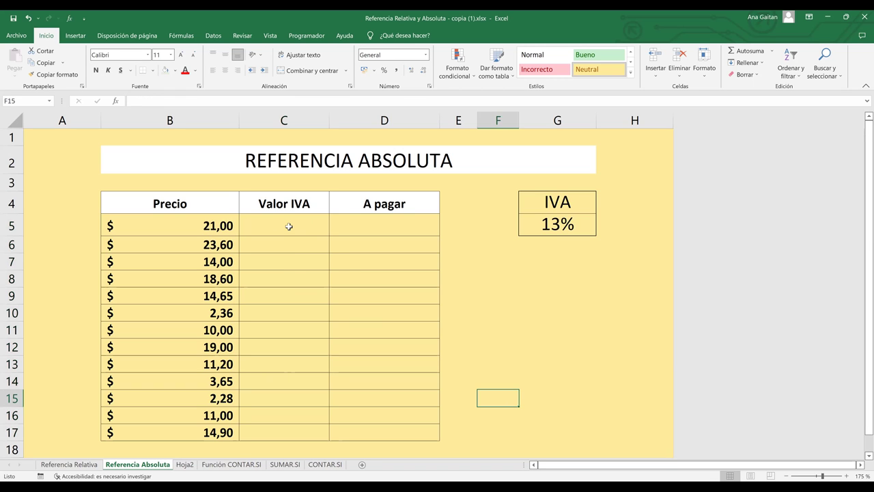
Step: Enter the formula =B5*0,13 in C5 to calculate the Valor IVA with the rate written as a constant
left_click(289, 226)
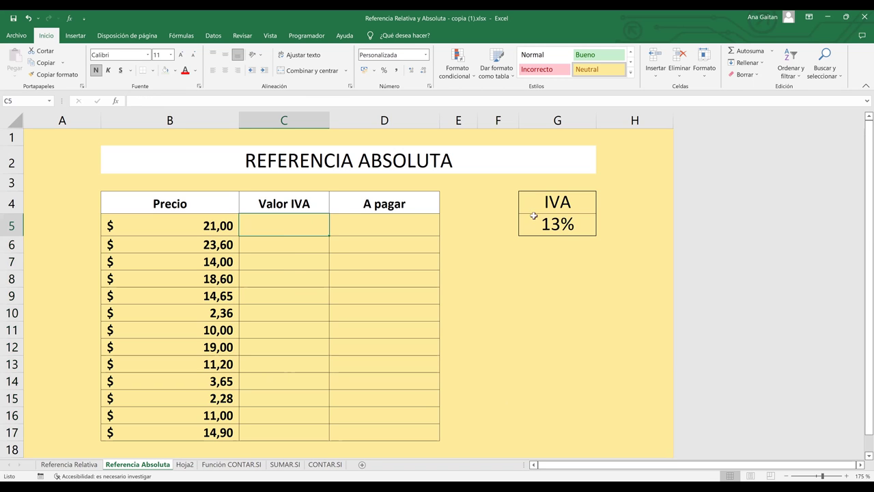
left_click(578, 226)
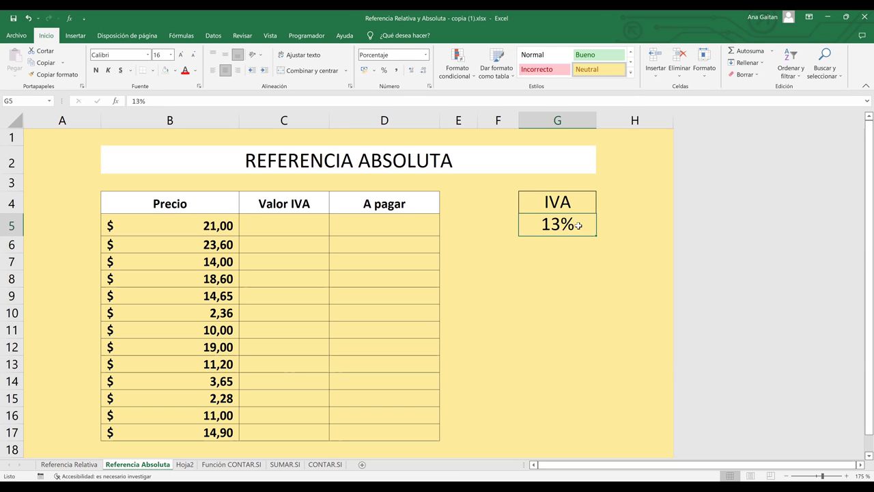
left_click(280, 230)
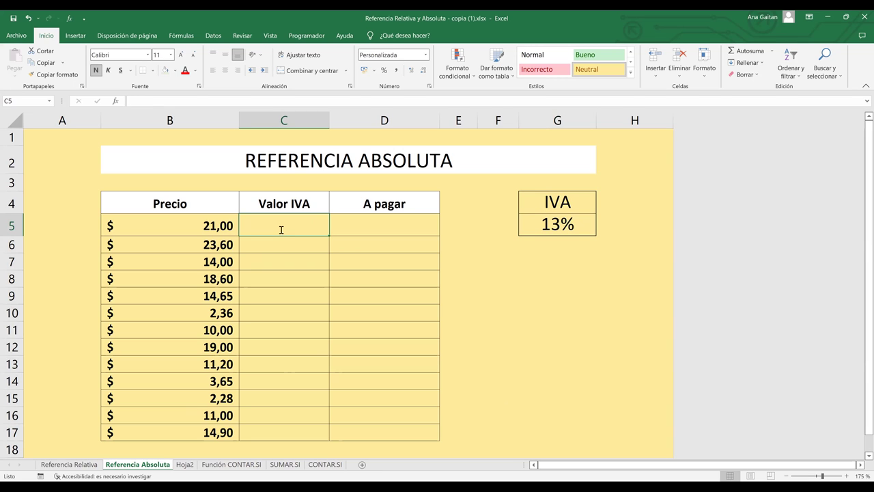
type("=")
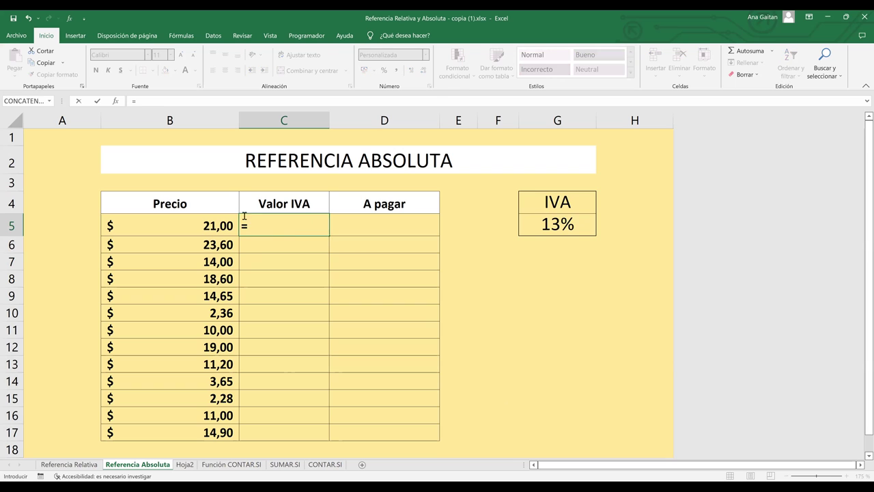
left_click(195, 230)
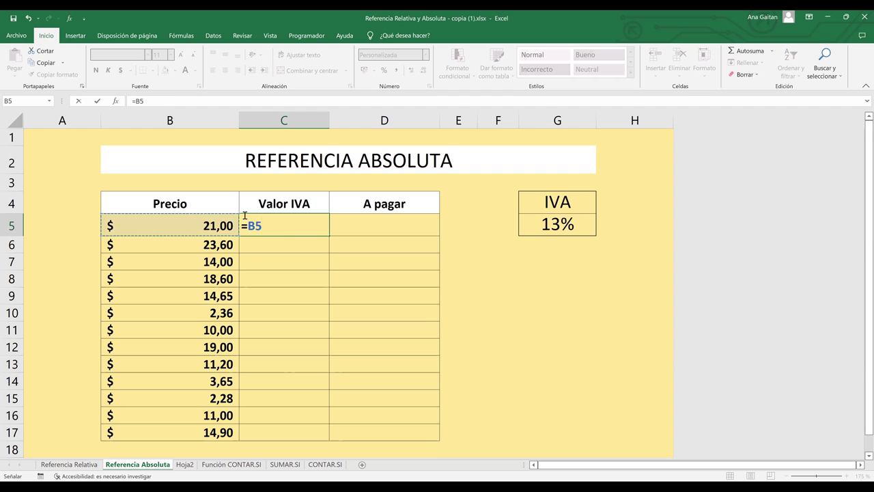
type("*0,13")
key("Return")
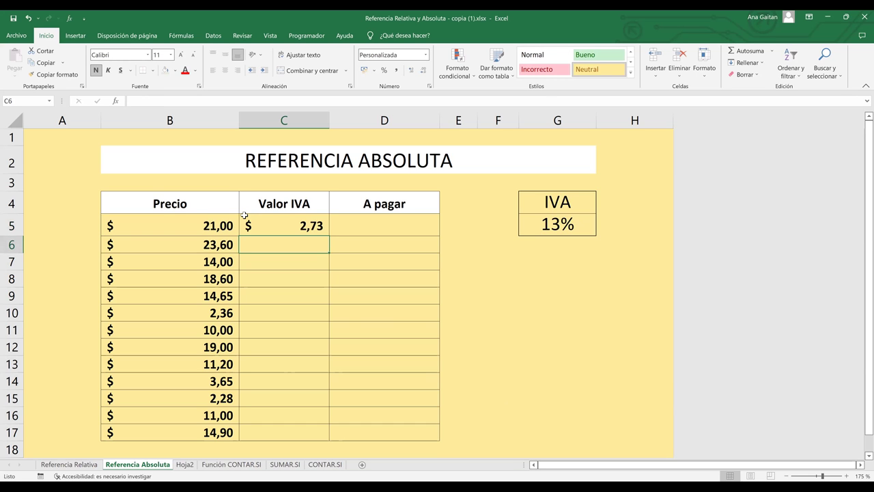
Step: Fill the C5 formula down the Valor IVA column through C17 and inspect the formulas in C17 and C11
left_click(293, 287)
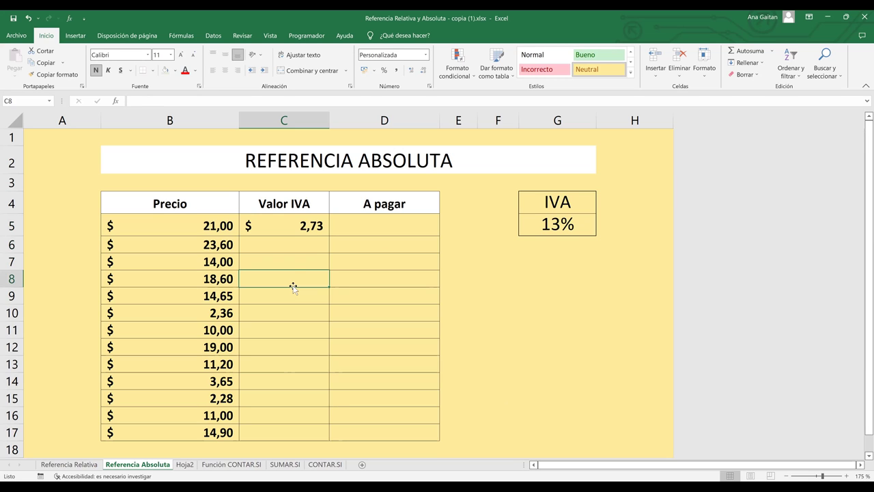
left_click(282, 233)
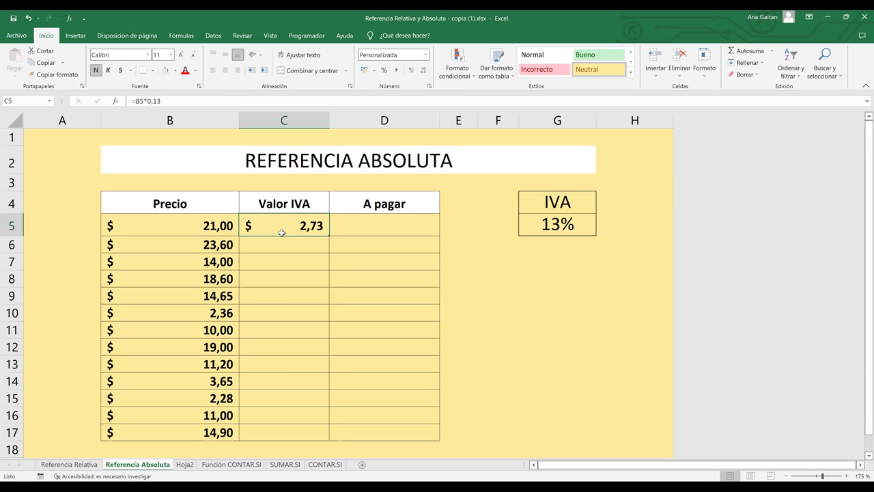
left_click_drag(329, 233, 325, 437)
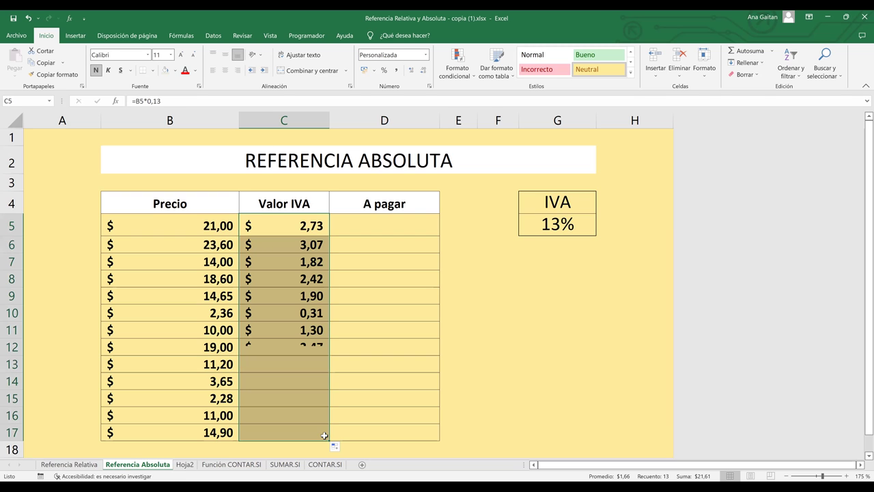
left_click(309, 434)
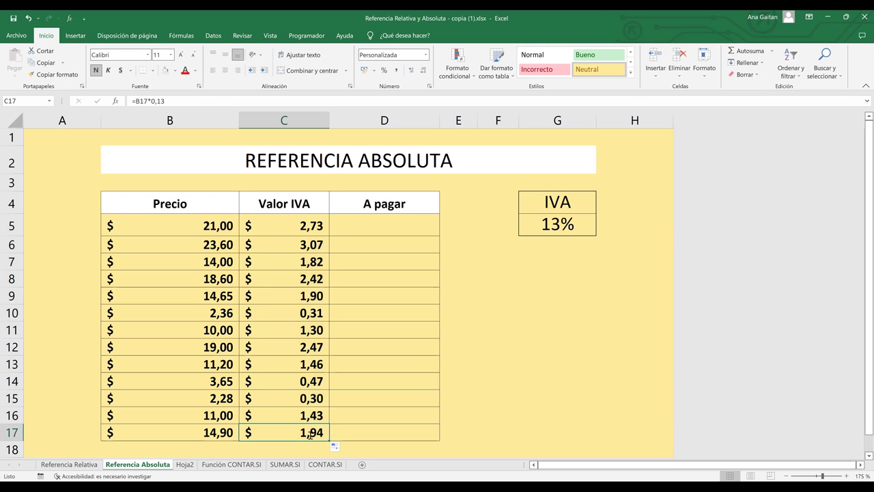
double_click(310, 435)
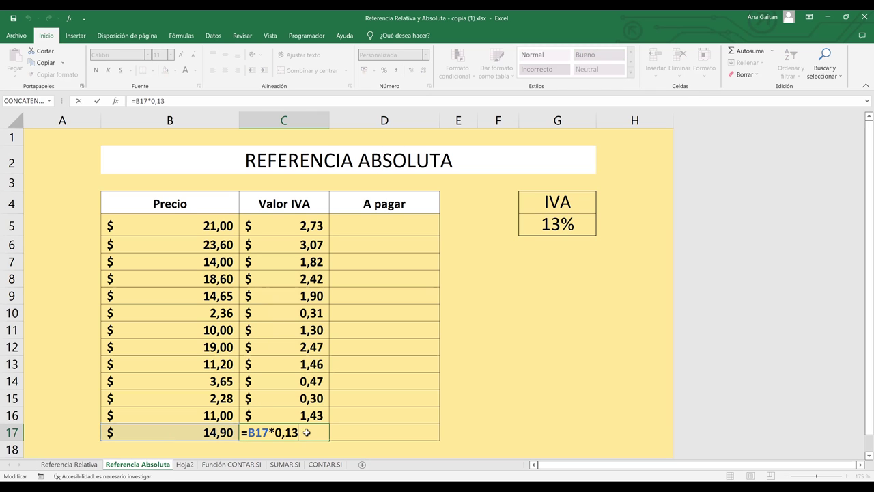
key("Return")
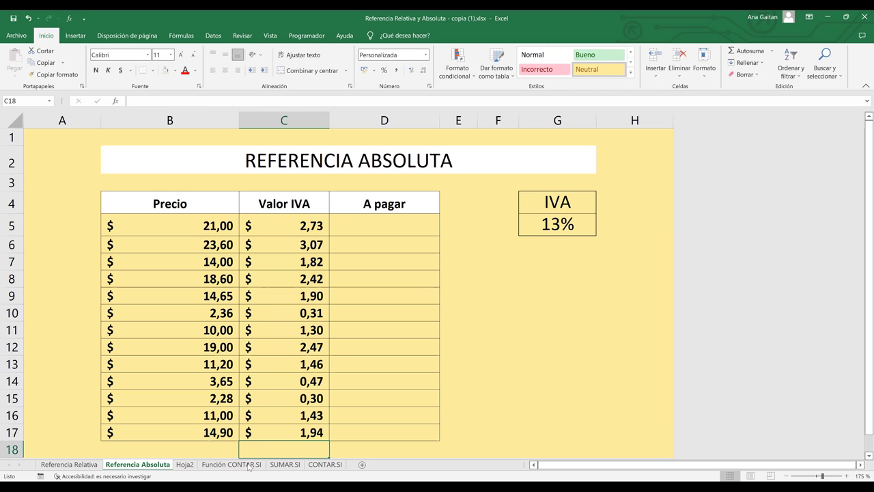
left_click(308, 431)
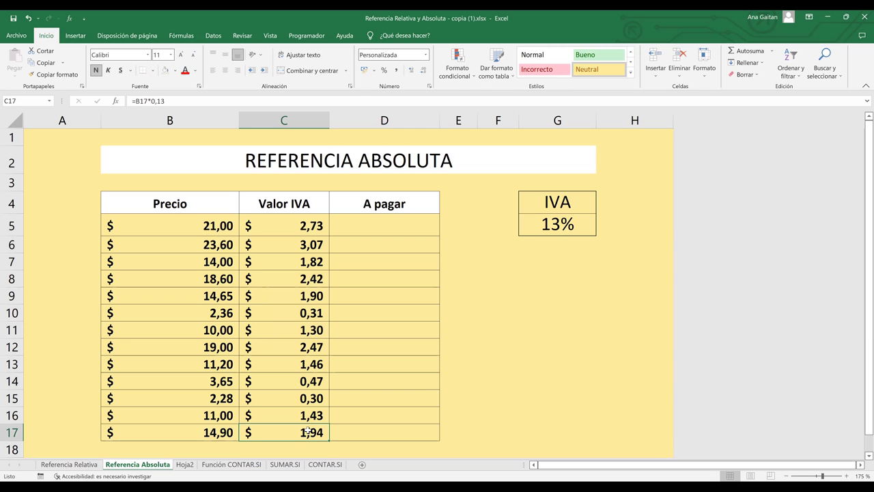
left_click(296, 330)
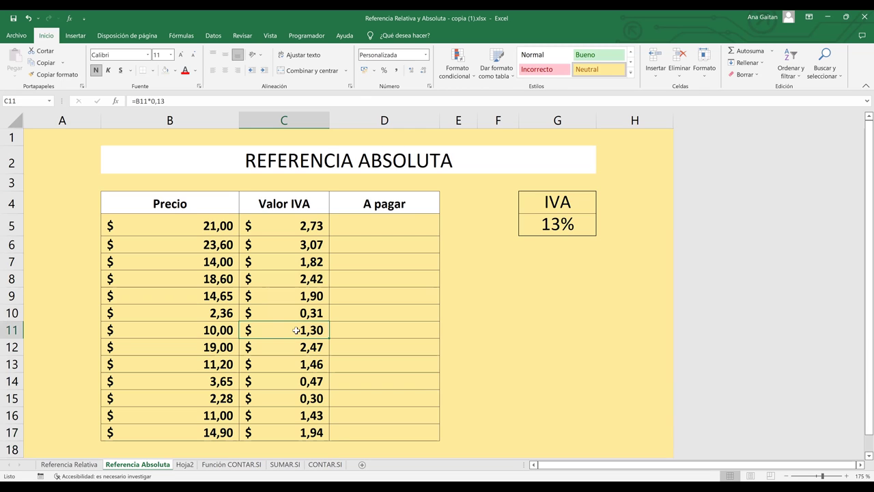
left_click(568, 226)
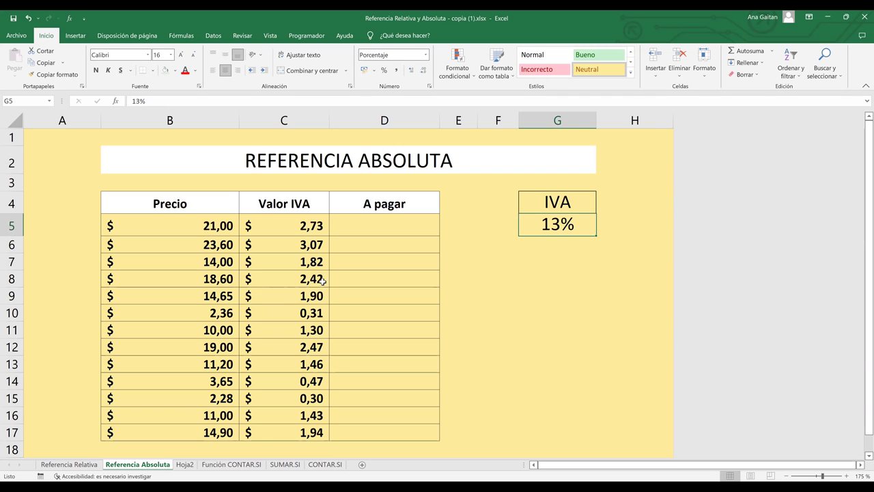
Step: Change the rate in the C5 formula to 0,15 and fill it down the Valor IVA column through C17
double_click(309, 231)
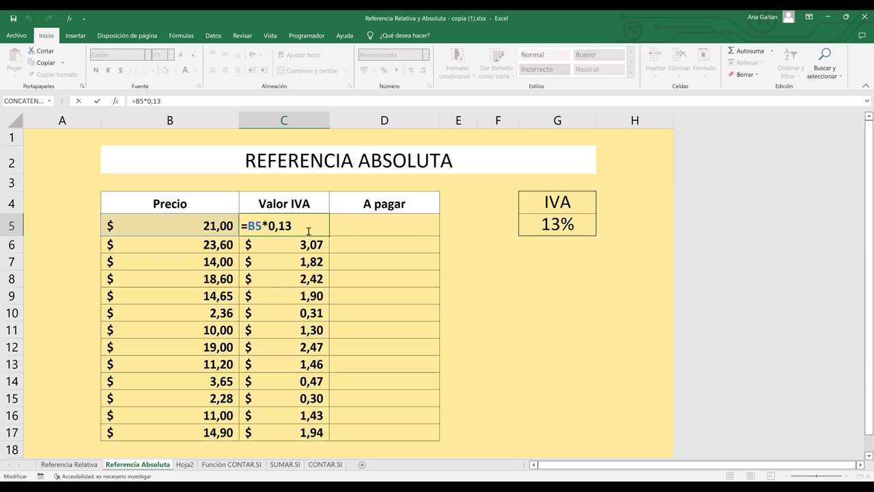
key("BackSpace")
type("5")
key("Return")
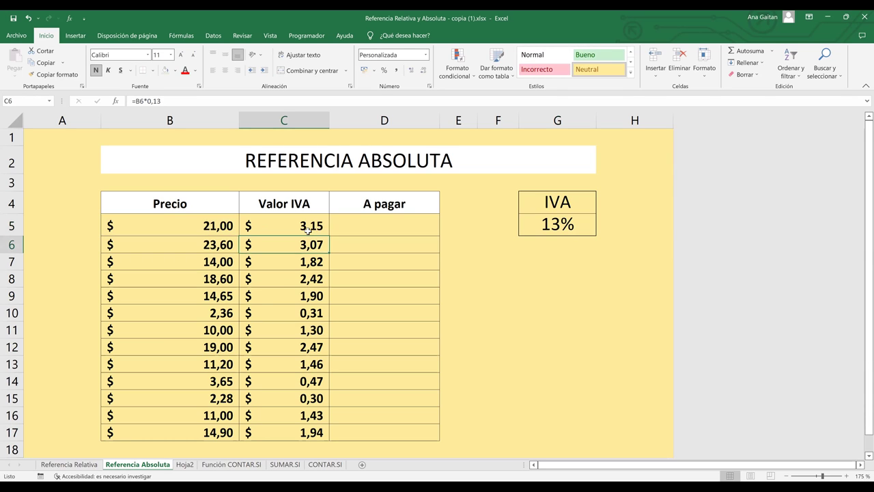
left_click(326, 228)
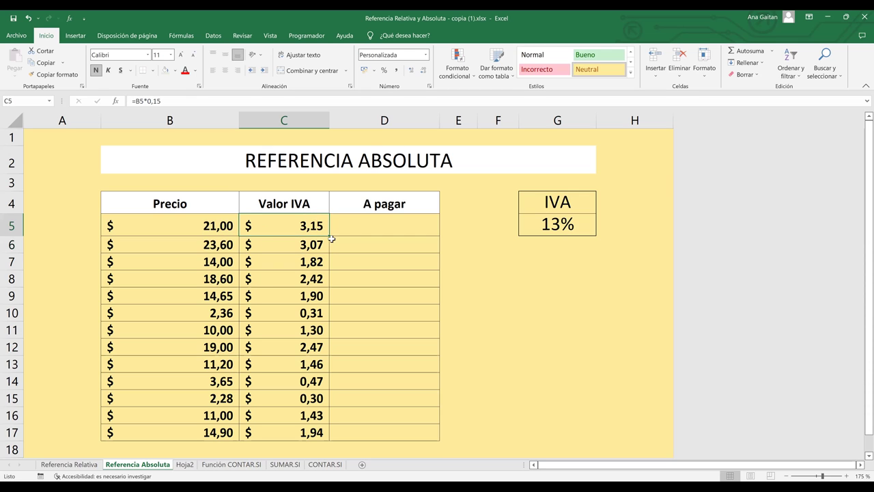
left_click_drag(318, 322, 325, 443)
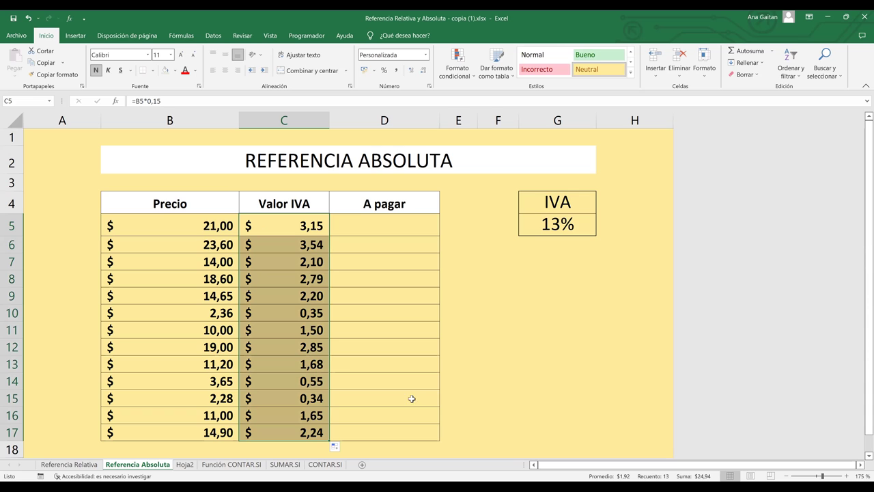
Step: Delete the constant-rate formulas from the Valor IVA cells C5:C17
left_click_drag(291, 228, 280, 431)
key("Delete")
left_click(346, 401)
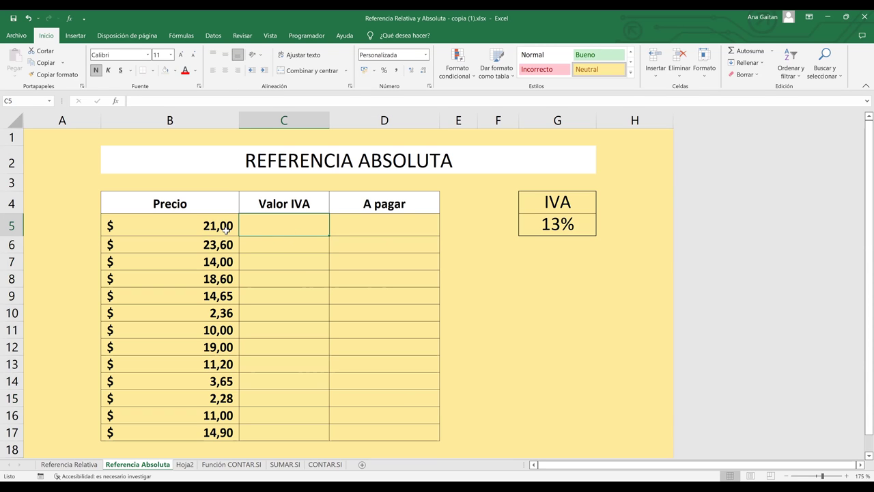
Step: Enter the formula =B5*G5 in C5 to multiply the Precio by the IVA percentage cell
type("+")
key("BackSpace")
type("=")
left_click(197, 227)
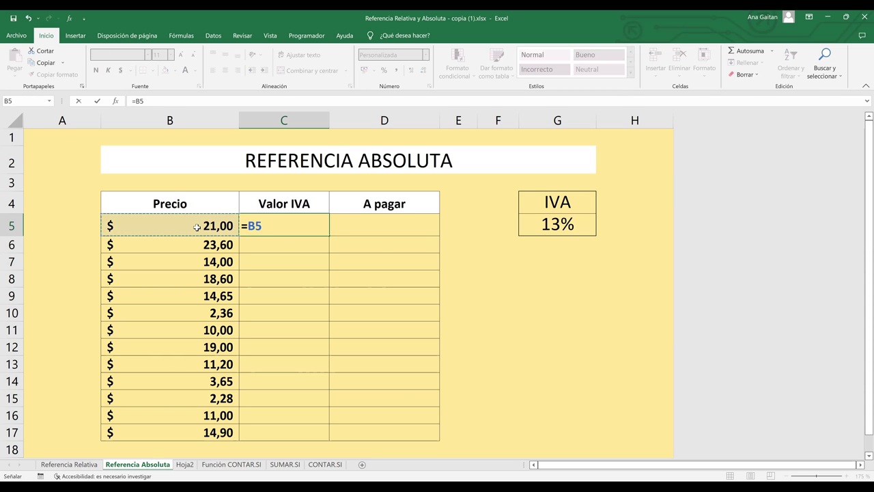
type("*")
left_click(571, 226)
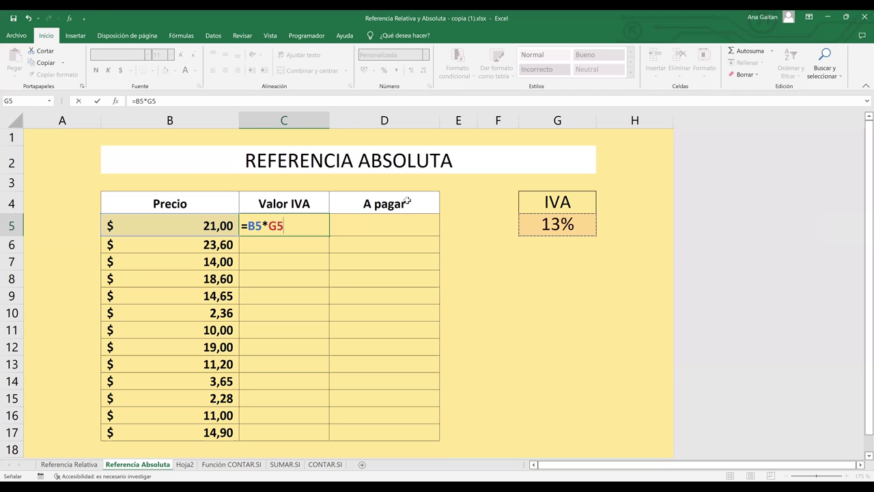
key("Return")
Step: Fill the C5 formula with its relative reference down through C17 and inspect the cell references in C9 and C6
left_click(323, 231)
left_click_drag(329, 236, 323, 432)
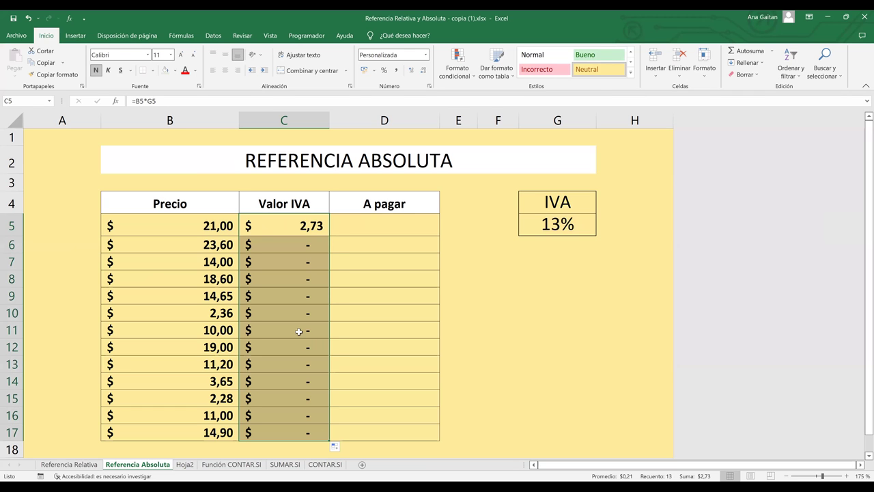
left_click(302, 309)
left_click(302, 296, "shift")
key("Up")
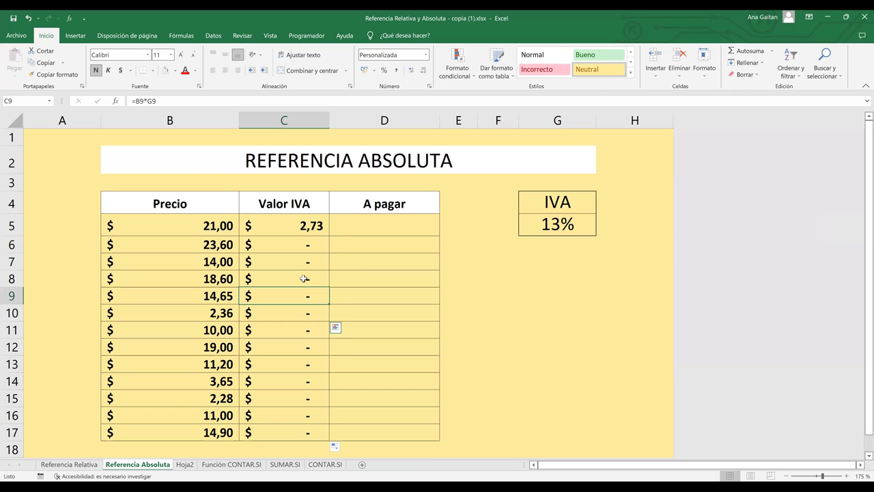
key("Up")
left_click(301, 247)
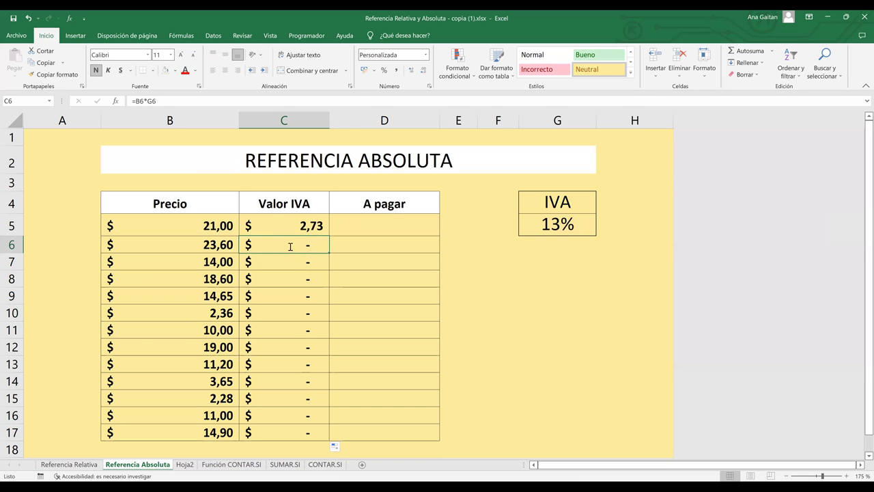
double_click(290, 245)
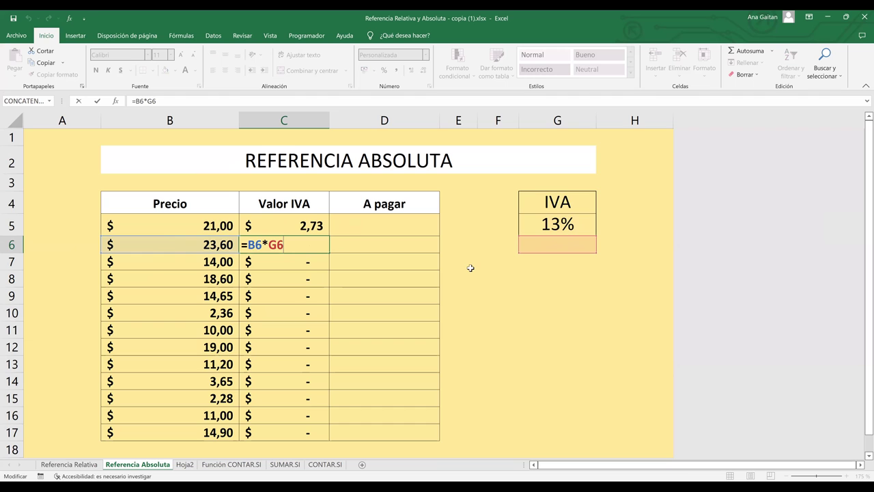
key("Escape")
left_click(363, 278)
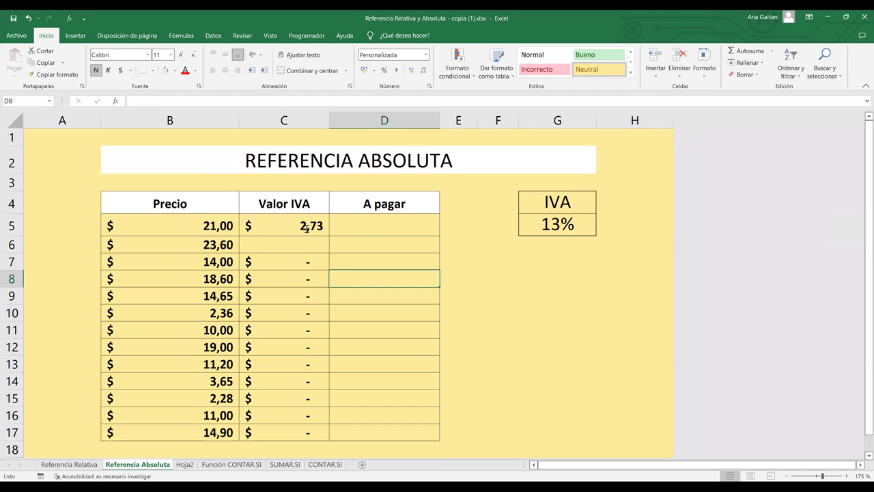
Step: Make the IVA reference in the C5 formula absolute so that it reads =B5*$G$5
double_click(287, 225)
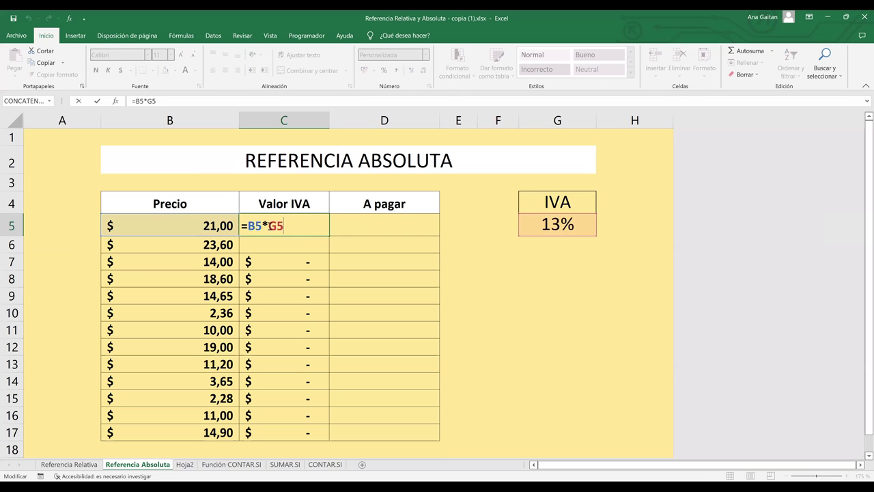
left_click(268, 226)
type("$G")
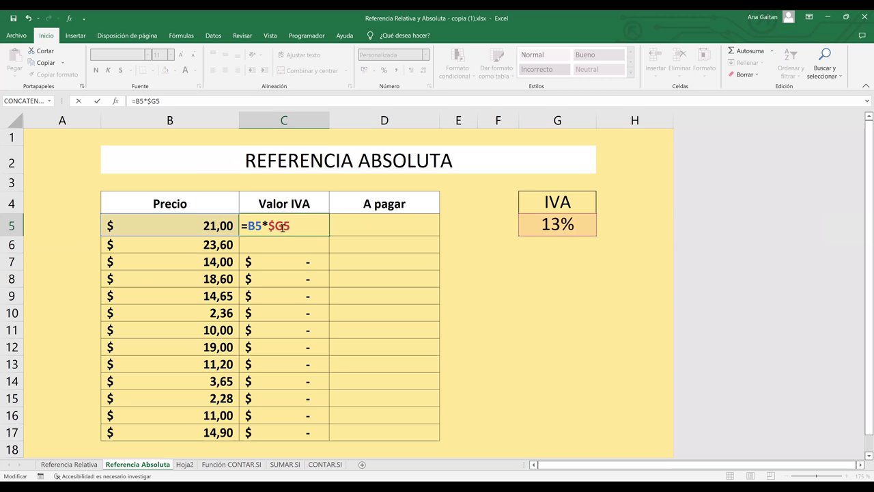
type("$")
key("Return")
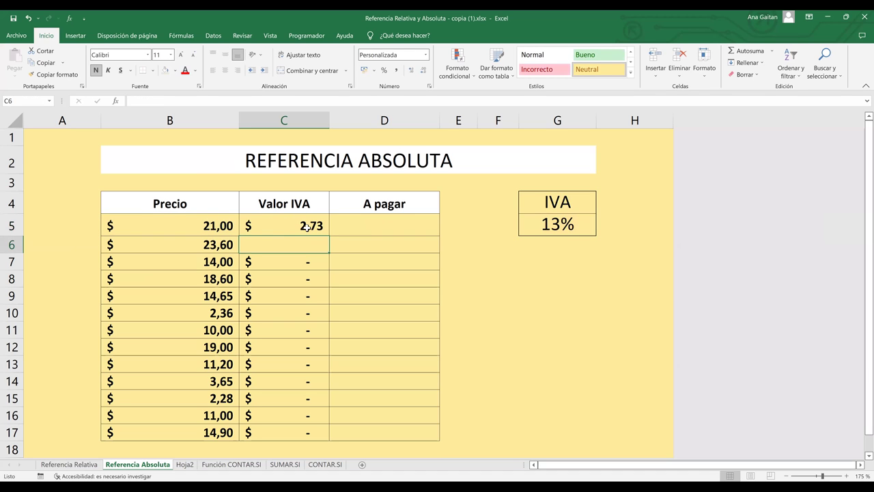
Step: Fill the C5 formula with the absolute IVA reference down the Valor IVA column through C17
left_click(311, 227)
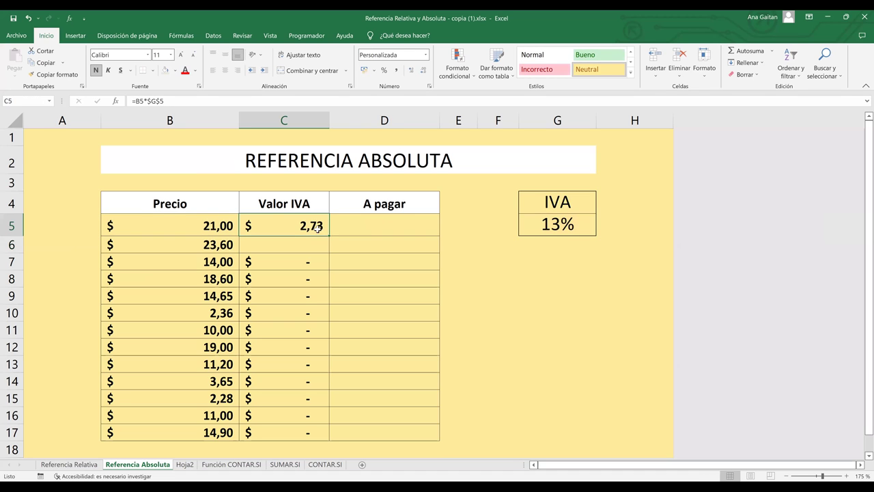
left_click_drag(328, 236, 301, 435)
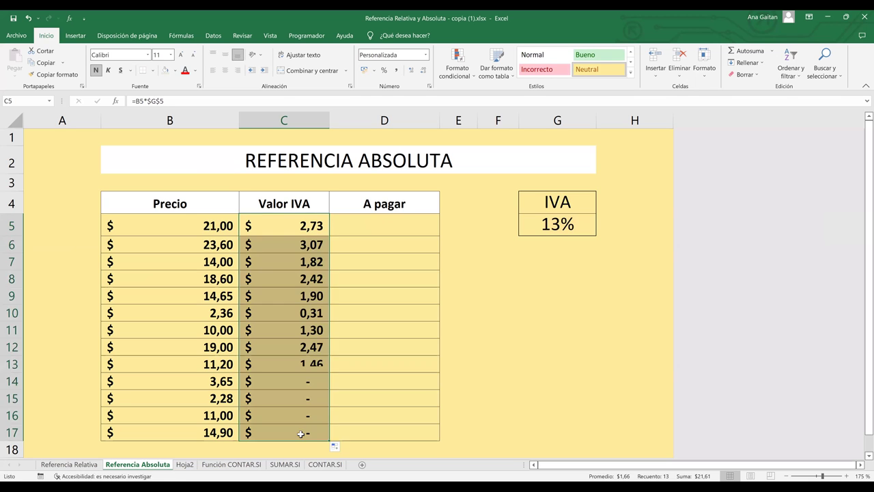
left_click(383, 396)
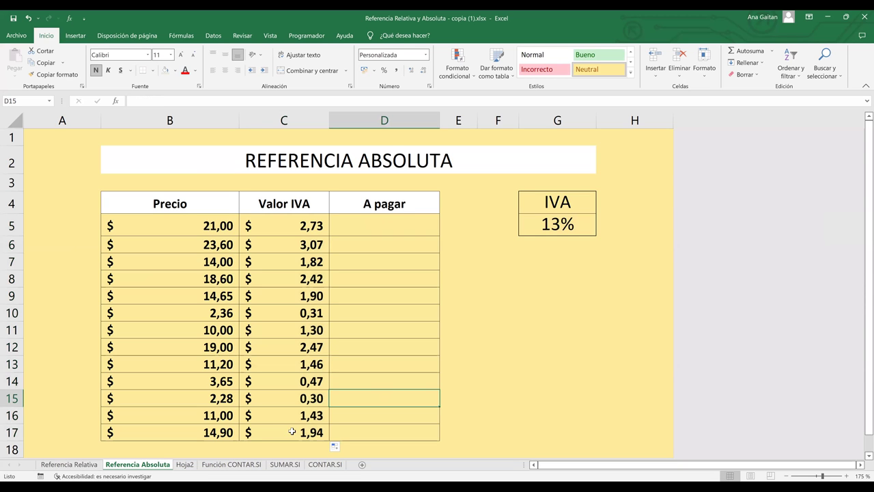
Step: Inspect the cell references in the Valor IVA formula in C17
left_click(293, 432)
double_click(293, 432)
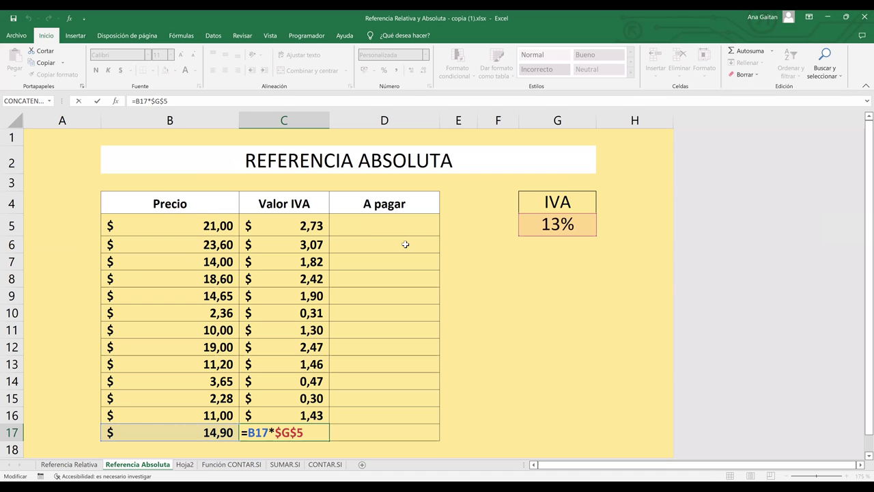
key("Return")
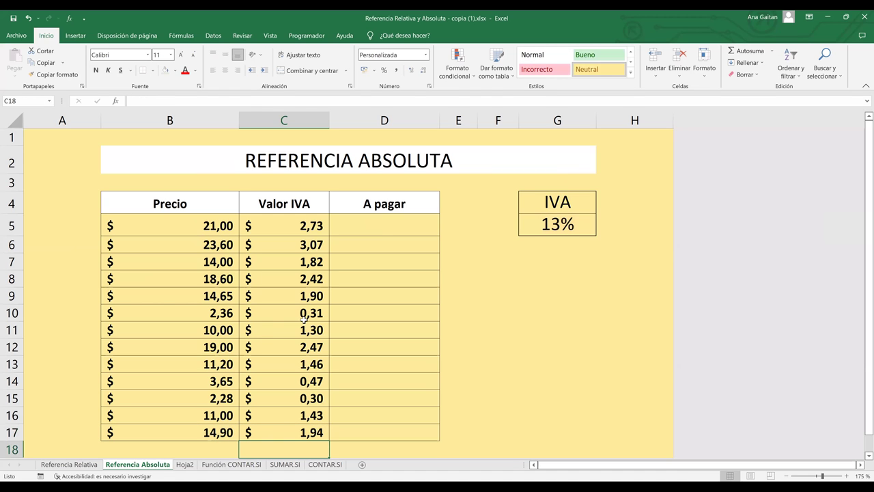
Step: Enter the formula =B5+C5 in D5 to add the Precio and Valor IVA under A pagar
left_click(383, 231)
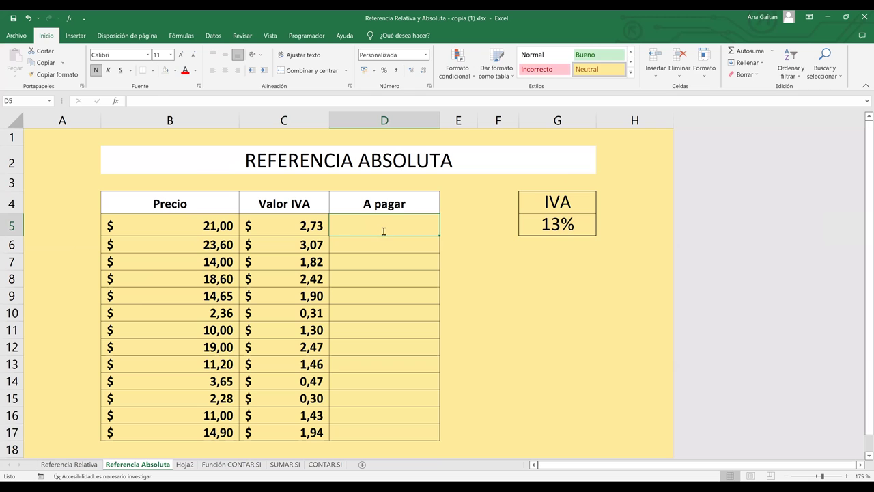
type("=")
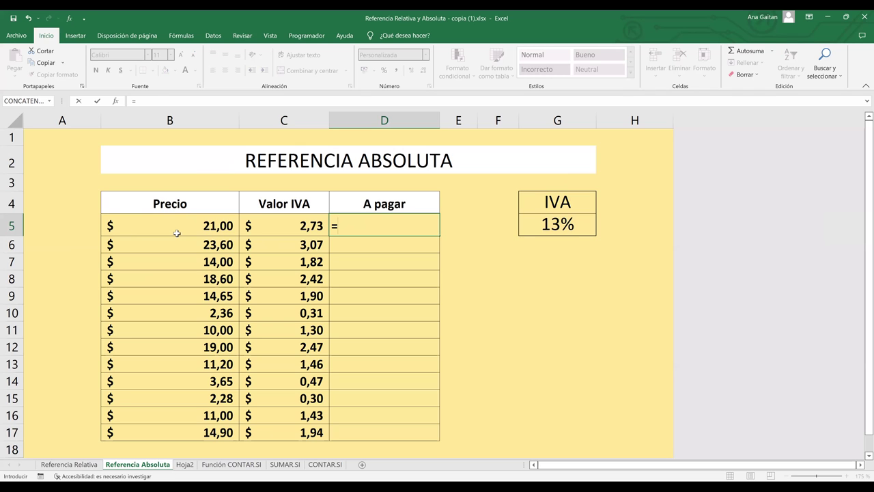
left_click(189, 226)
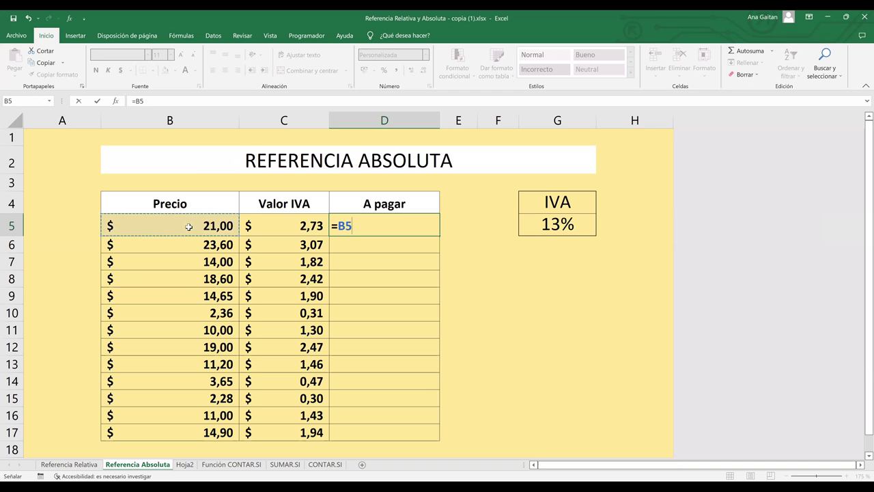
type("=")
key("BackSpace")
type("+")
left_click(288, 229)
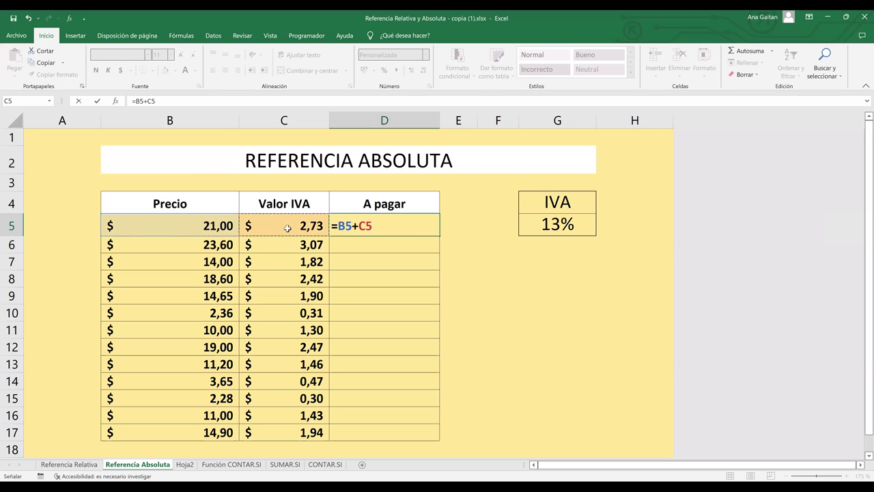
key("Return")
Step: Fill the D5 formula down the A pagar column through D17
left_click(398, 223)
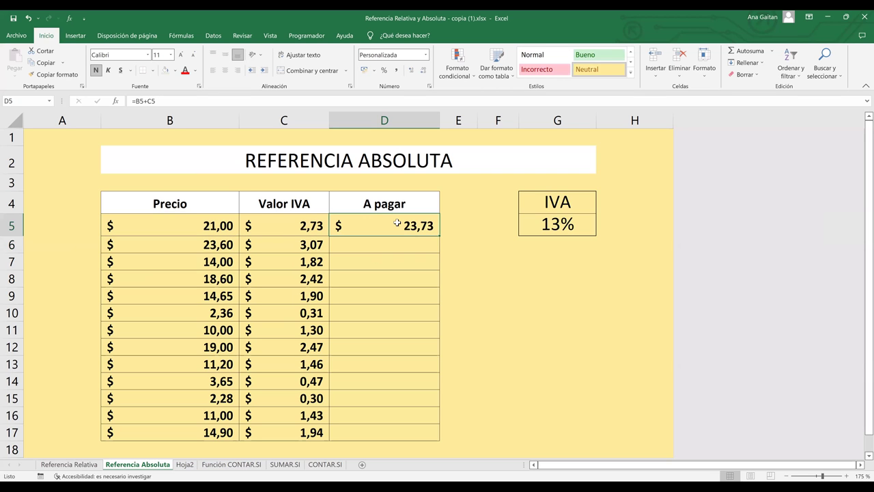
left_click(407, 246)
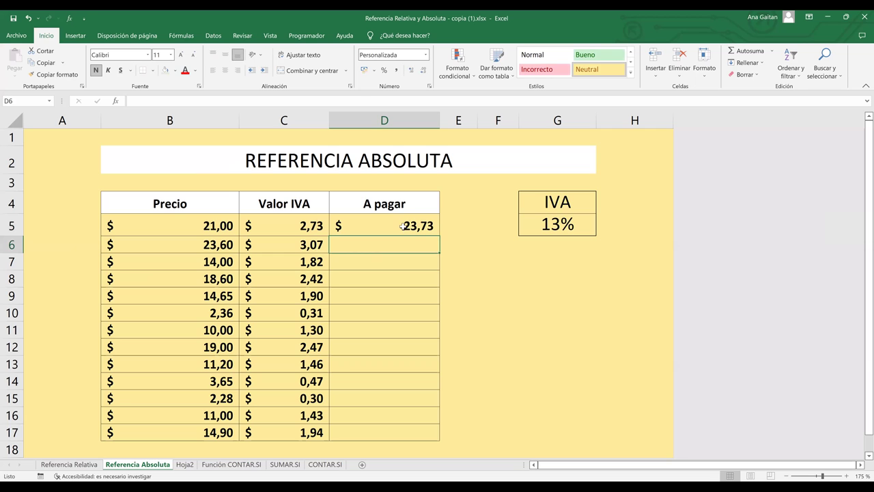
left_click(403, 227)
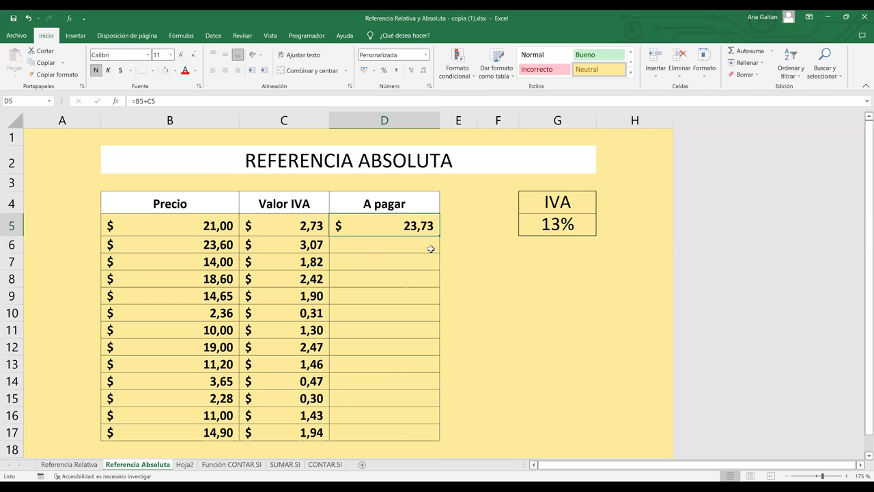
left_click_drag(439, 235, 421, 435)
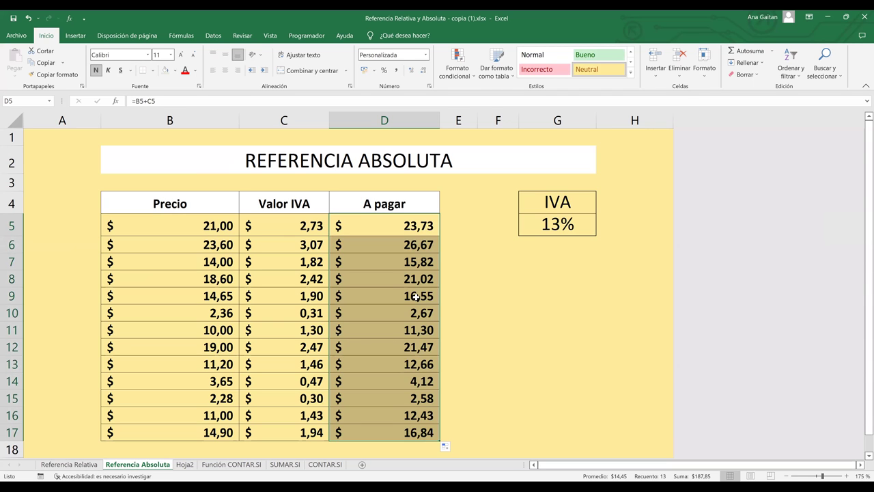
left_click(416, 296)
Step: Examine the A pagar formulas in D5 and D6 along with the cells they depend on: B6, C6 and the IVA percentage
left_click(396, 223)
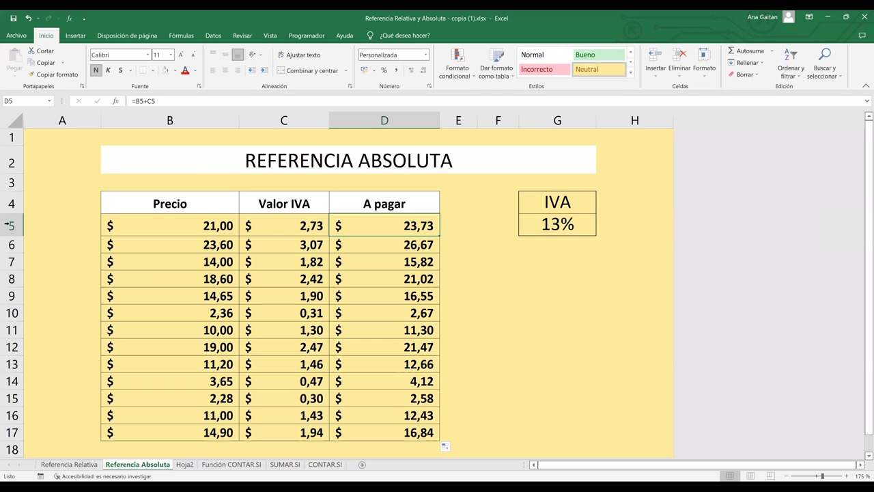
left_click(415, 243)
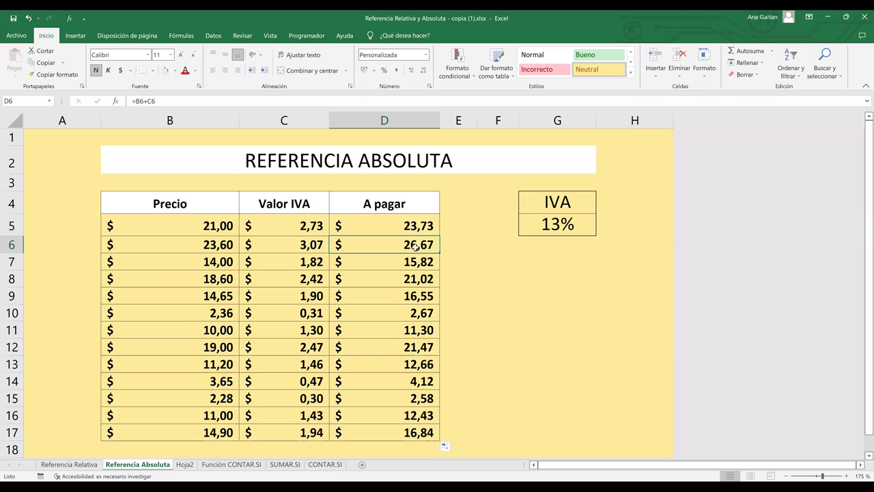
left_click(192, 250)
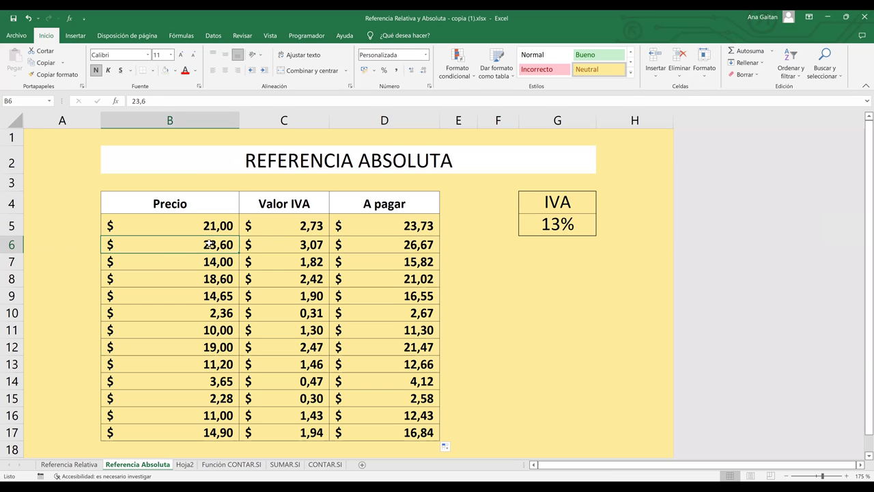
key("Right")
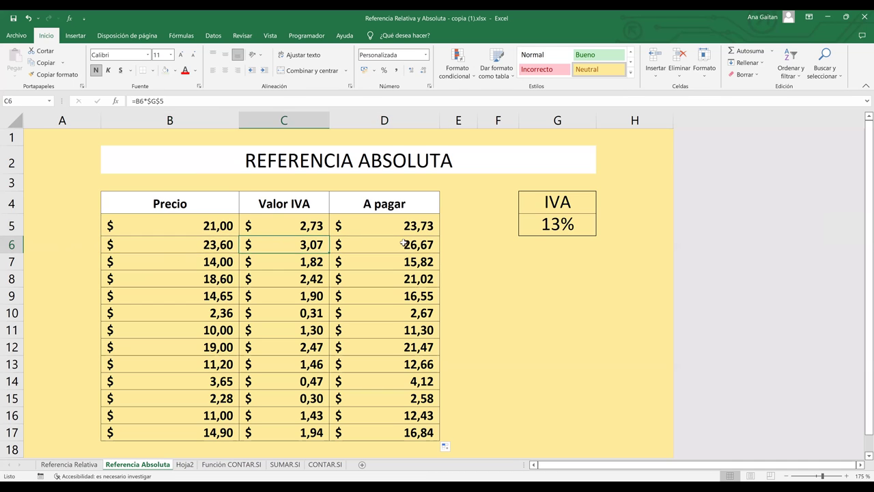
double_click(406, 245)
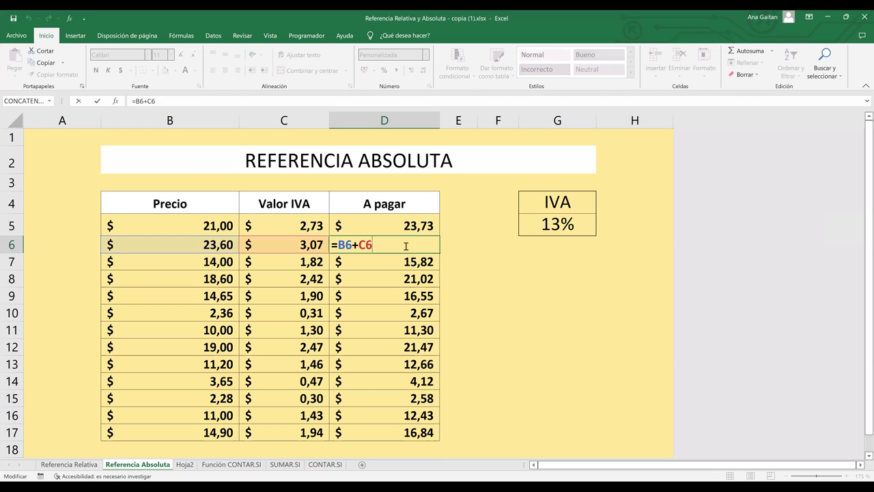
key("Return")
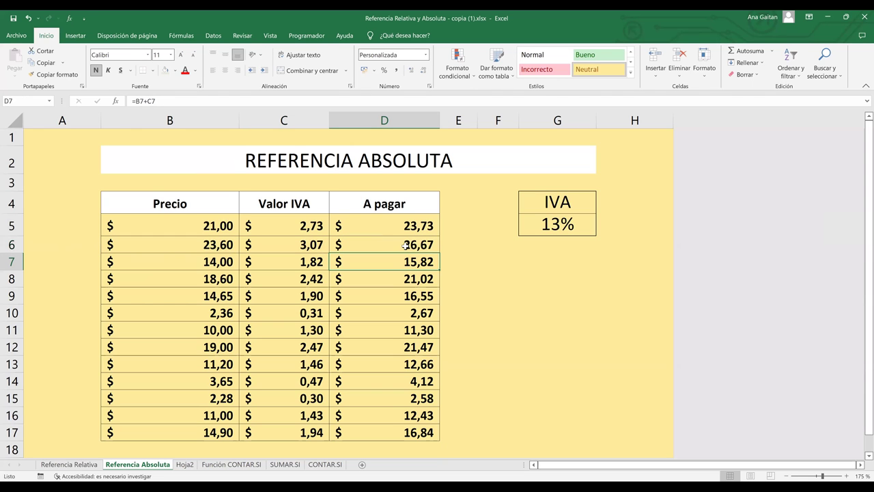
left_click(278, 239)
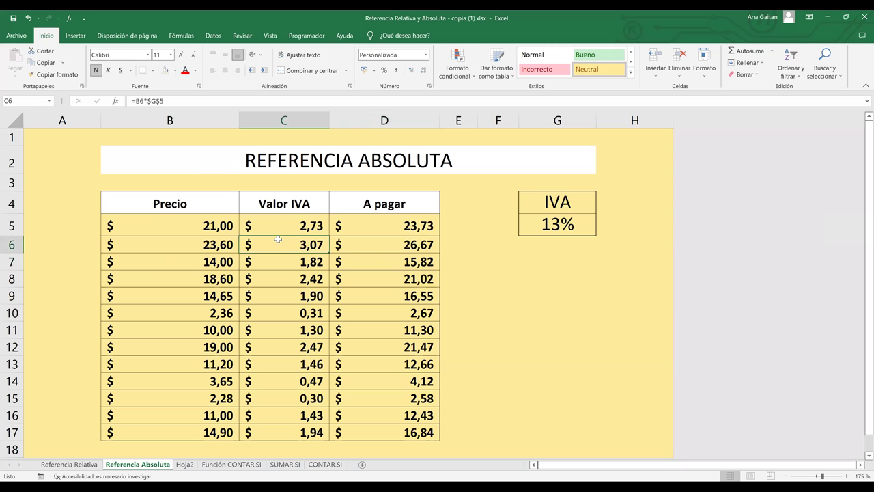
left_click(573, 226)
left_click(415, 241)
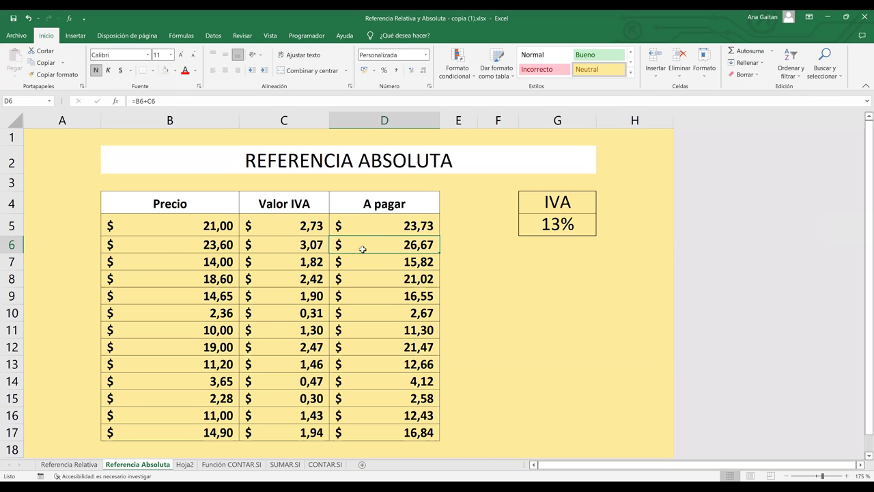
Step: Try replacing the IVA percentage in G5 with 15 and with 0,15%
left_click(568, 226)
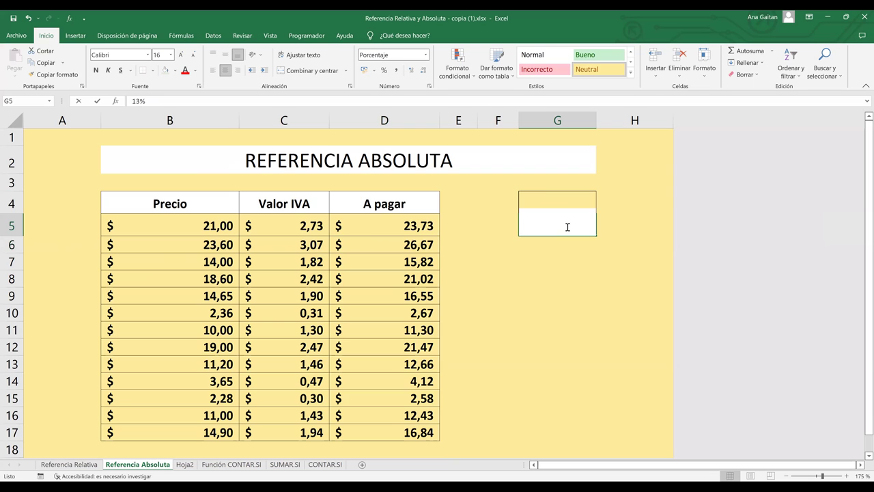
type("15")
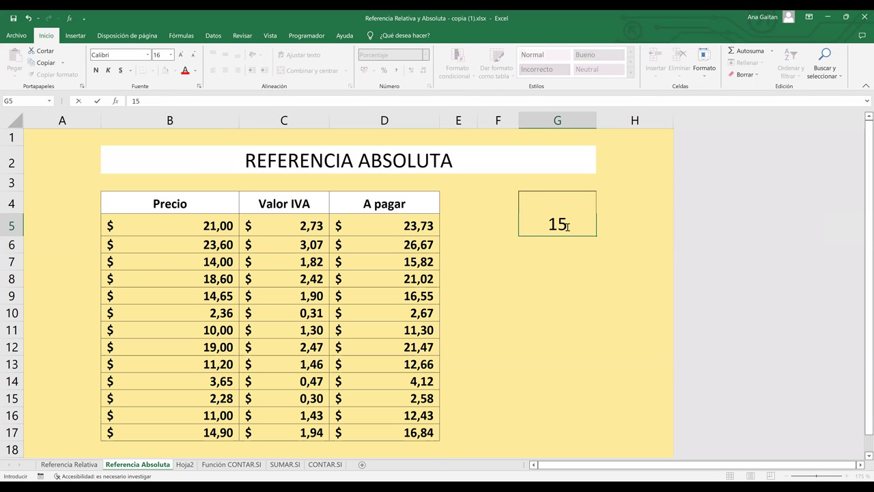
key("Return")
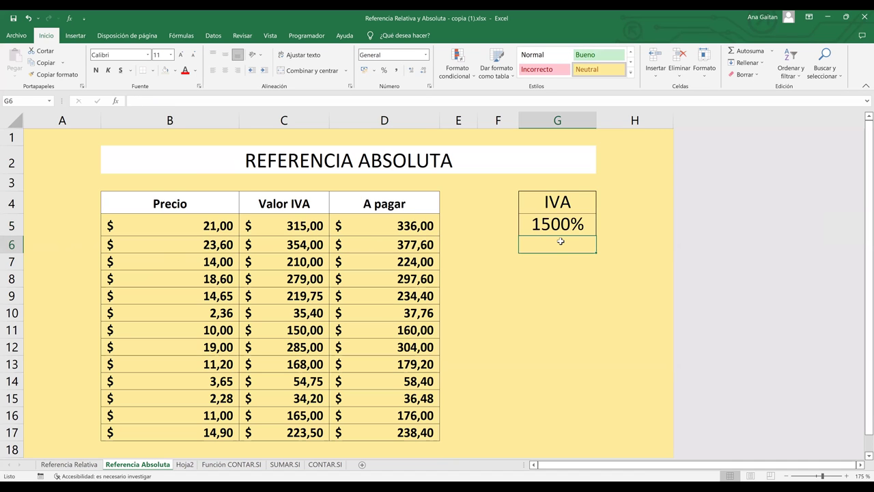
left_click(562, 223)
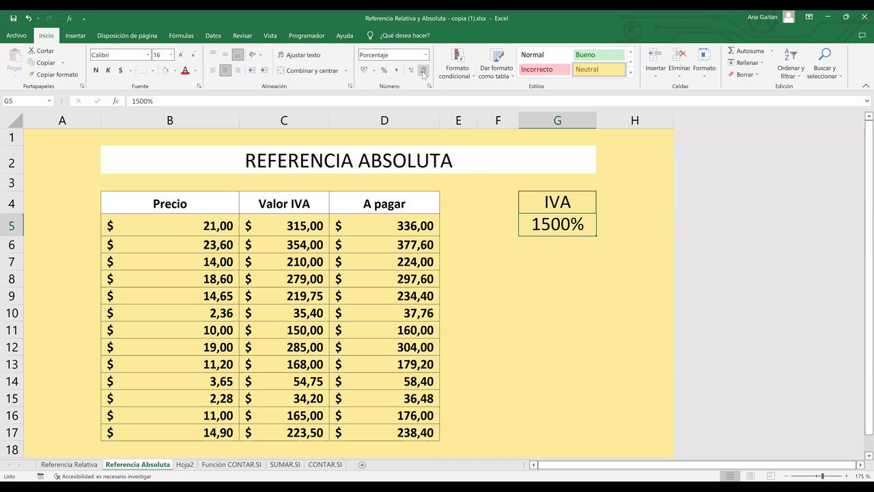
type("0,1")
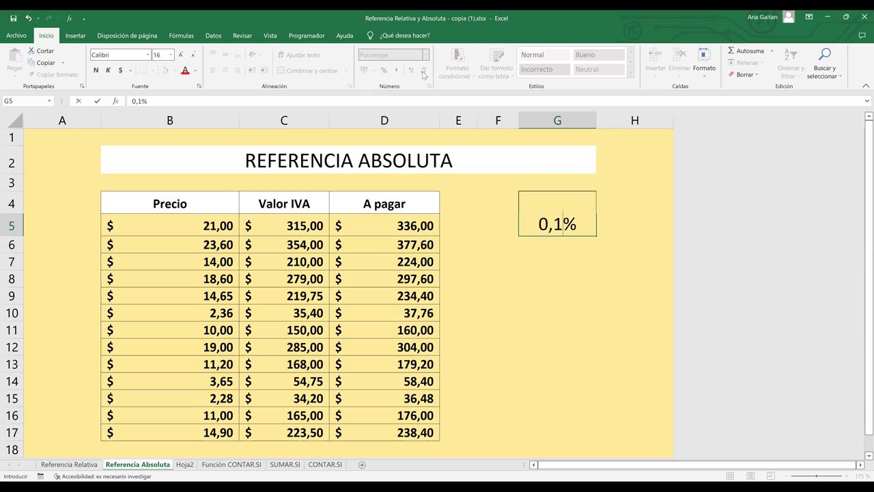
type("5")
key("Return")
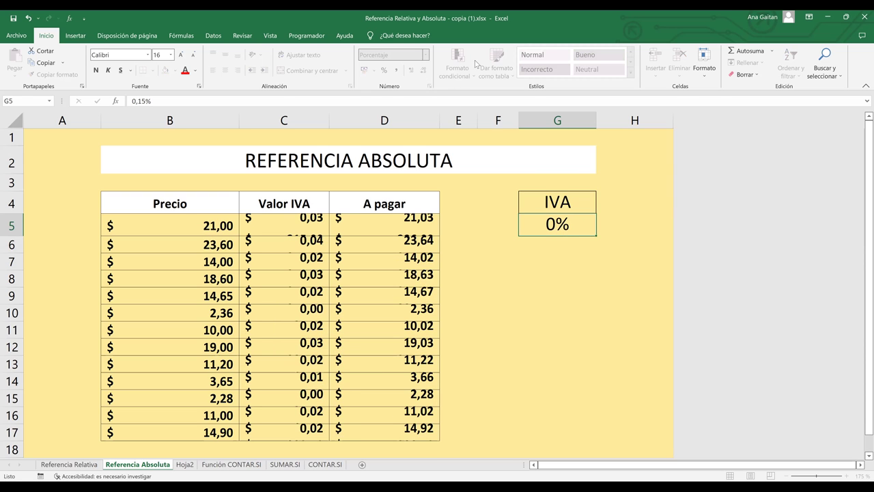
Step: Set the IVA percentage in G5 to 15% and check the Valor IVA formulas in C5 and C13
left_click(537, 222)
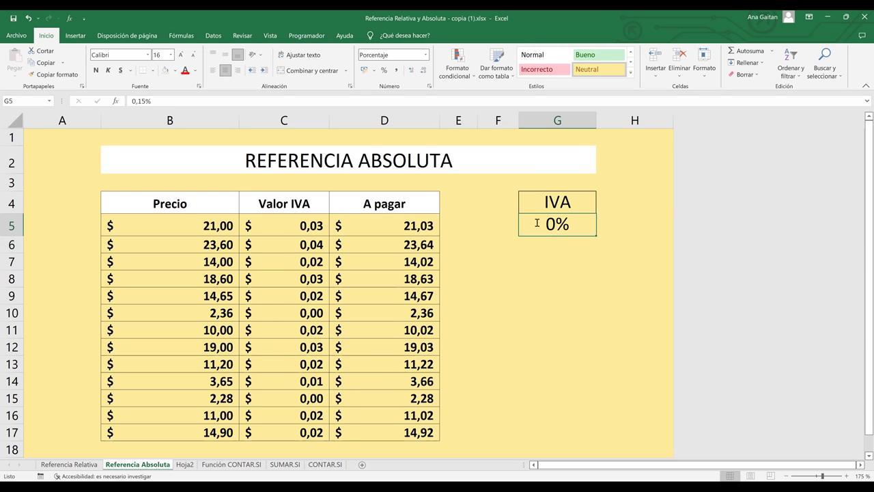
type("15")
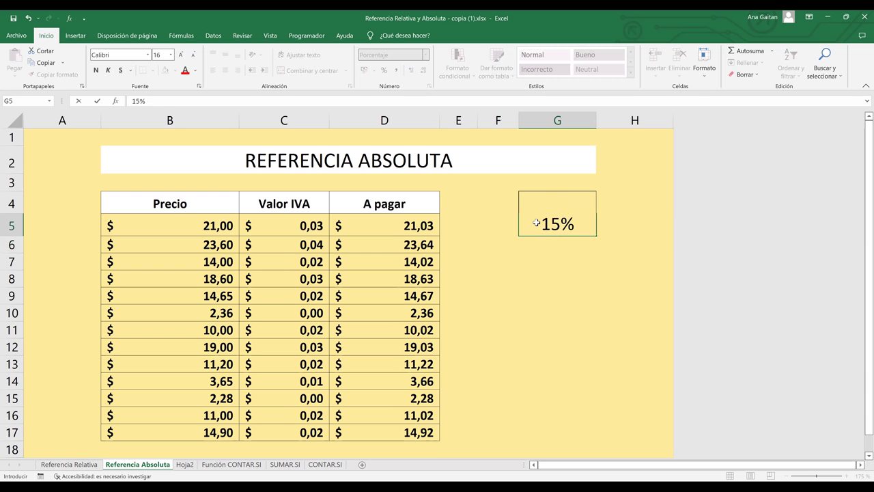
key("Return")
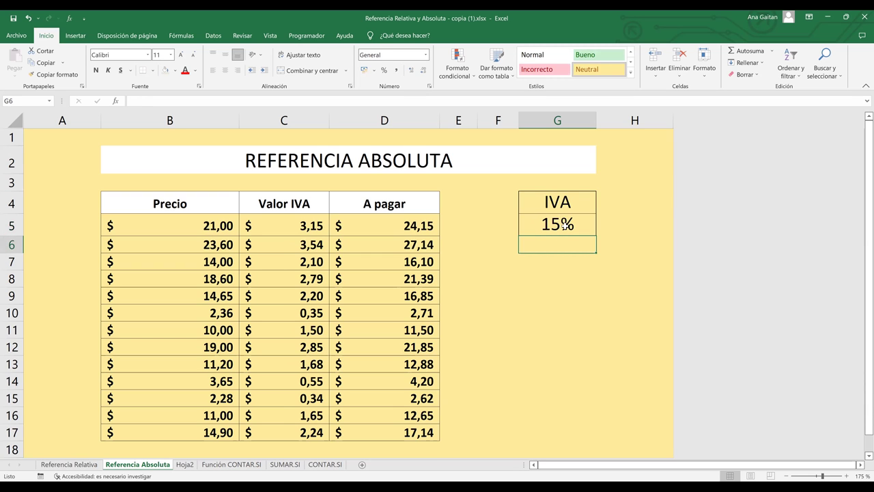
left_click(564, 225)
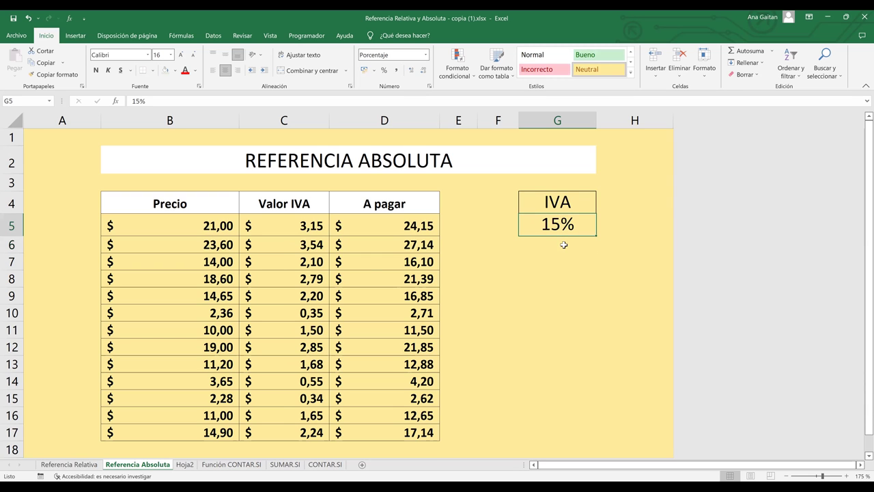
left_click(301, 228)
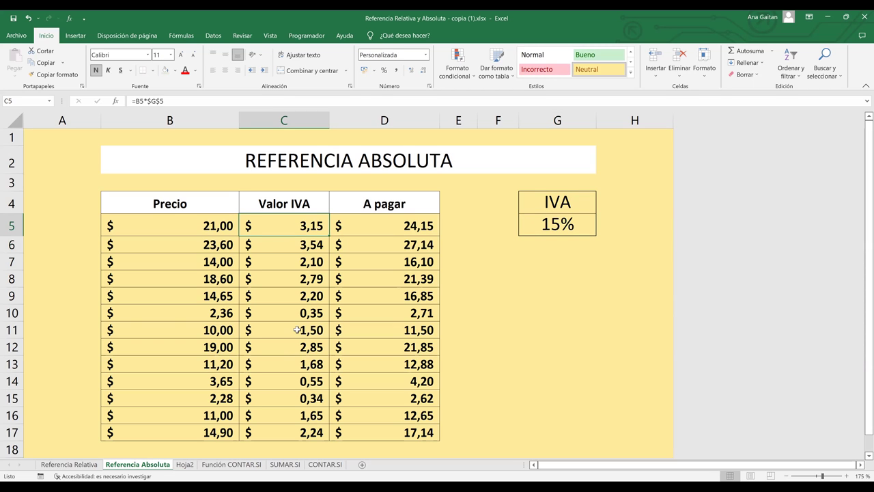
left_click(300, 364)
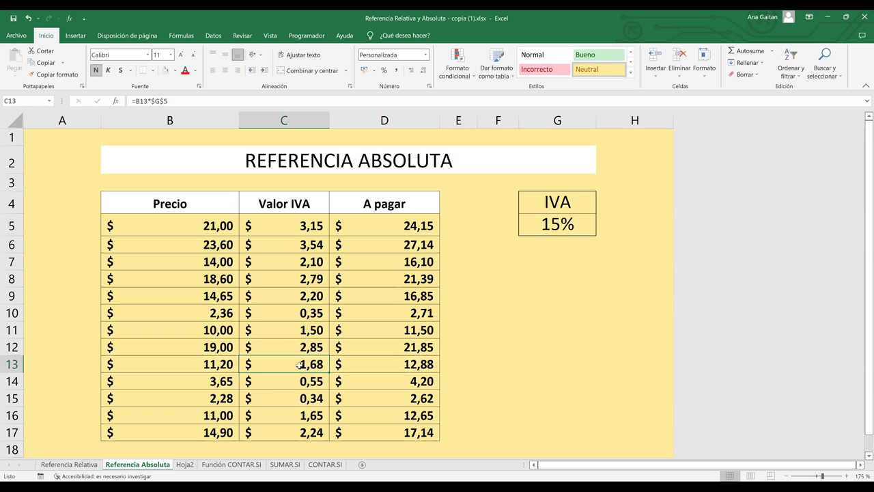
Step: Restore the IVA percentage in G5 to 13%
left_click(568, 224)
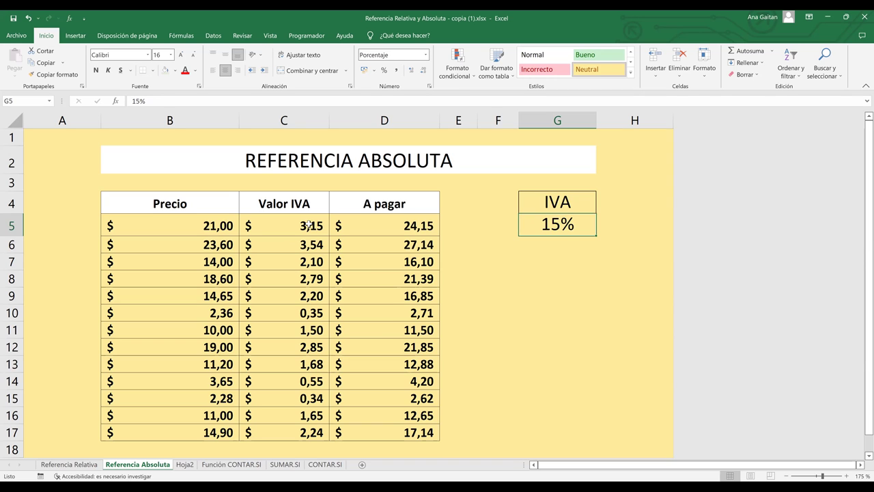
double_click(557, 226)
key("BackSpace")
type("3")
key("ctrl+Return")
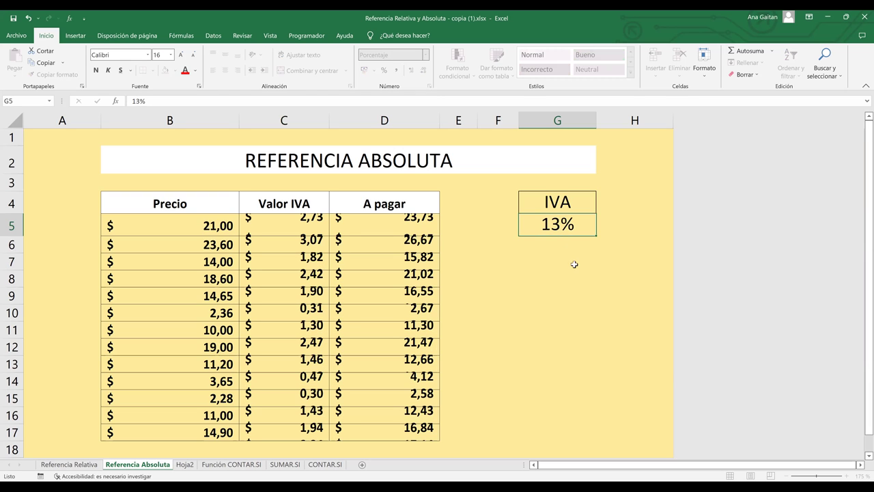
key("Down")
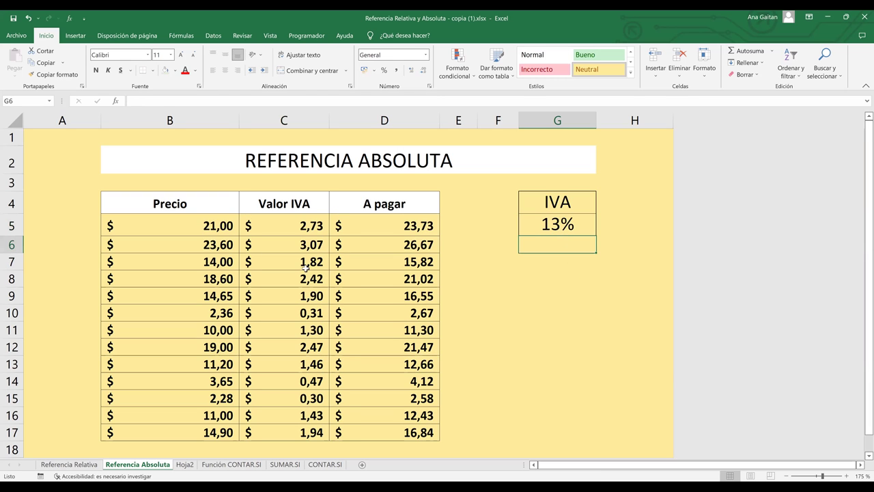
Step: Review the Valor IVA formula in C10 and the A pagar formulas in D16 and D17
left_click(304, 309)
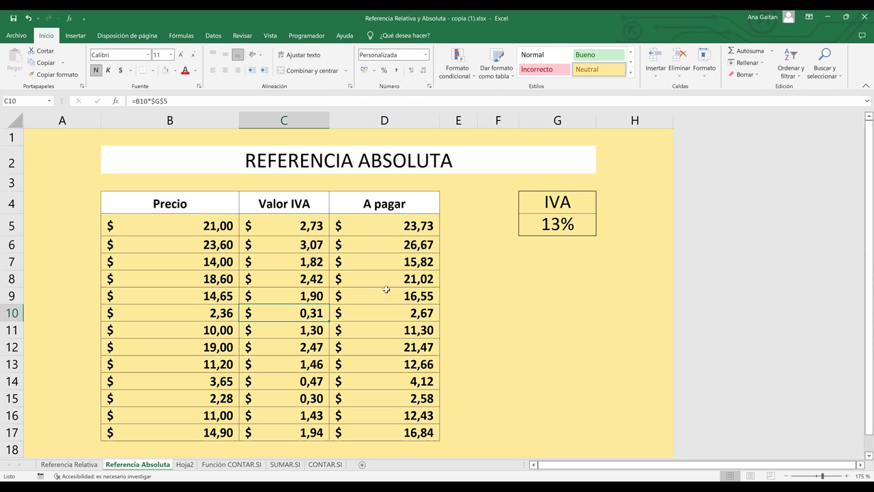
left_click(392, 418)
left_click(395, 435)
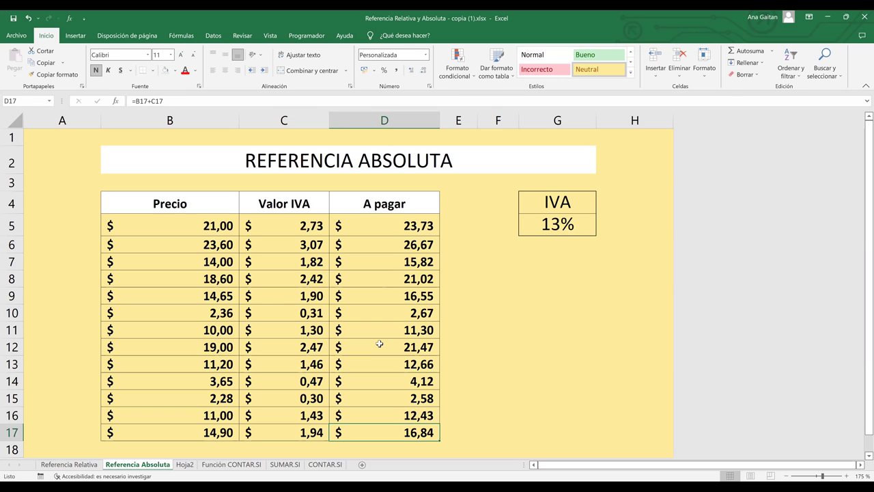
Step: Open the Hoja2 sheet and enlarge the Trimestre 1 and Trimestre 2 grades table
left_click(303, 332)
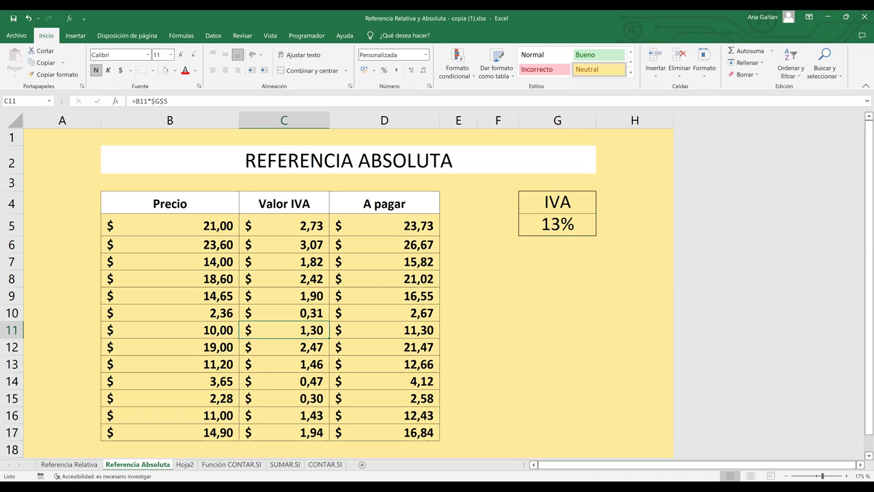
left_click(200, 358)
left_click(186, 466)
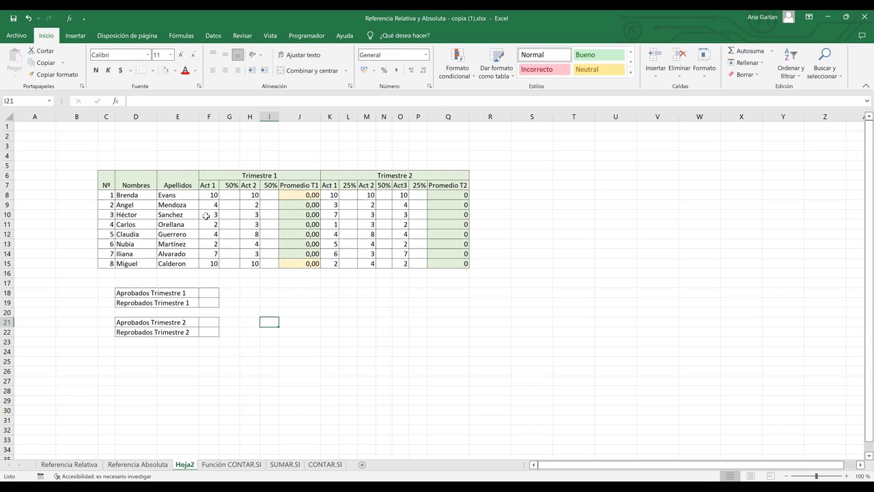
scroll(206, 216, "up", 3)
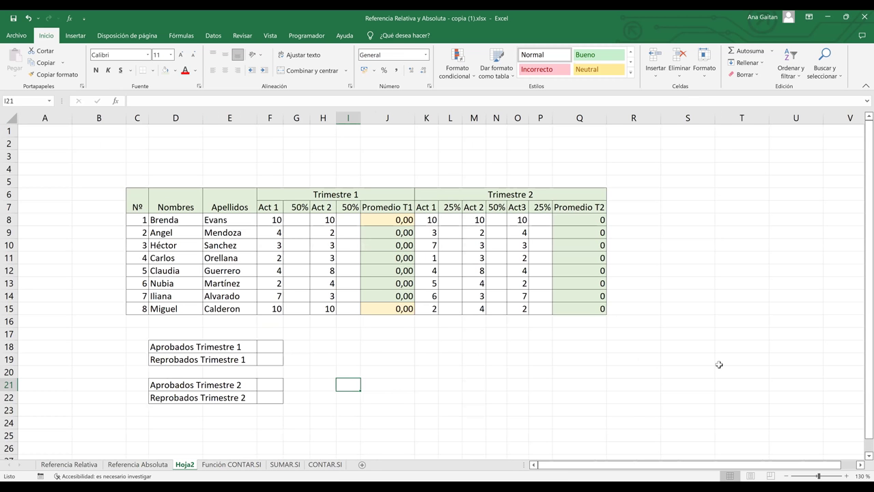
scroll(669, 381, "up", 3)
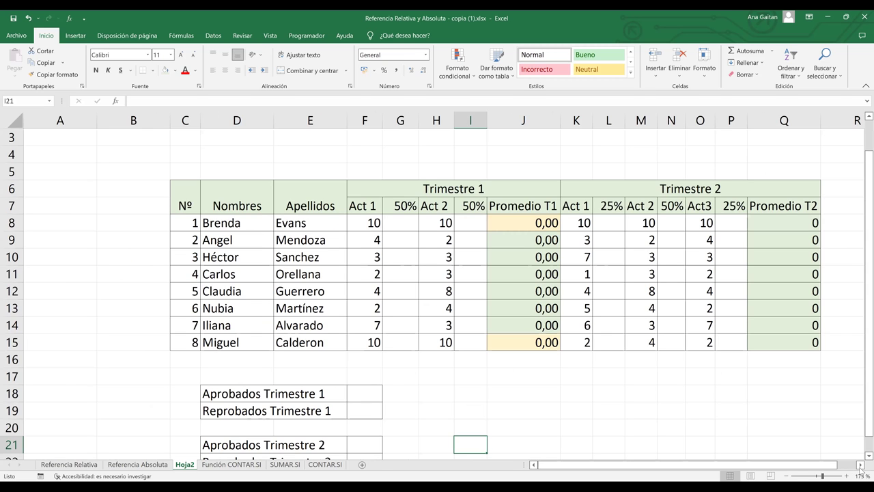
scroll(609, 384, "right", 2)
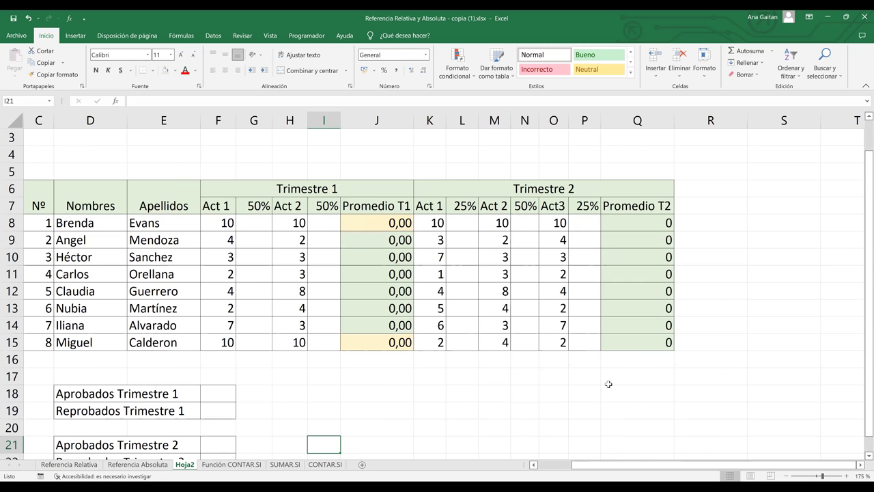
scroll(862, 348, "up", 2)
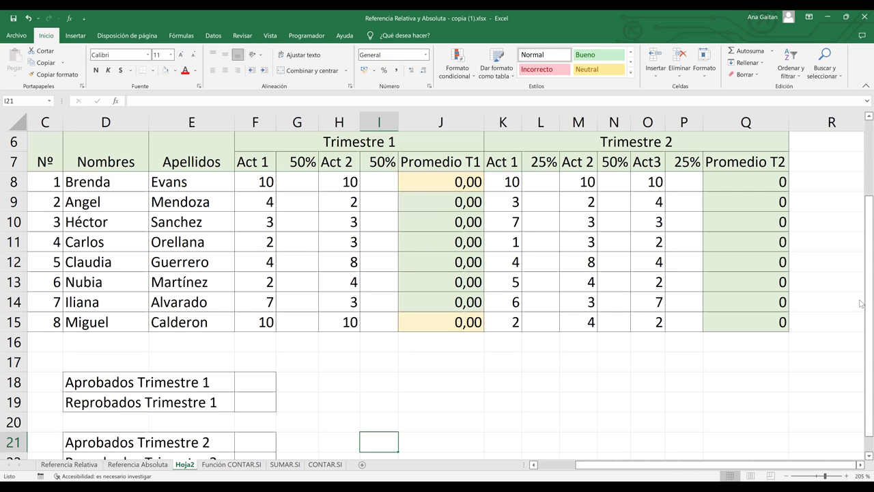
scroll(862, 320, "up", 1)
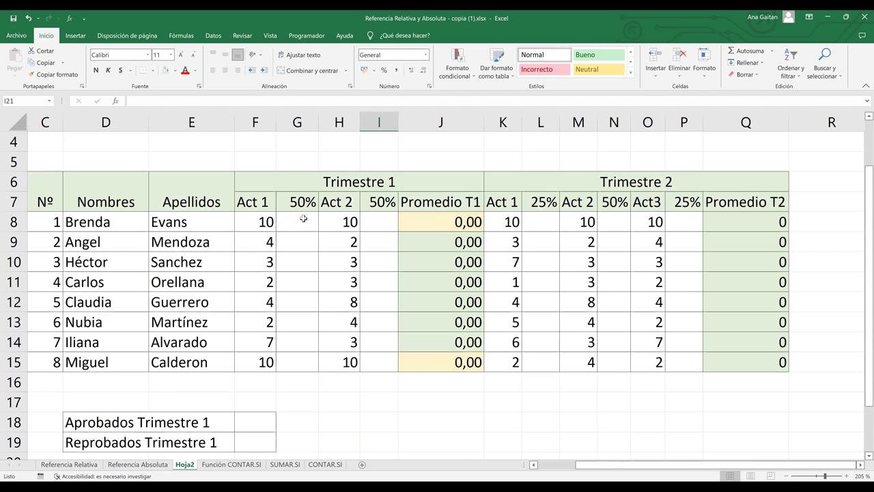
Step: Examine the activity grades and their percentage columns in row 8 for Trimestre 1 and Trimestre 2
left_click(248, 226)
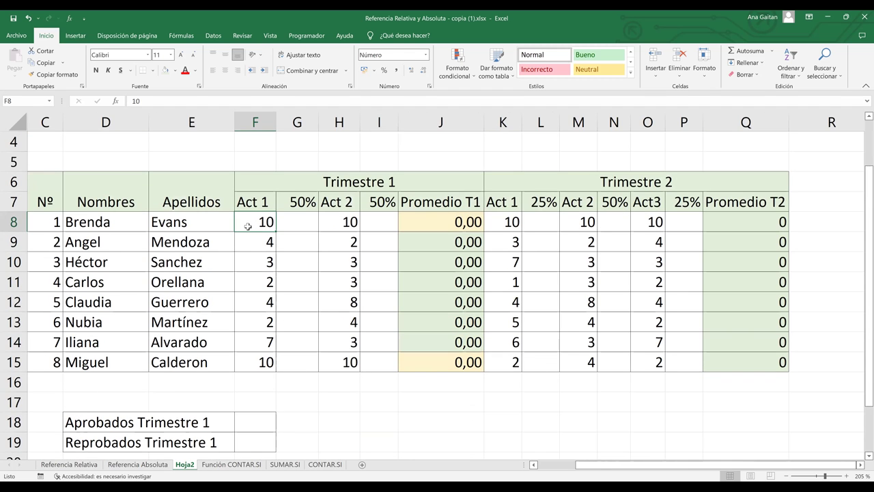
left_click(380, 222)
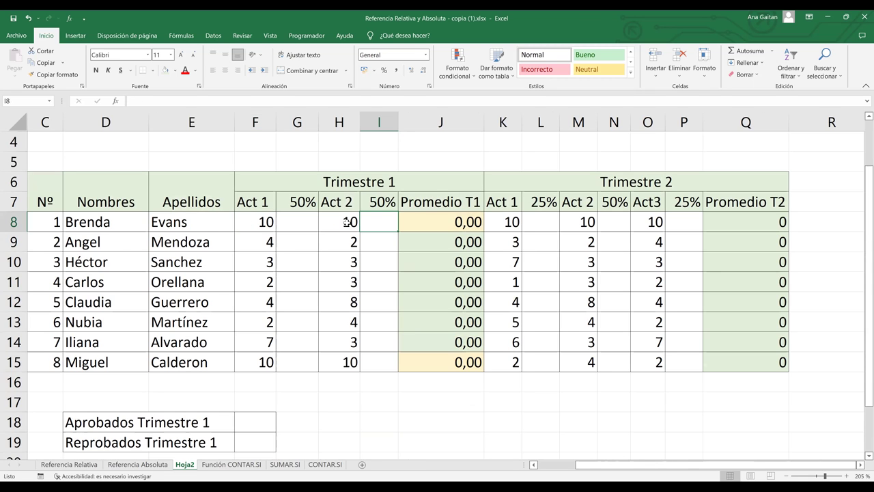
left_click(547, 226)
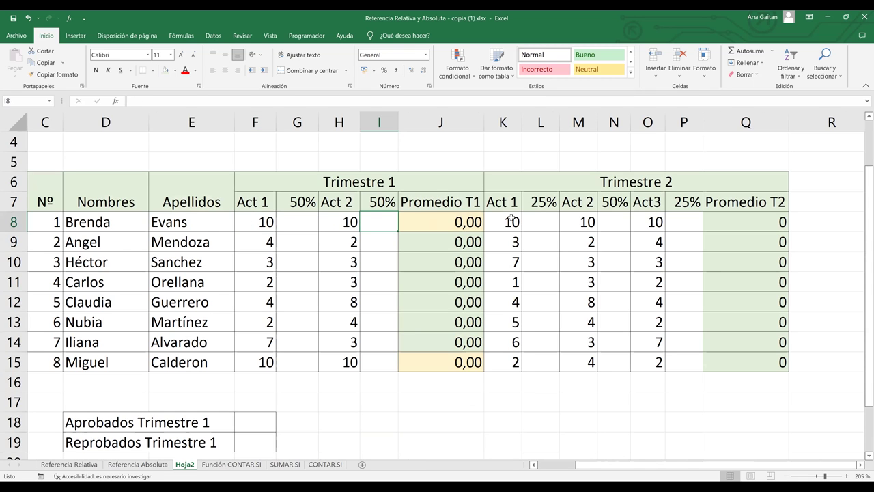
key("Left")
left_click(617, 218)
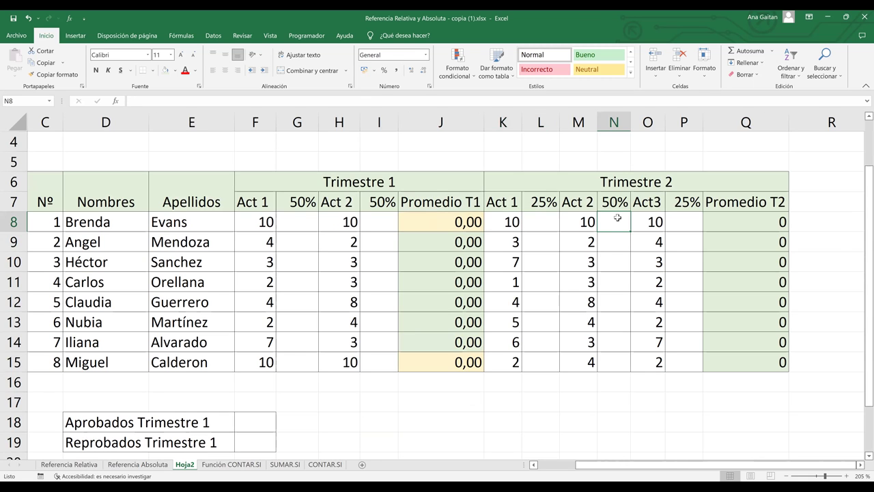
left_click(580, 222)
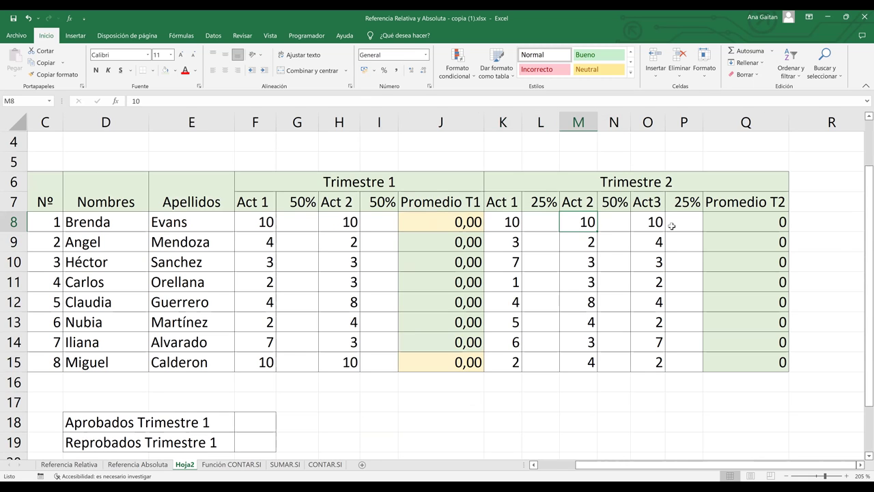
left_click(684, 226)
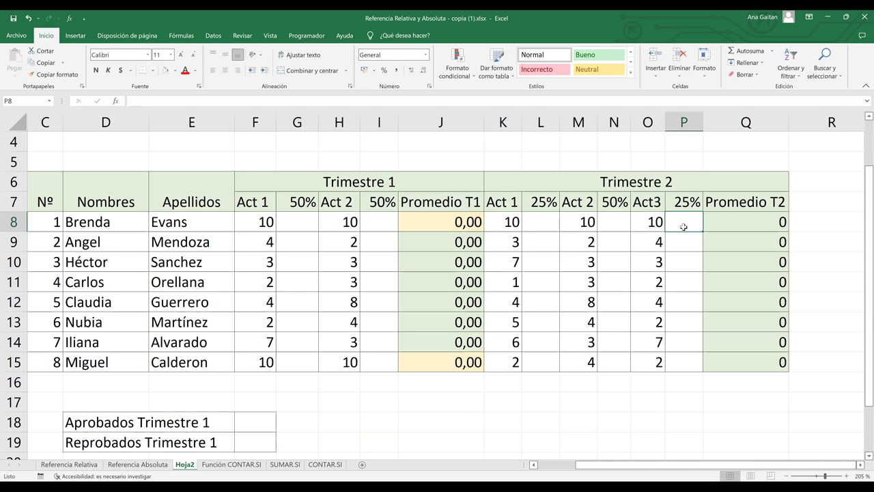
left_click(652, 223)
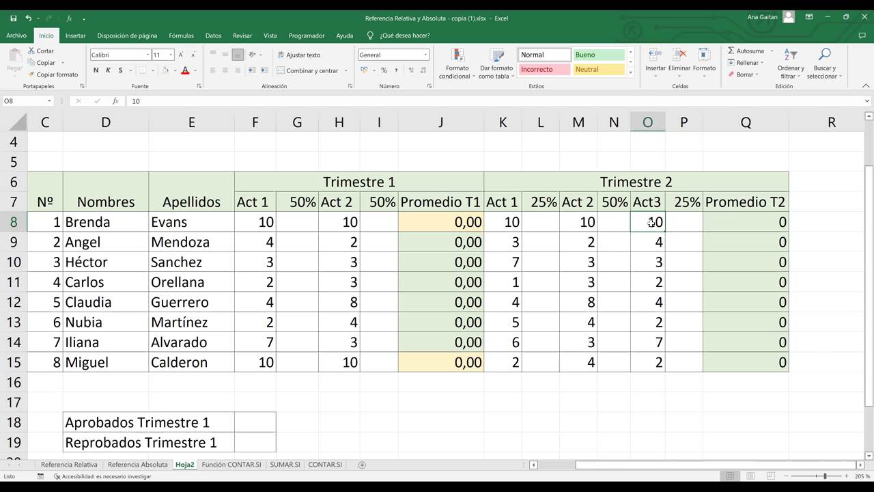
Step: Examine the Aprobados and Reprobados result cells for both trimesters in F18:F19 and F21:F22
left_click(241, 420)
key("Down")
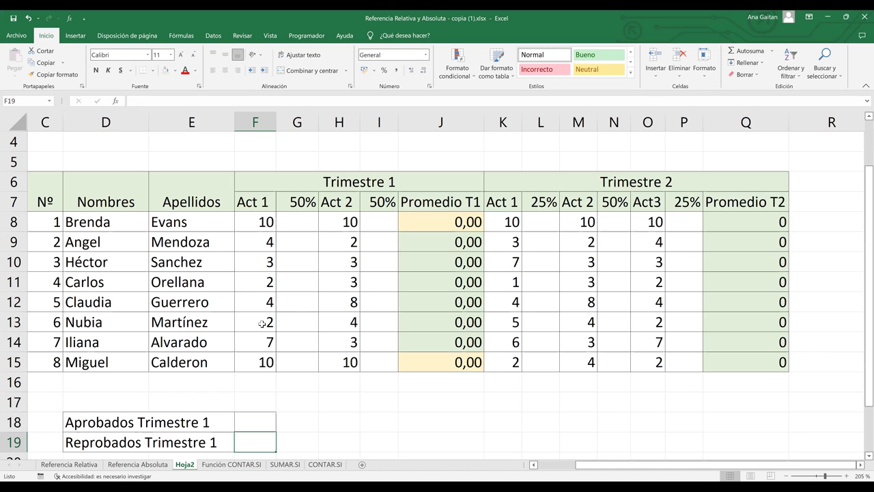
scroll(265, 337, "down", 2)
key("Up")
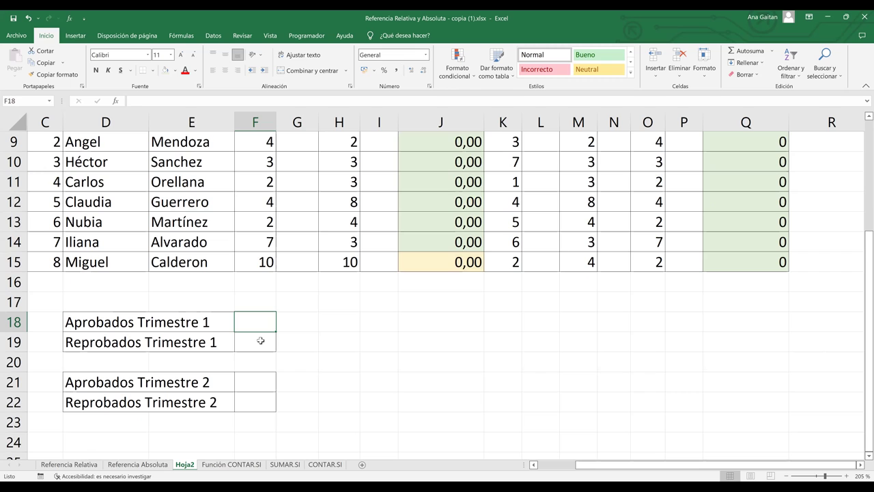
key("Down")
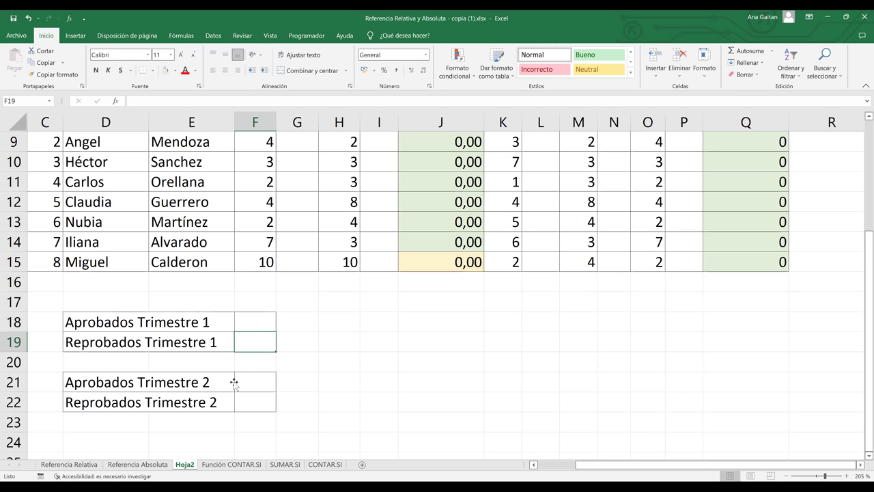
key("Down")
key("Down")
key("Left")
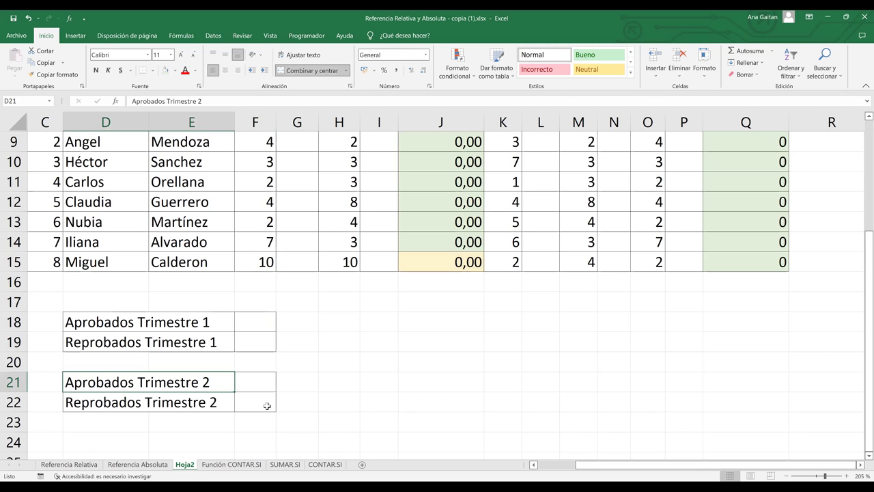
key("Down")
key("Right")
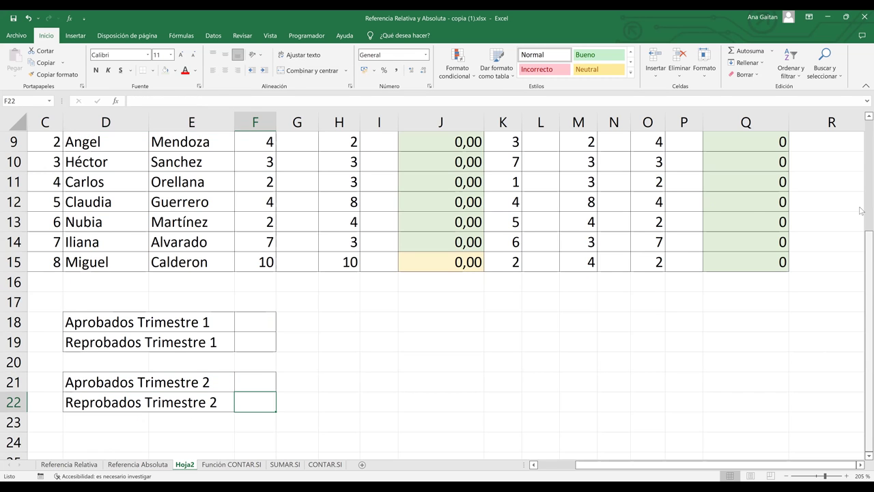
Step: Select the Trimestre 1 block F6:J15 and the Trimestre 2 block K6:Q15 to compare their columns
scroll(416, 211, "up", 2)
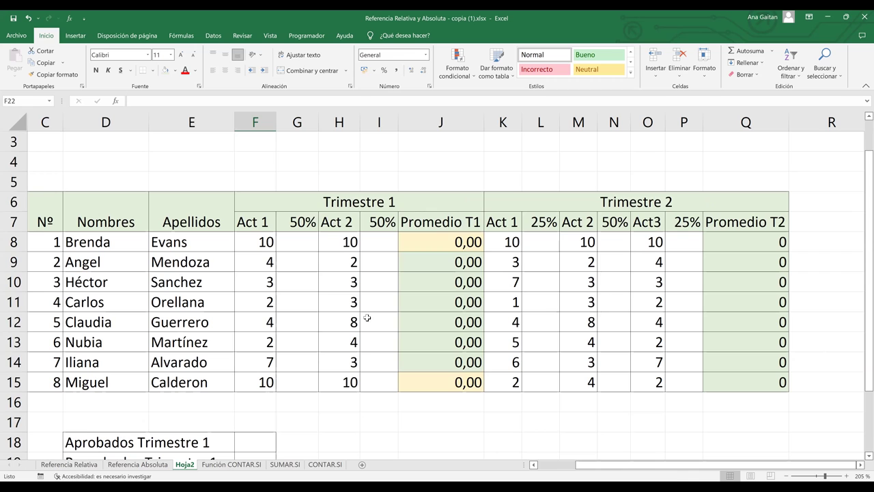
key("ctrl+Up")
key("ctrl+Up")
key("shift+Down")
key("shift+Down")
key("shift+Down")
key("shift+Down")
key("shift+Down")
key("shift+Down")
key("shift+Down")
left_click_drag(370, 380, 369, 381)
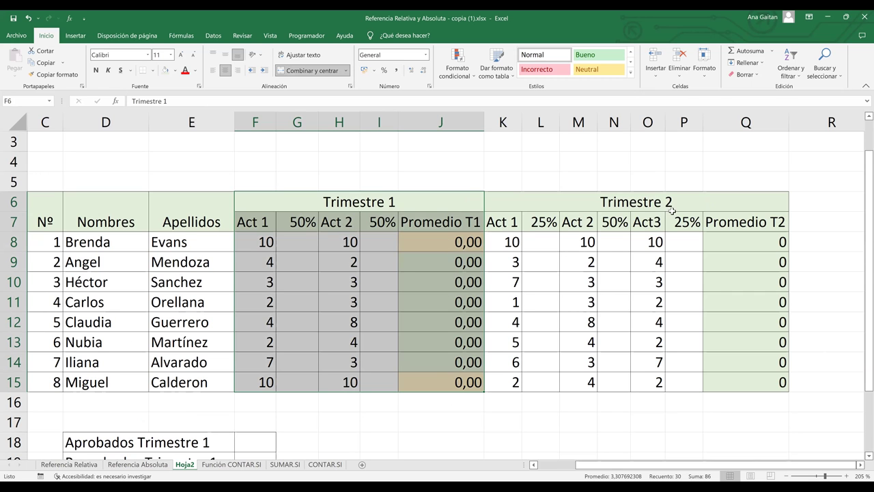
left_click_drag(585, 202, 587, 382)
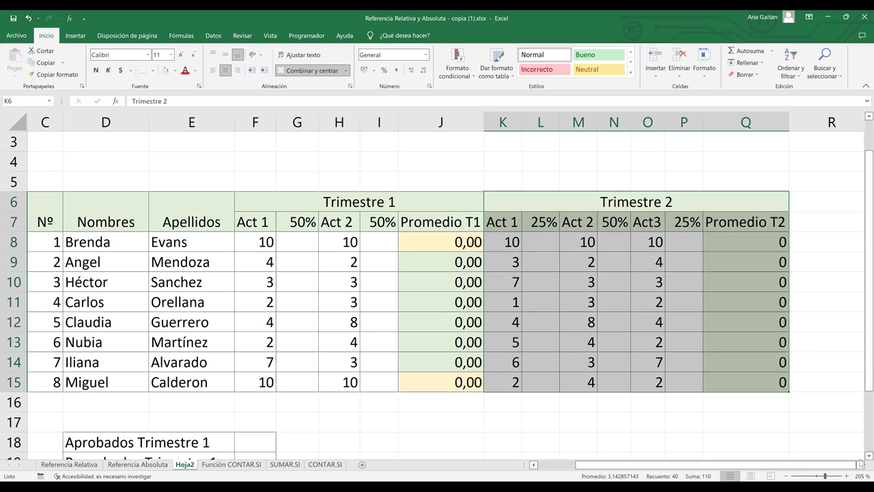
Step: Review the Aprobados Trimestre 1 and Reprobados Trimestre 1 result cells in F18 and F19
scroll(254, 363, "down", 2)
left_click(248, 366)
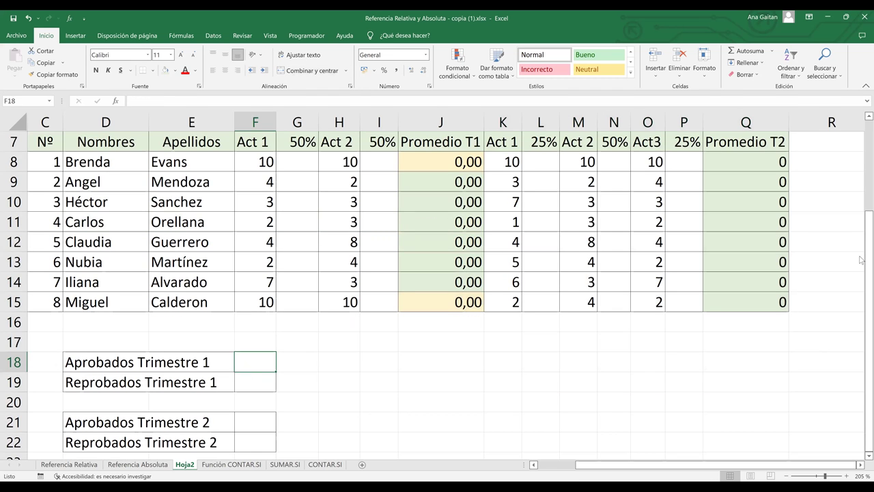
key("Down")
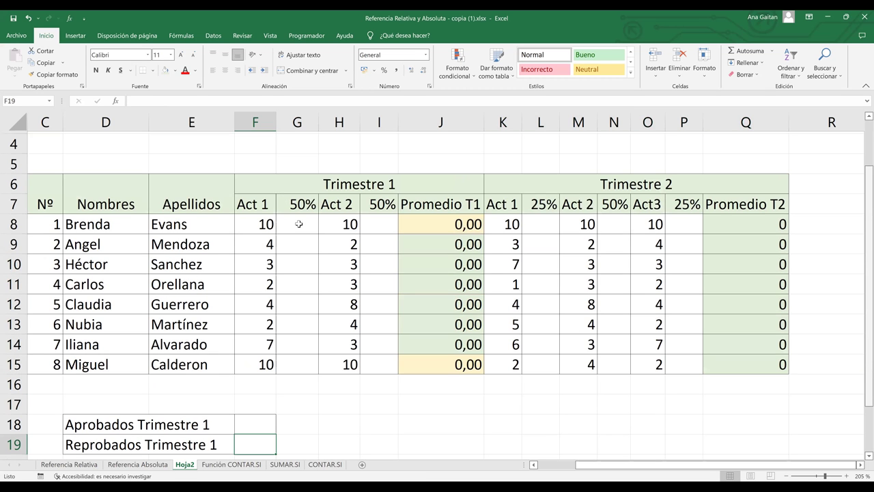
Step: Calculate the 50% of Act 1 in G8 with the formula =10*0,50
left_click(299, 224)
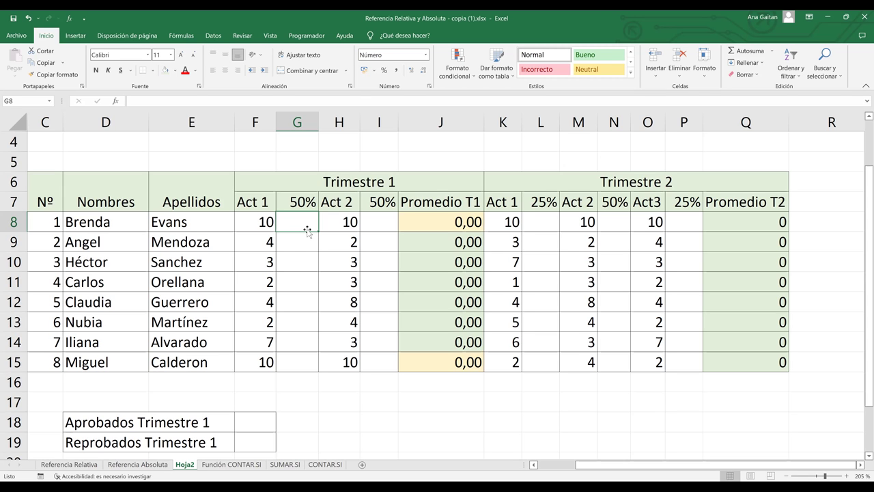
type("=")
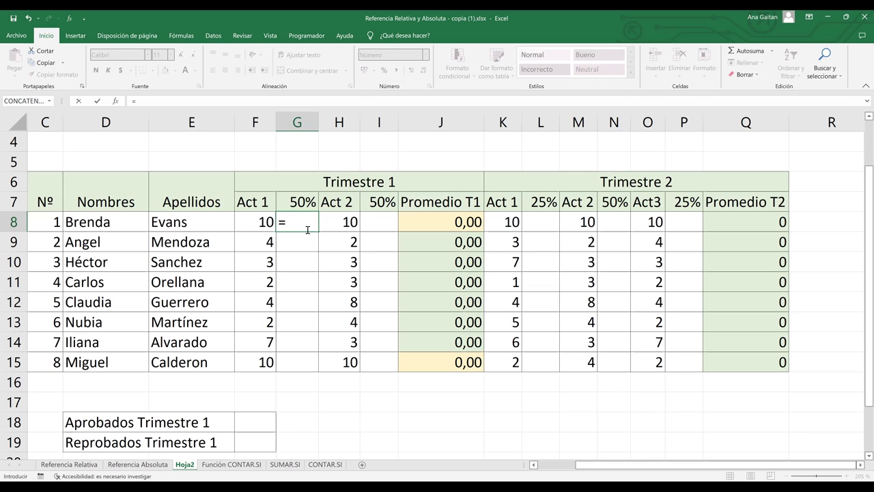
type("10*")
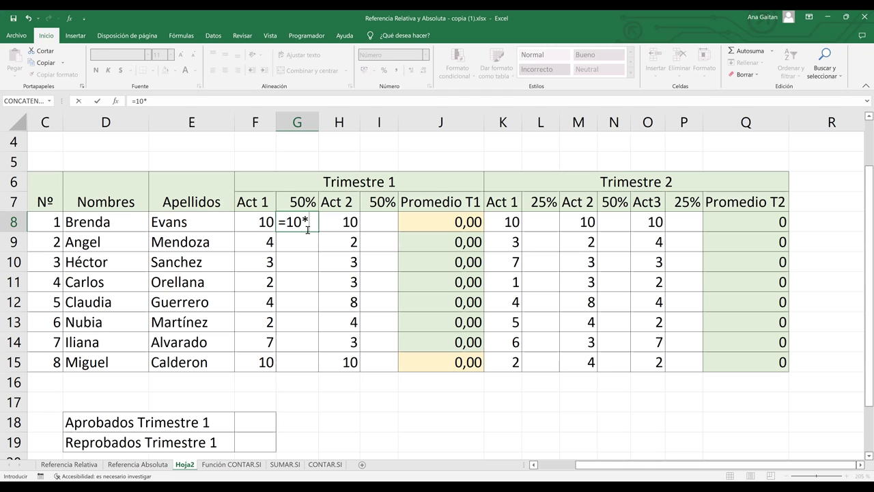
type("0,50")
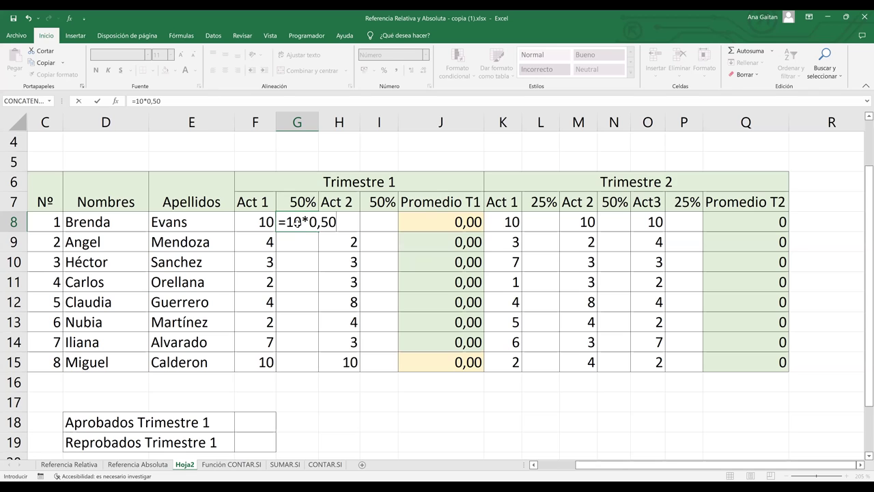
key("ctrl+Return")
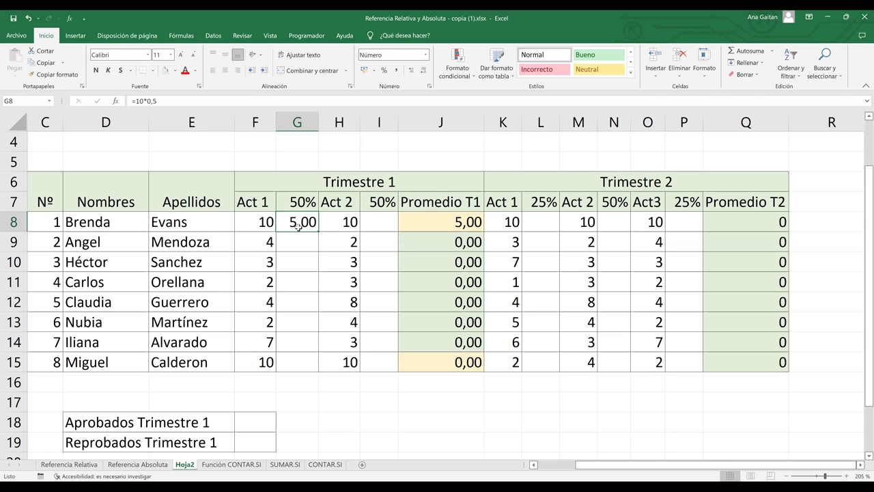
Step: Set the Act 1 grade in F8 to 5 and check the 50% formula in G8
left_click(261, 222)
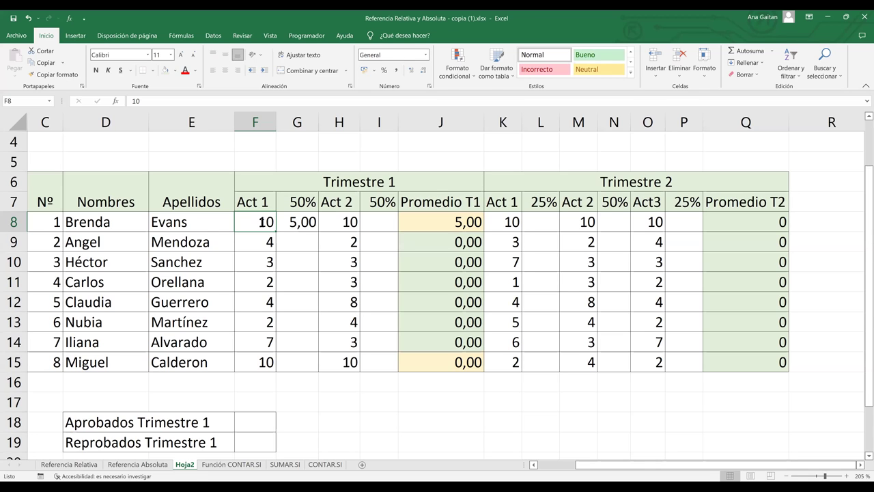
left_click(296, 226)
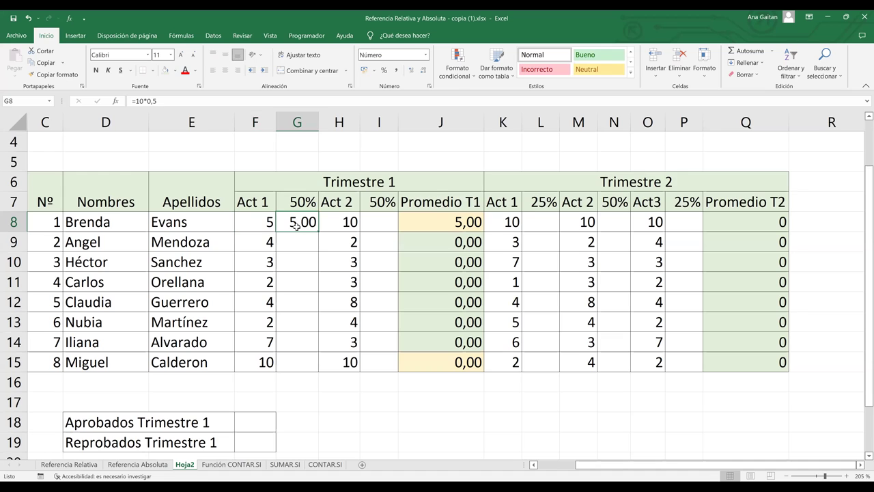
Step: Remove the fixed value 10 from the 50% formula in G8, keeping the multiplication by 0,5
double_click(296, 227)
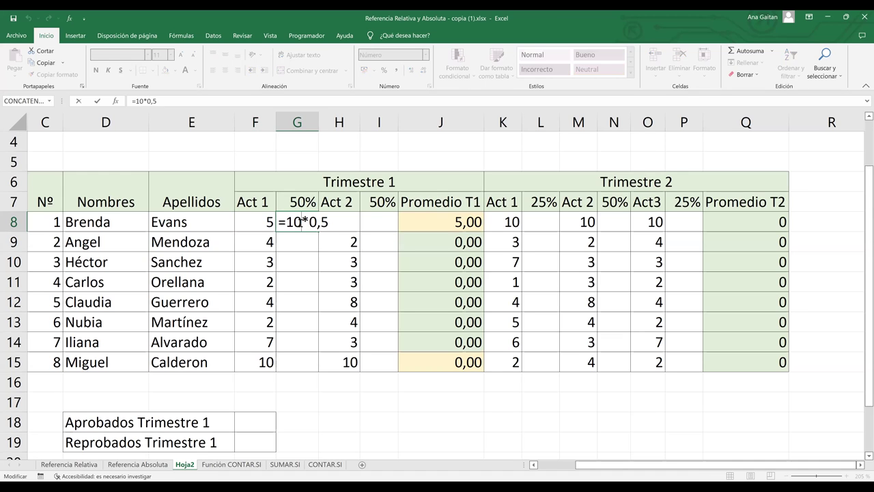
key("BackSpace")
key("BackSpace")
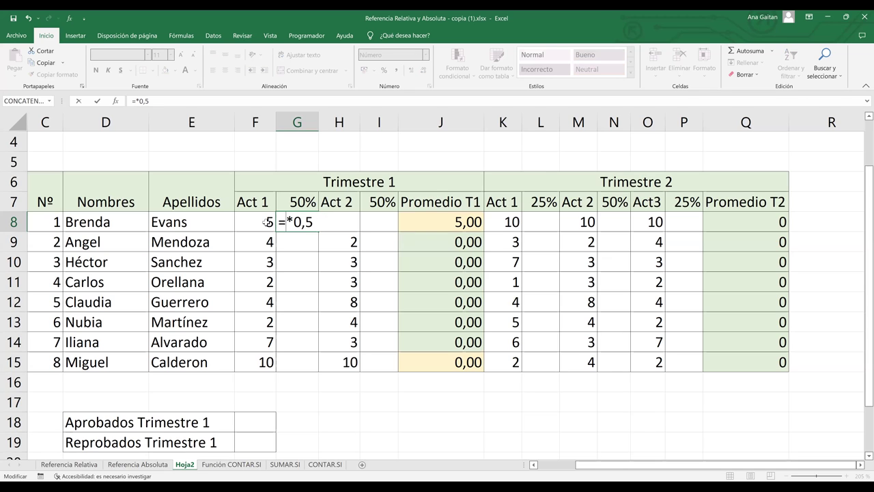
Step: Complete the Act 1 formula in G8 with a reference to F8, so it is =F8*0,5
left_click(267, 222)
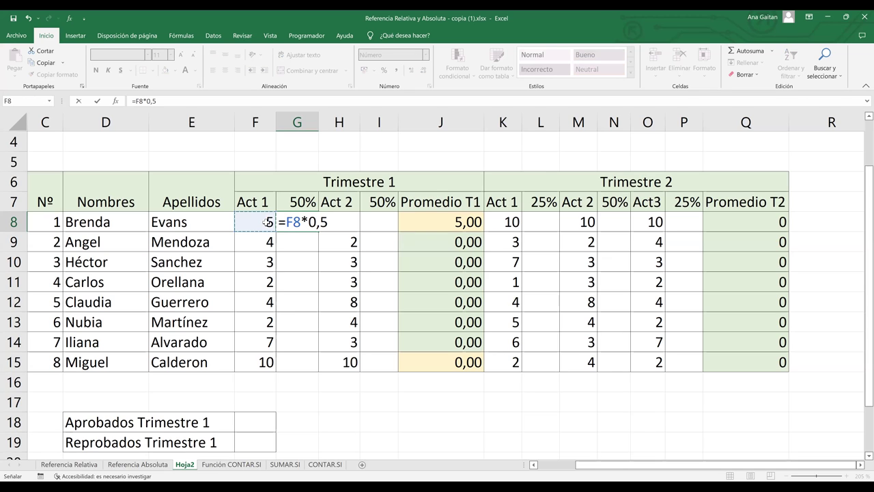
double_click(304, 221)
key("Return")
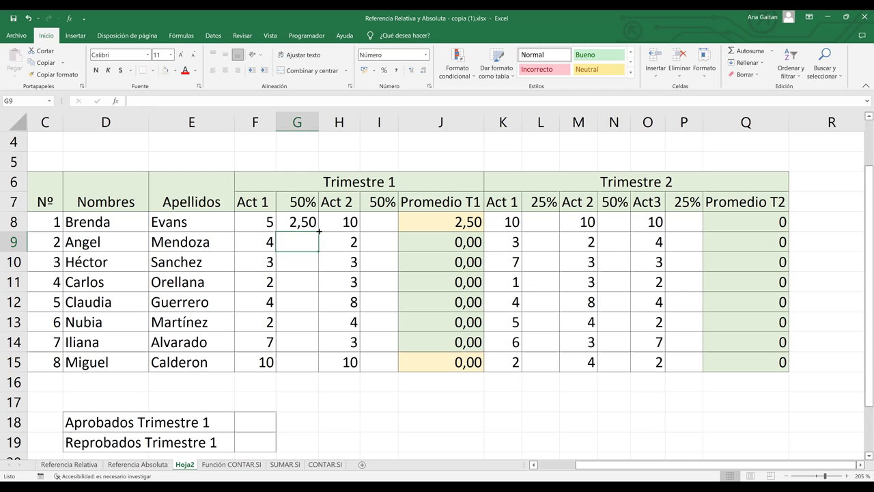
Step: Fill the G8 formula down to G15 and check the formula in the last row
left_click(319, 231)
left_click_drag(319, 233, 303, 363)
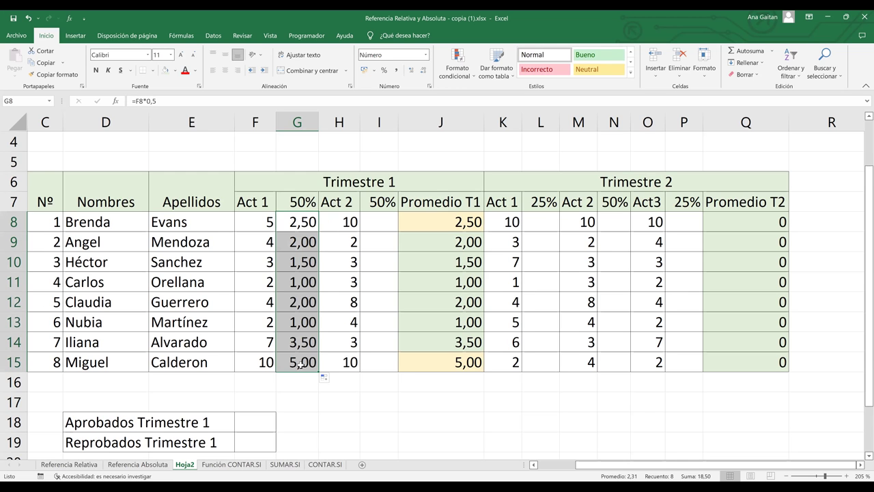
double_click(300, 364)
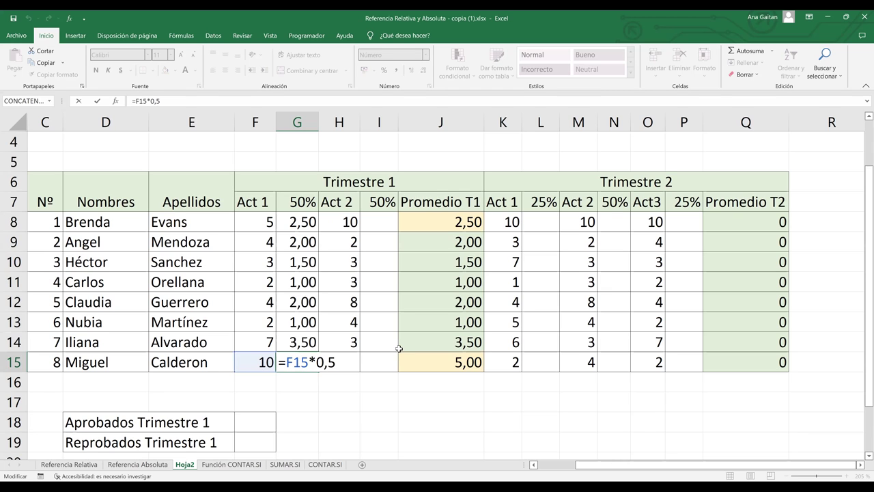
key("Return")
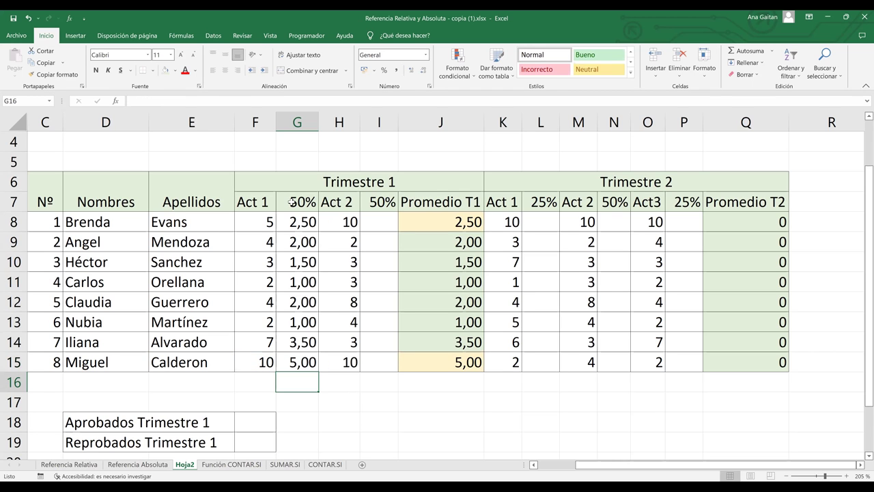
Step: Set the Act 1 percentage in G7 to 80% and check the formula in G11
left_click(292, 203)
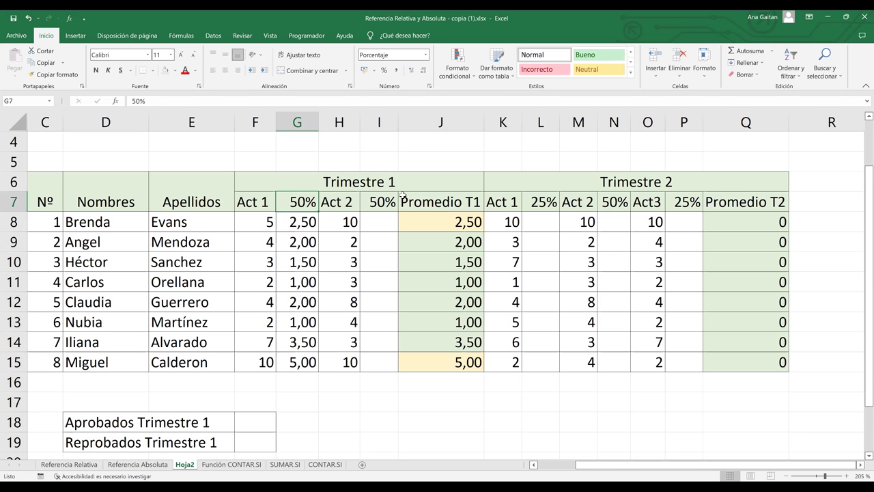
key("BackSpace")
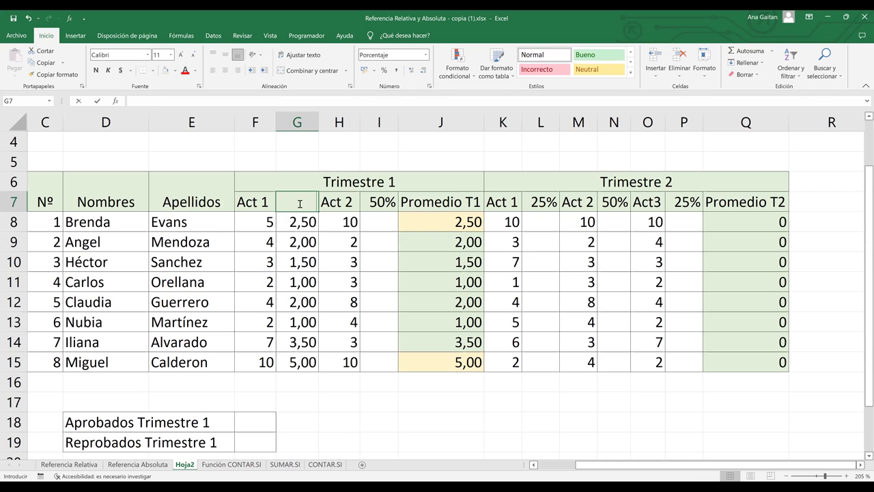
type("80%")
key("Return")
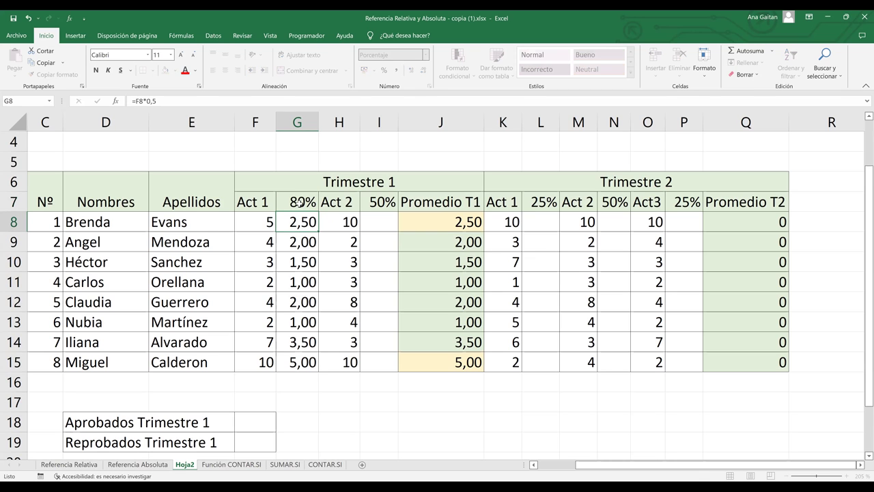
left_click(306, 278)
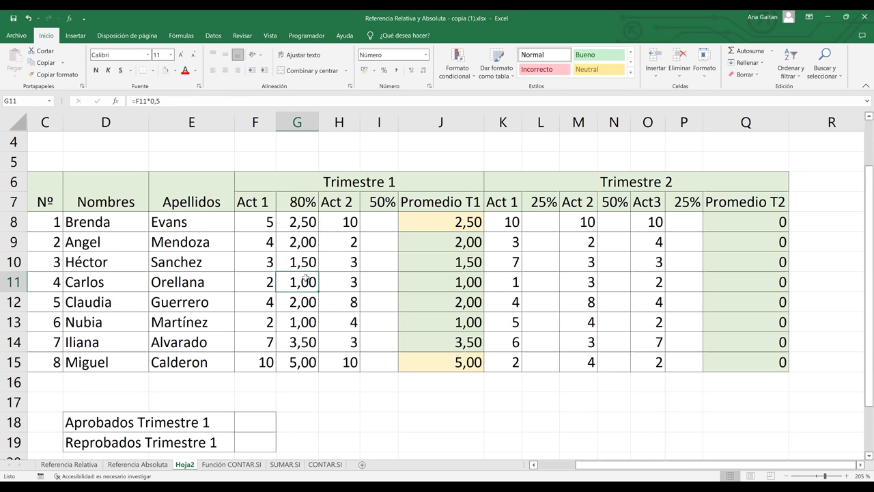
Step: Replace the fixed 0,5 in the G8 formula with an absolute reference to G7, making it =F8*$G$7
left_click(303, 220)
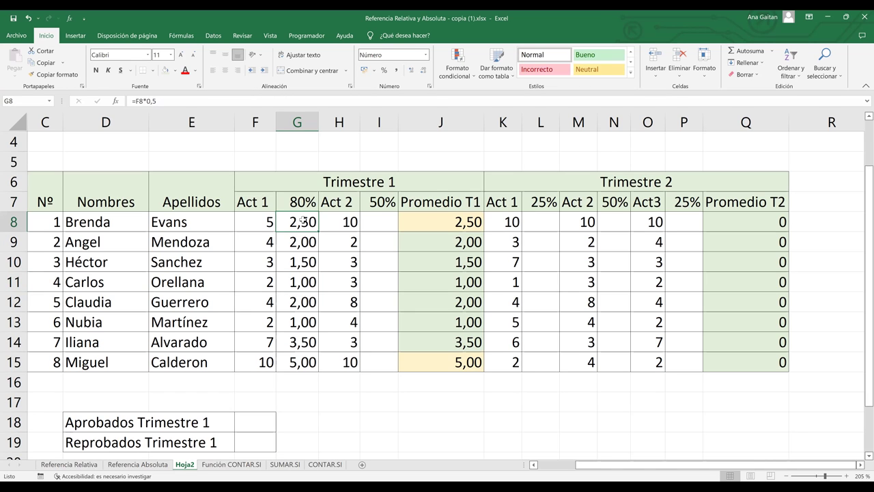
double_click(303, 220)
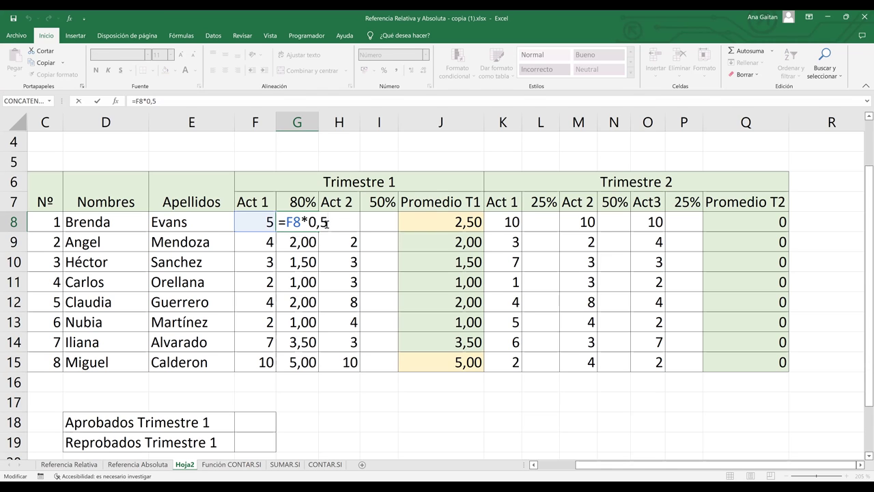
key("BackSpace")
key("BackSpace")
key("BackSpace")
left_click(301, 202)
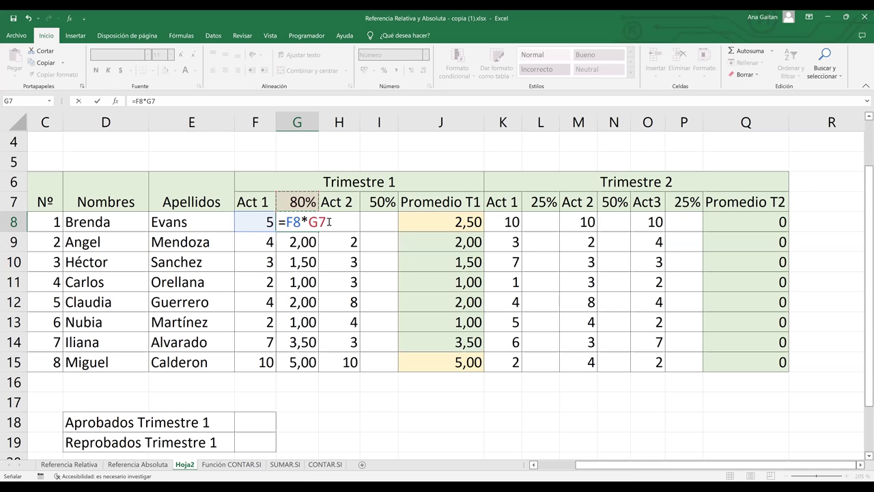
key("F4")
key("Return")
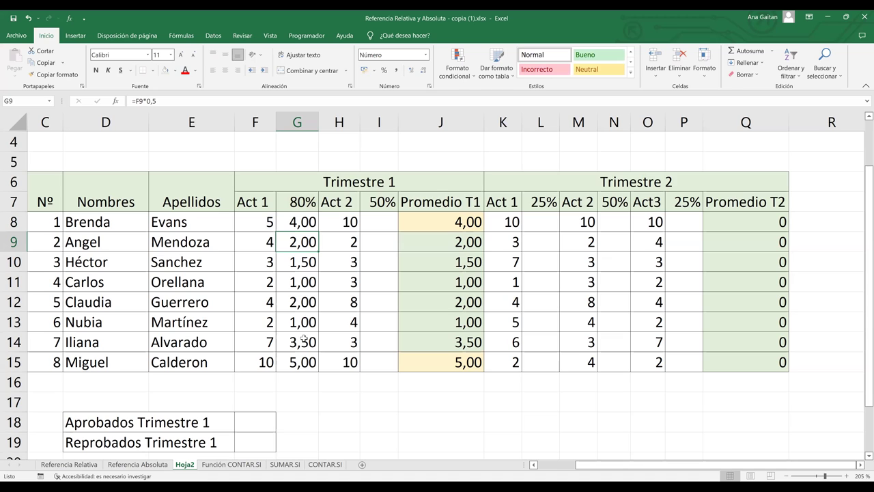
Step: Check the Act 1 formulas below G8 and fill the G8 formula down through G15
key("Down")
key("Down")
key("Down")
key("Down")
key("Down")
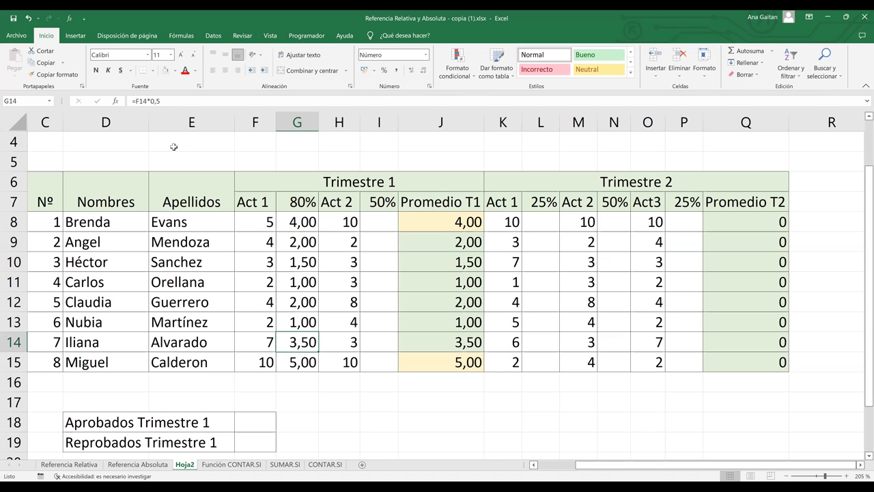
key("F2")
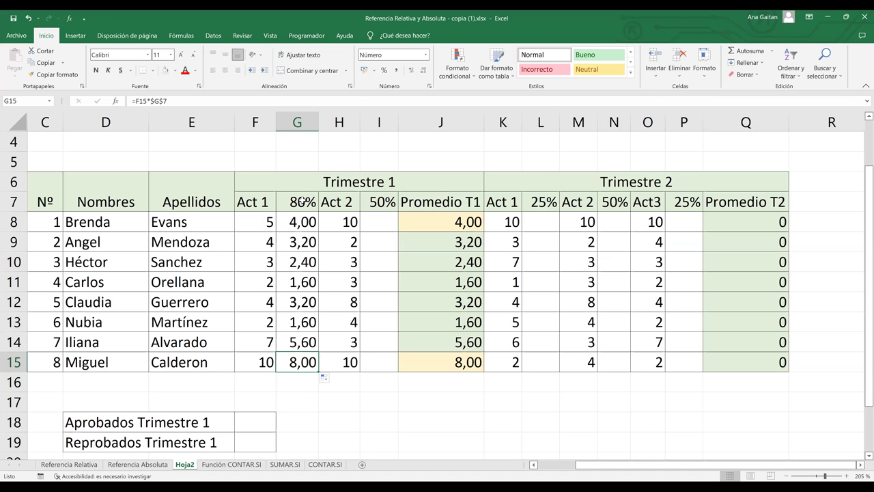
Step: Set the Act 1 percentage in G7 to 40%
left_click(302, 202)
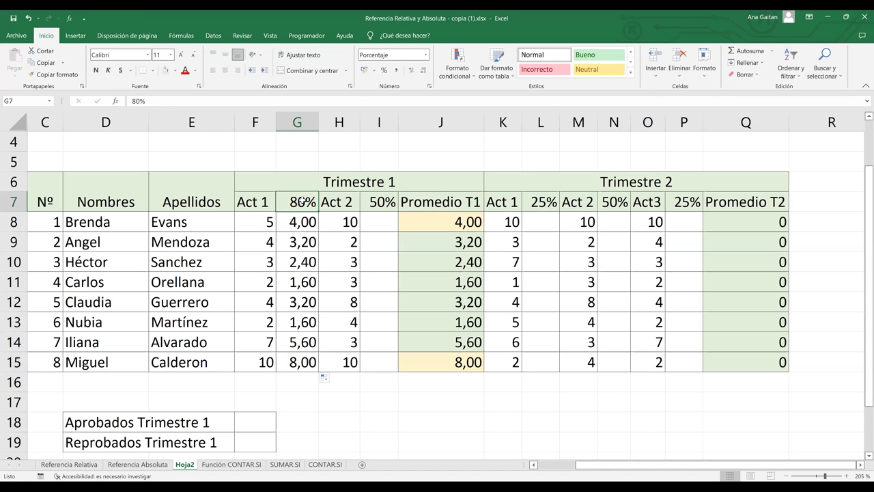
key("BackSpace")
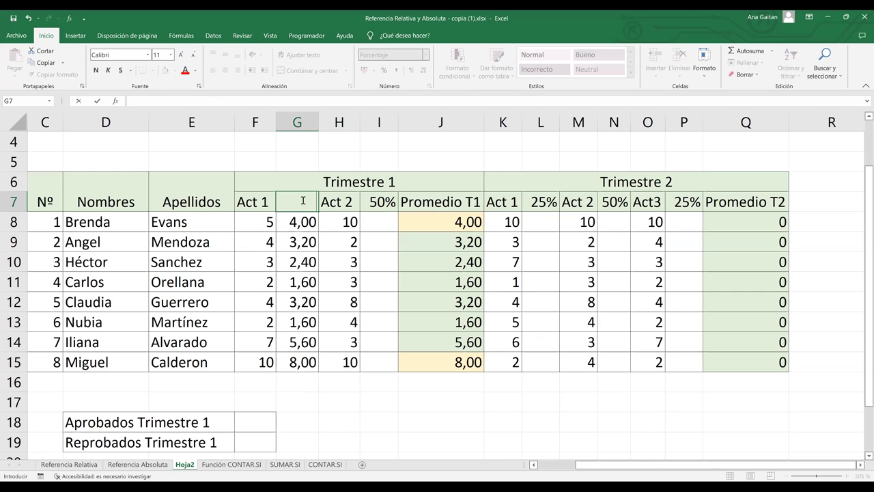
type("40")
key("Return")
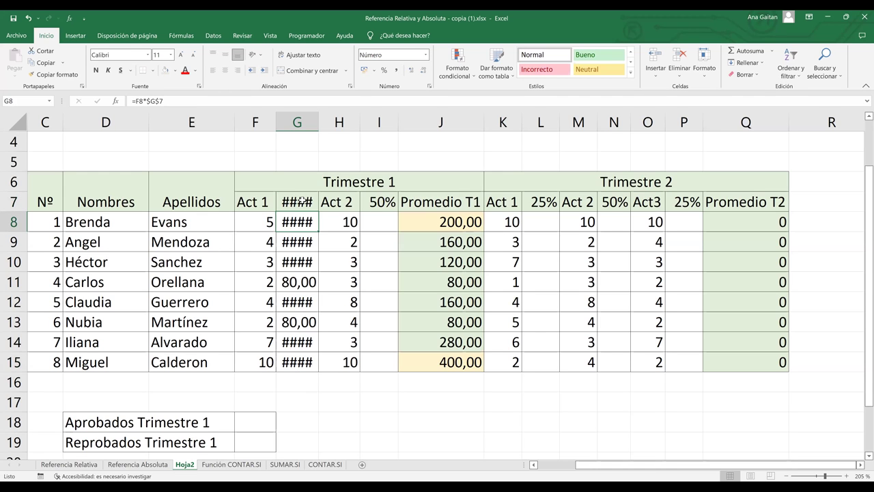
left_click(301, 201)
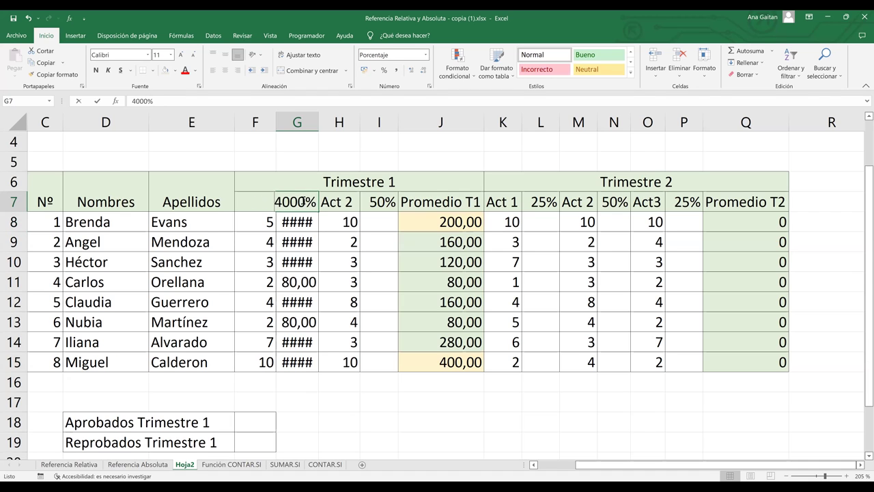
key("ctrl+z")
left_click(326, 318)
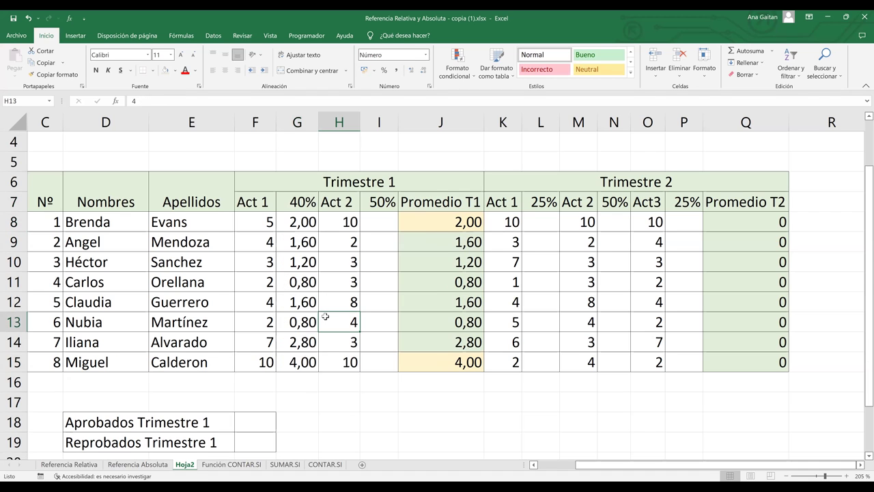
Step: Examine the formulas in G8:G15 to compare the relative column F references with the absolute reference $G$7
left_click(301, 282)
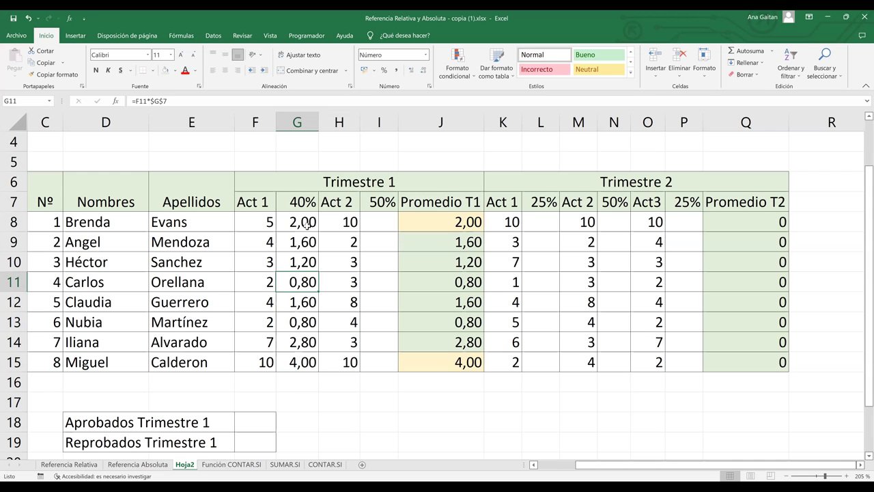
key("Up")
key("Up")
key("Up")
key("Down")
key("Down")
key("Down")
key("Down")
key("Down")
key("Down")
key("Down")
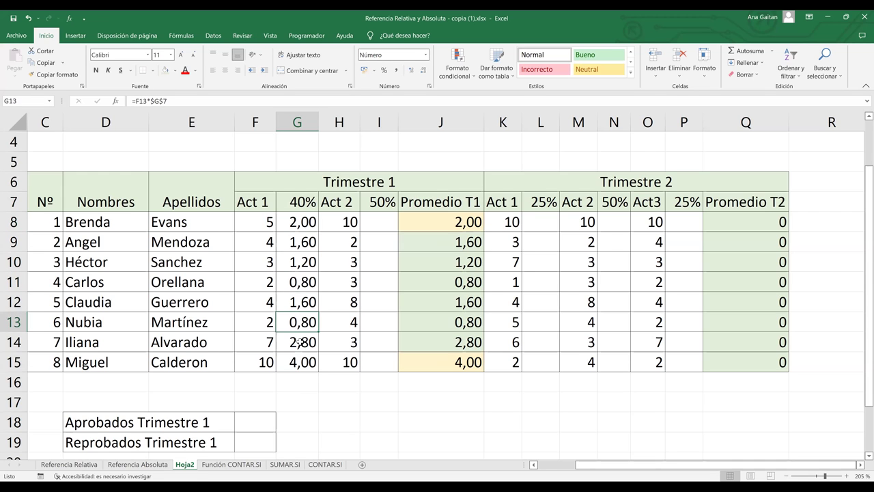
left_click(309, 266)
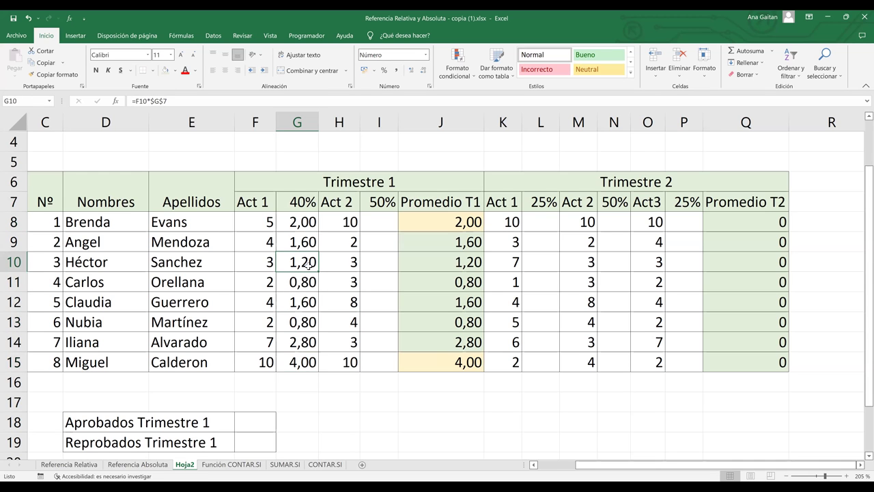
left_click(301, 366)
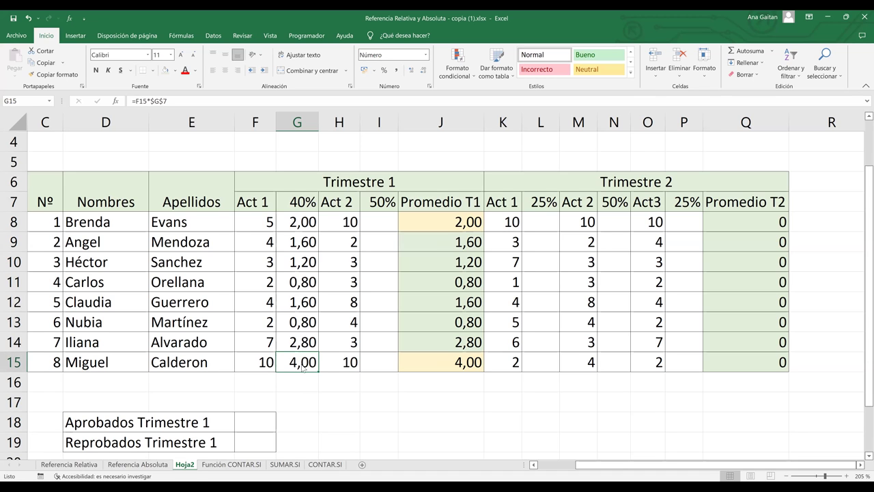
double_click(300, 366)
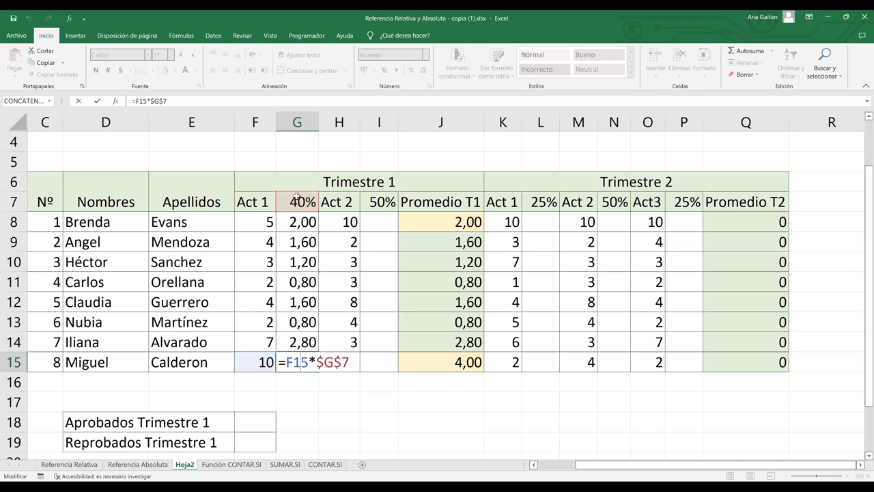
key("Return")
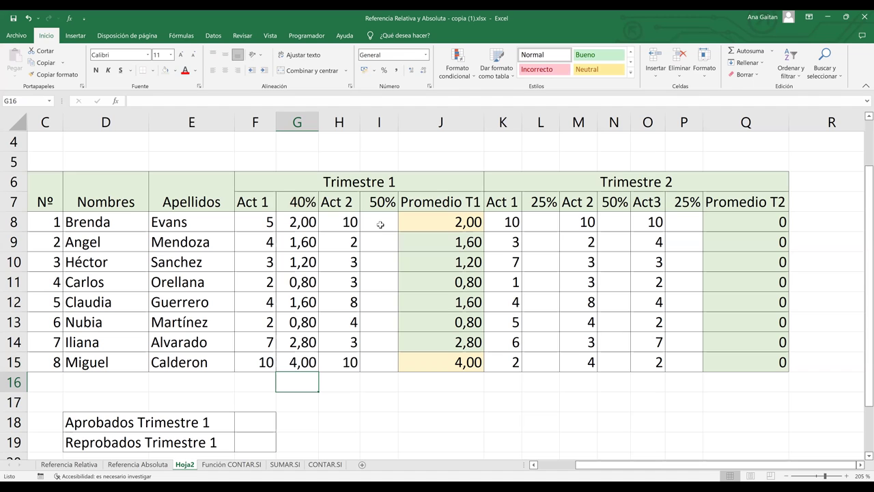
Step: Set the Act 1 percentage in G7 to 50%
left_click(381, 224)
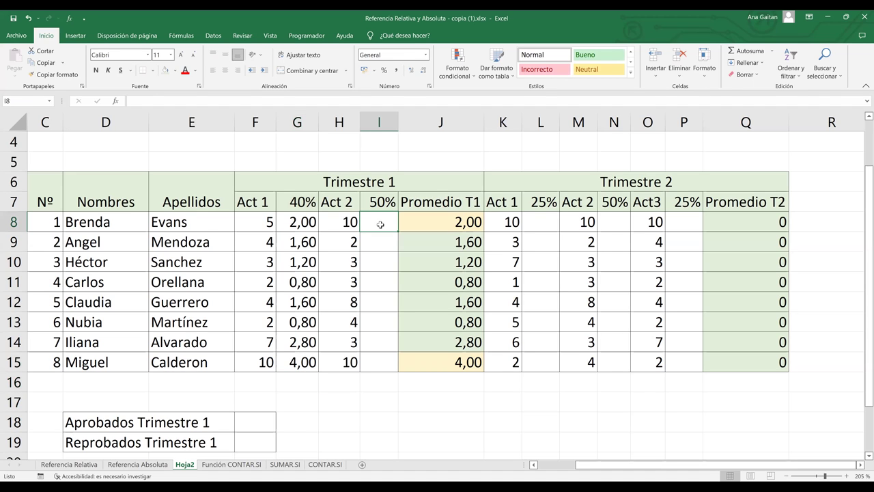
left_click(298, 202)
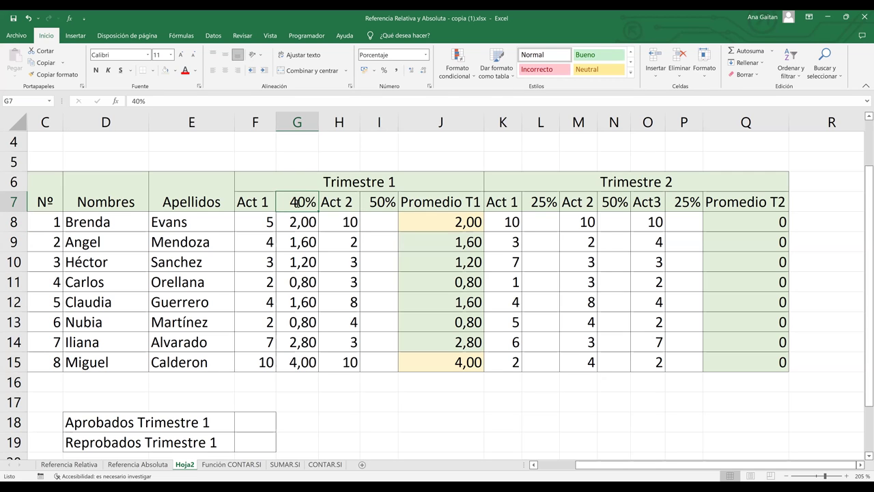
type("5")
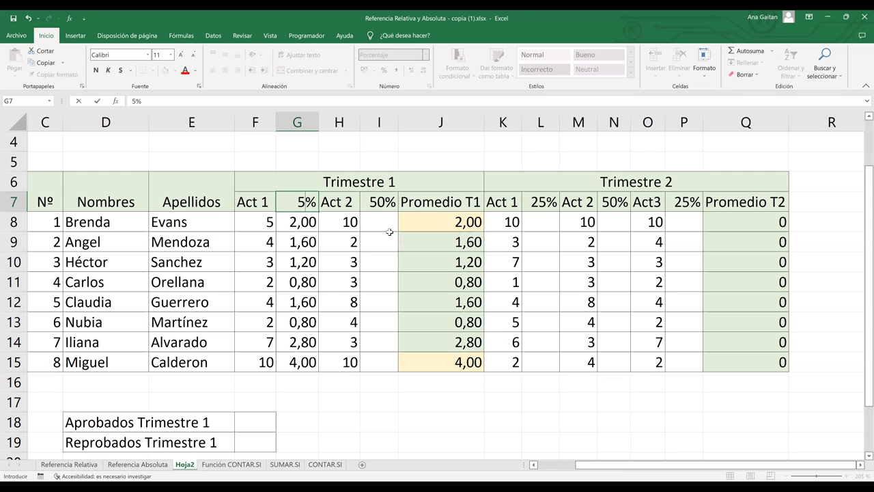
type("0")
key("Return")
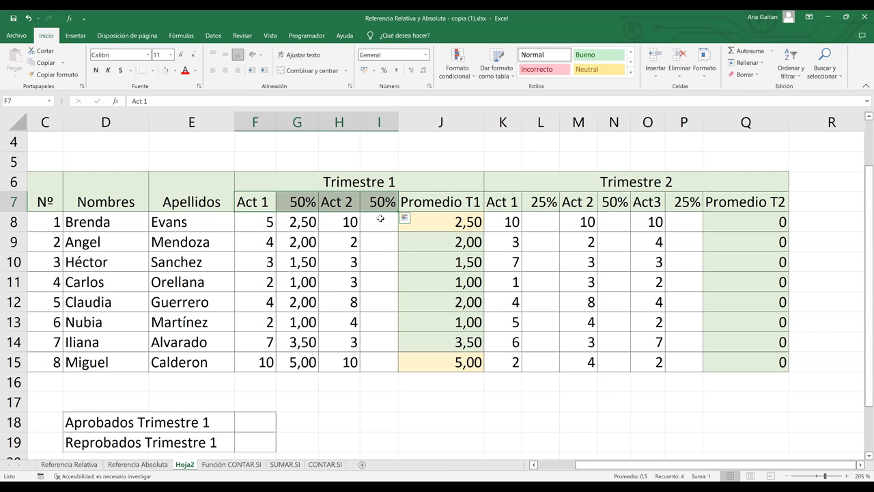
Step: Enter =H8*$I$7 in I8 to weight the first Act 2 grade by its percentage, and select that cell
left_click(381, 219)
type("=")
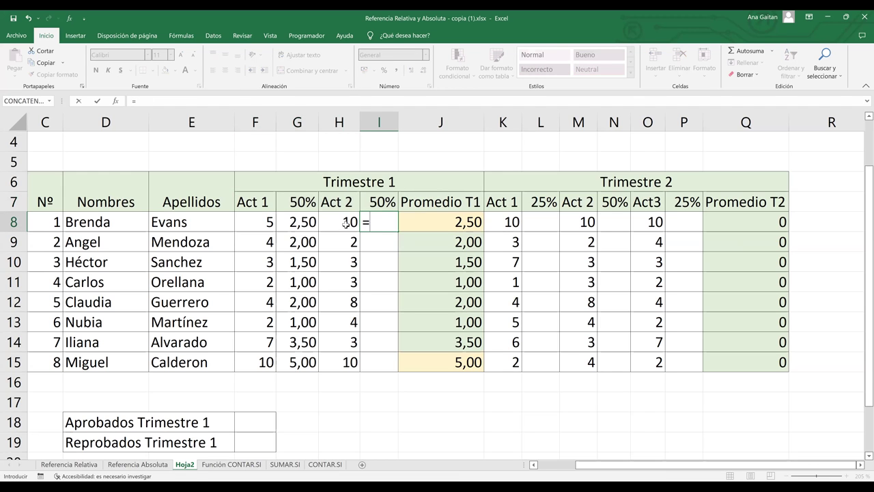
left_click(347, 225)
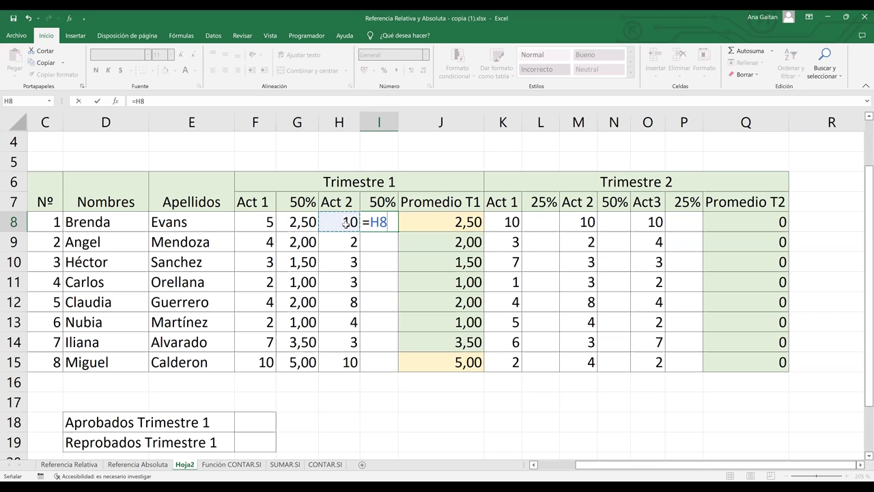
type("*")
left_click(387, 202)
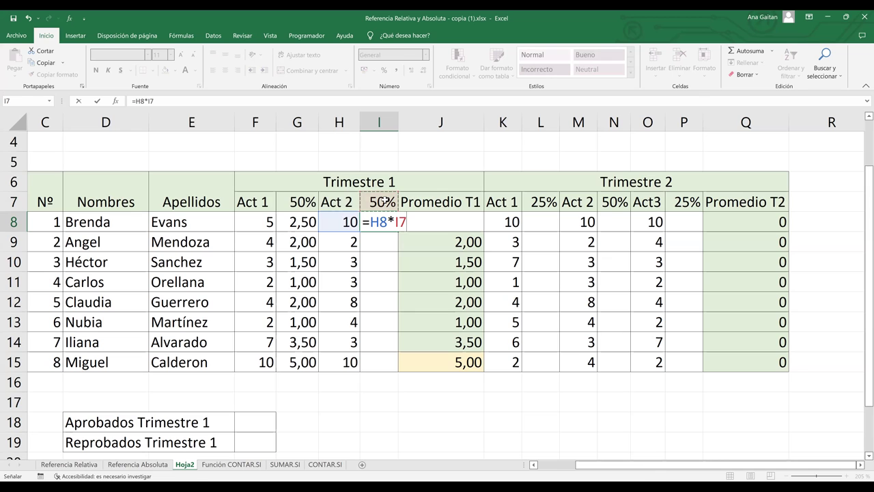
key("F4")
key("Return")
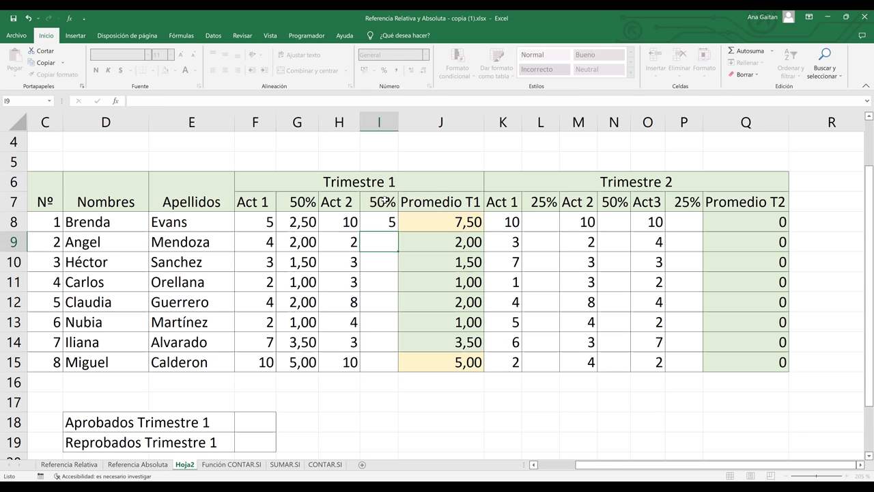
left_click(384, 221)
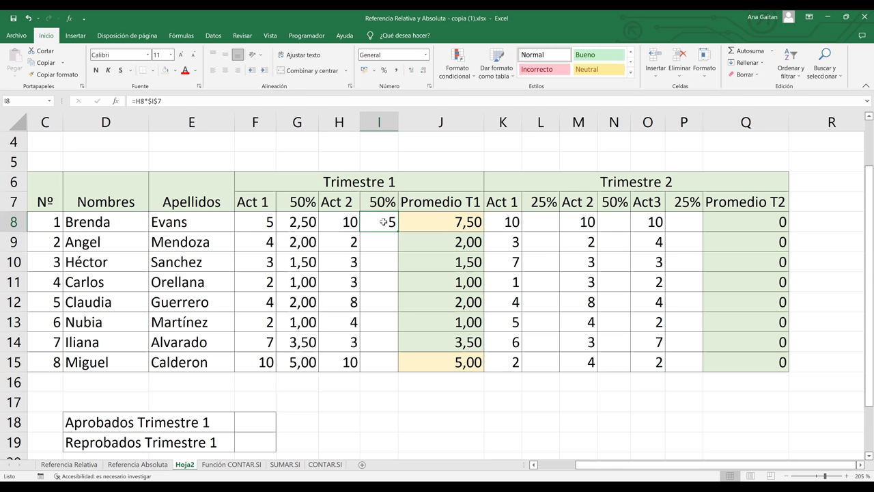
Step: Fill the weighted Act 2 formula from I8 down to I15, and inspect the copied formula in I13
left_click_drag(397, 232, 376, 367)
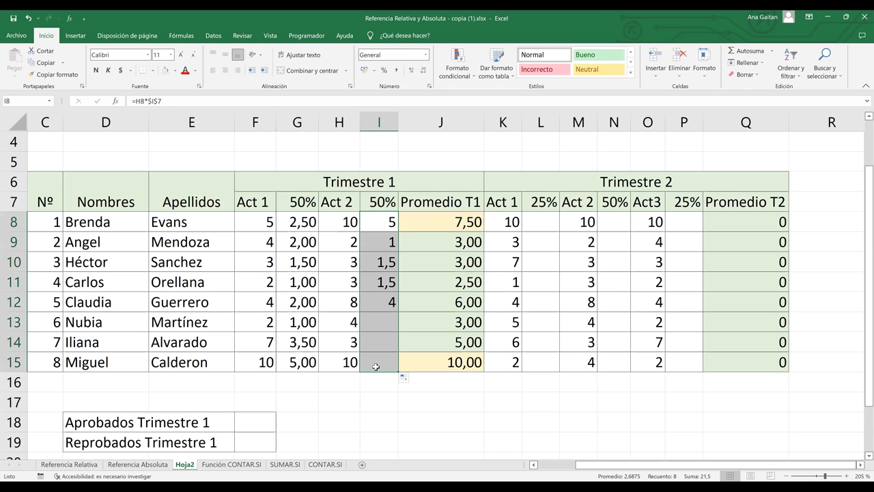
left_click(372, 287)
left_click(383, 320)
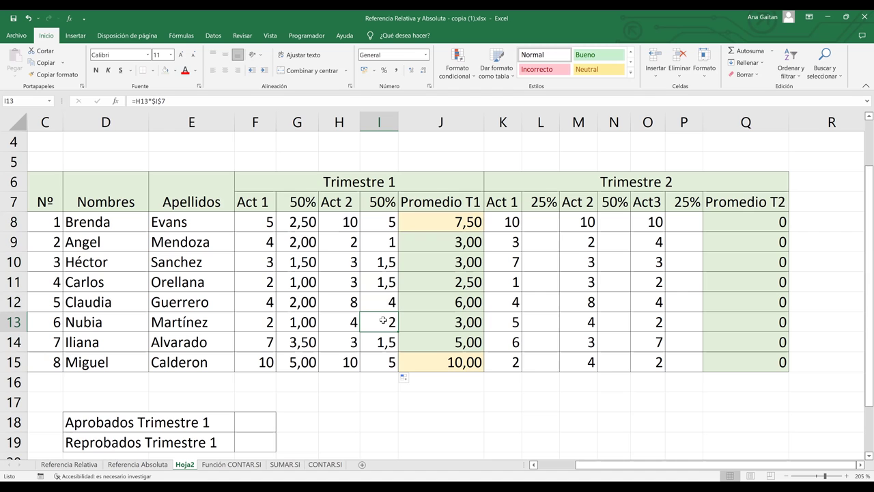
left_click(18, 329)
left_click(394, 324)
double_click(394, 324)
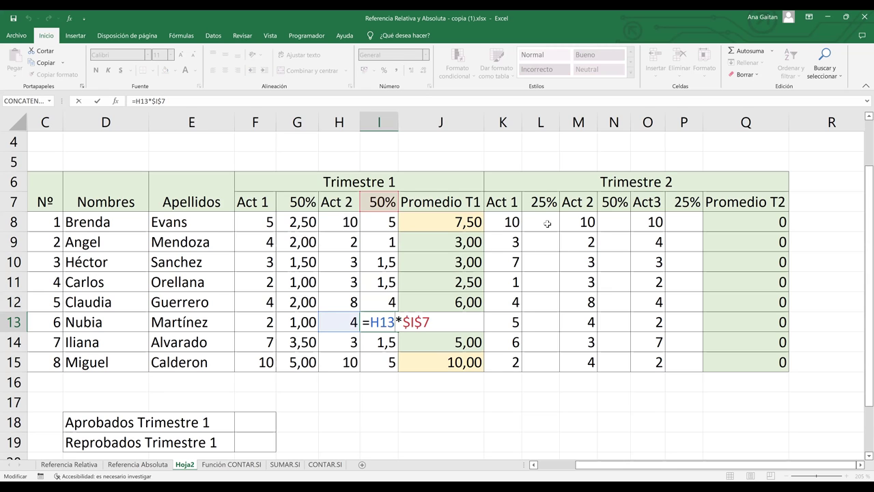
Step: Enter =K8*$L$7 in L8 for the Trimestre 2 Act 1 grade and fill it down to L15
left_click(547, 223)
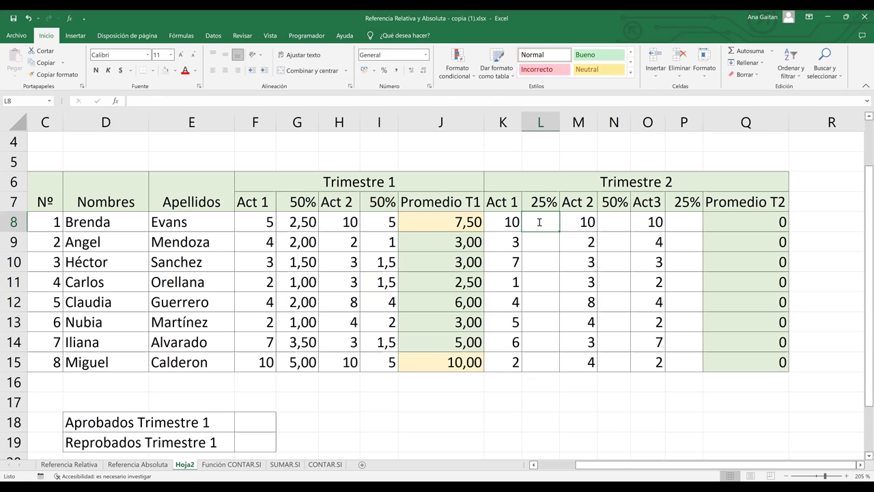
type("=")
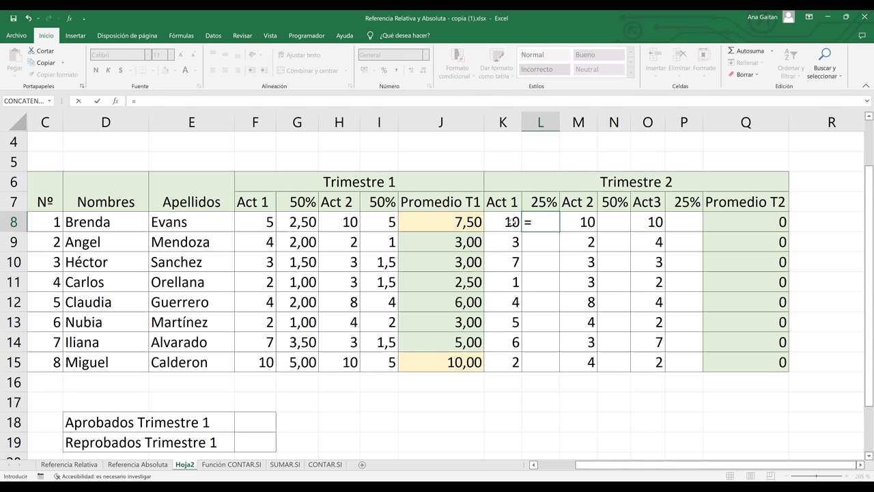
left_click(512, 222)
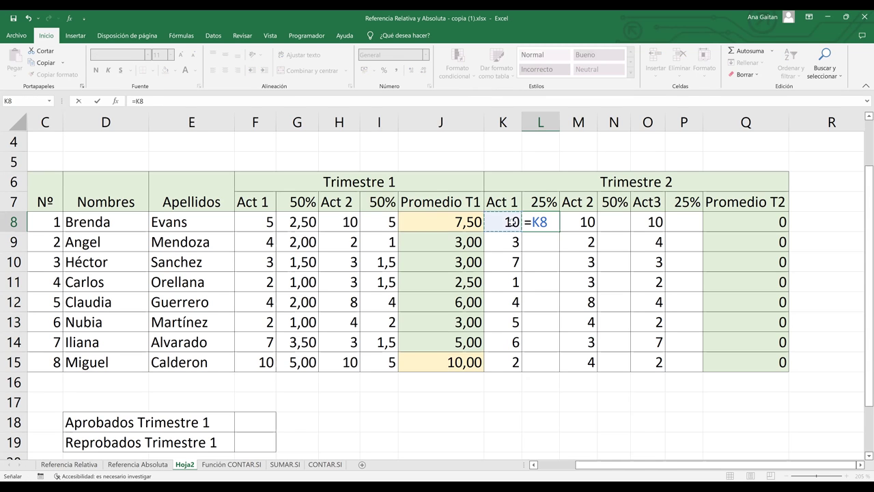
type("*")
left_click(544, 202)
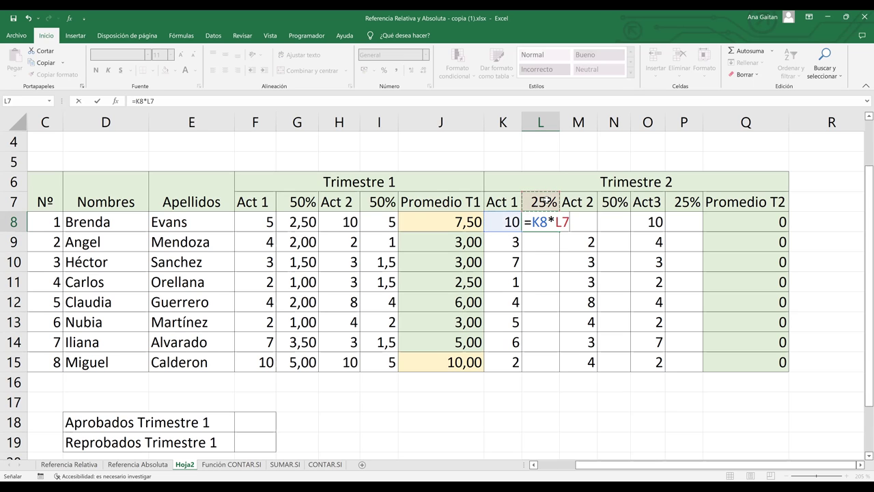
key("F4")
key("Return")
left_click(556, 228)
left_click_drag(552, 358, 551, 369)
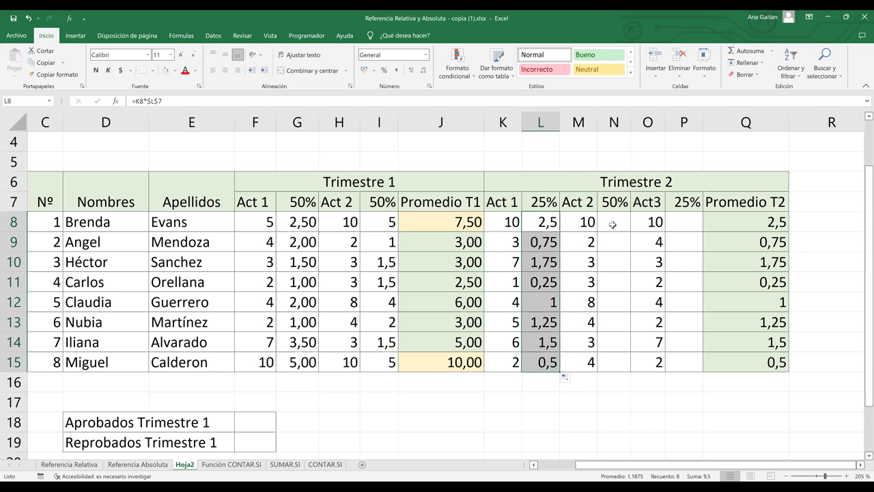
Step: Enter =M8*$N$7 in N8 for the Trimestre 2 Act 2 grade and fill it down to N15
left_click(613, 224)
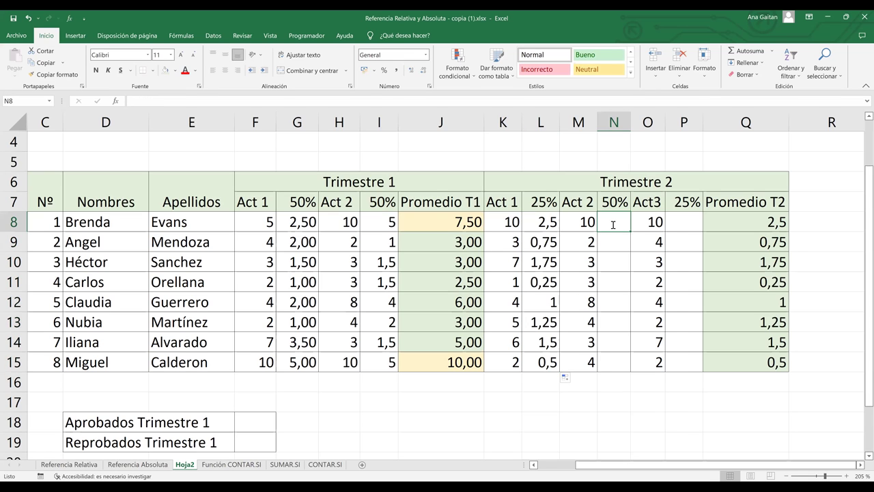
type("=")
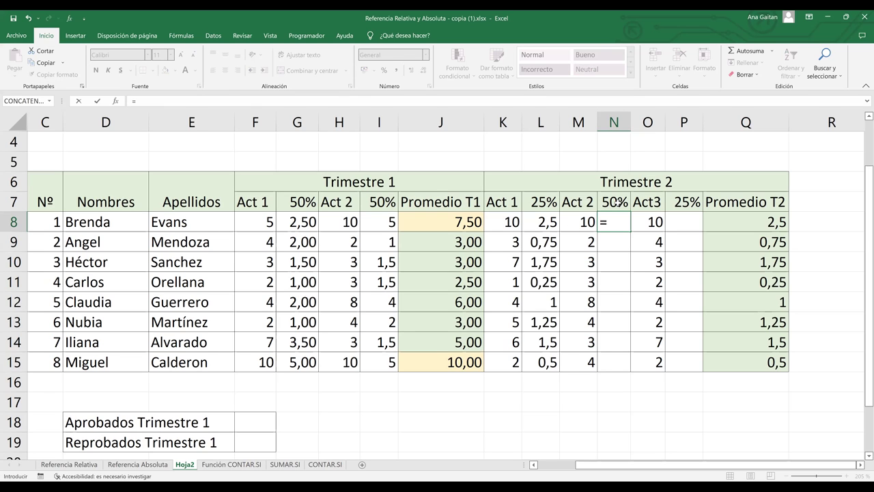
type("M8*")
left_click(617, 201)
key("F4")
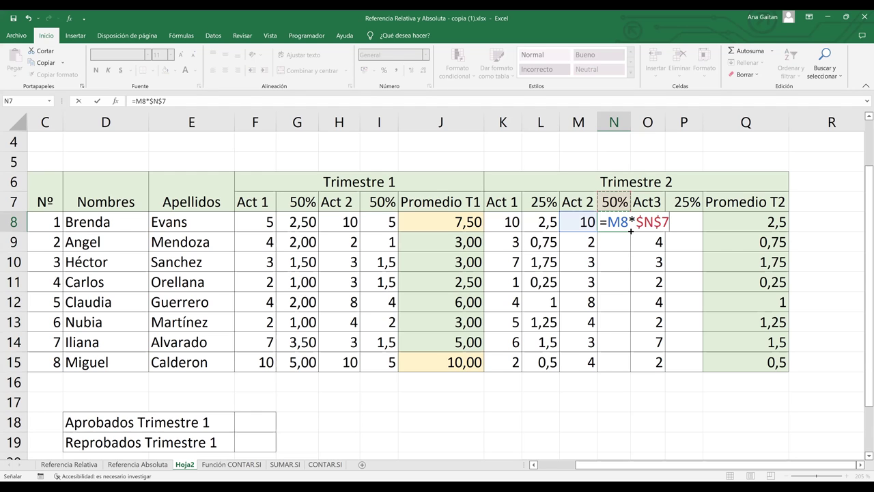
key("ctrl+Return")
key("shift+Down")
key("shift+Down")
key("shift+Down")
key("shift+Down")
key("shift+Down")
key("shift+Down")
key("shift+Down")
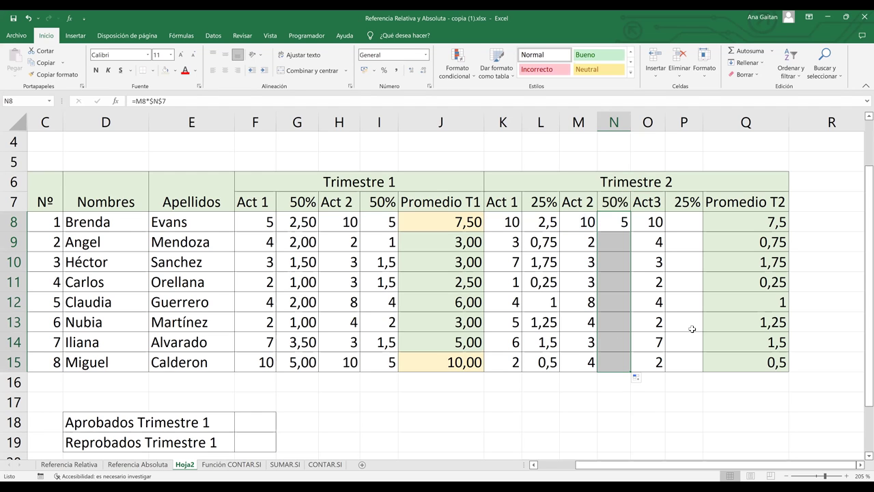
key("ctrl+j")
Step: Enter =O8*$P$7 in P8 for the Trimestre 2 Act 3 grade and fill it down to P15
left_click(688, 225)
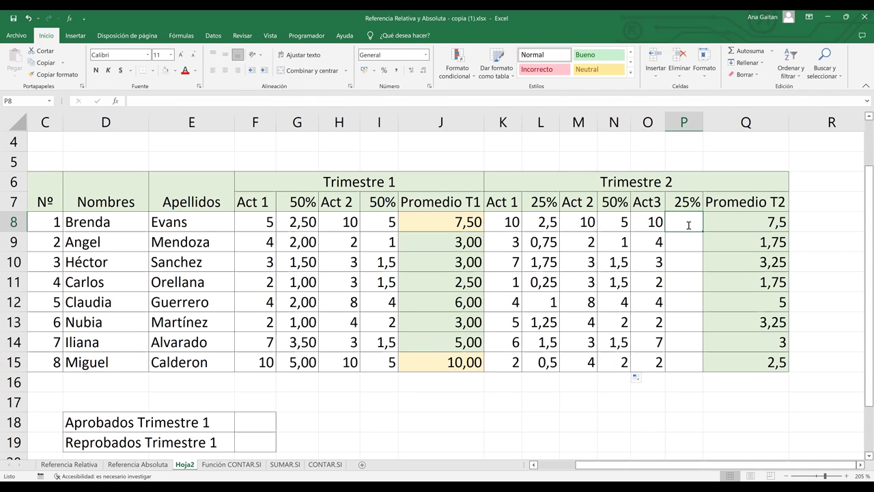
type("=")
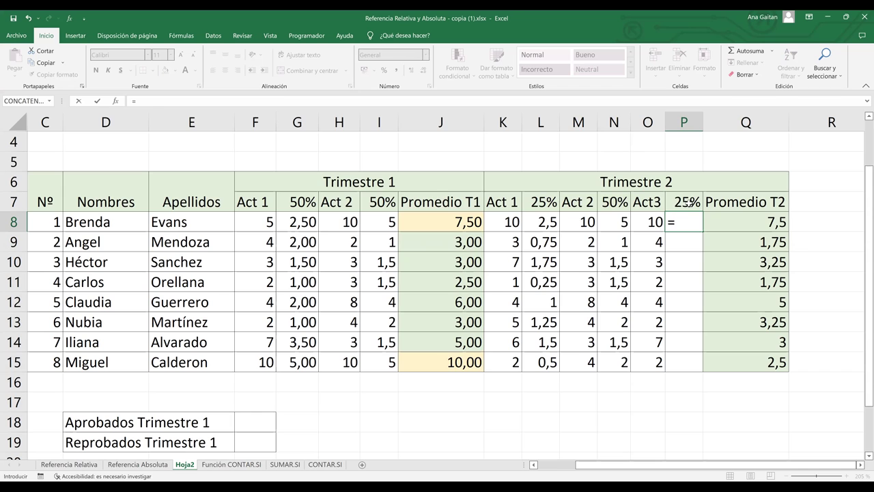
type("O8*")
left_click(686, 200)
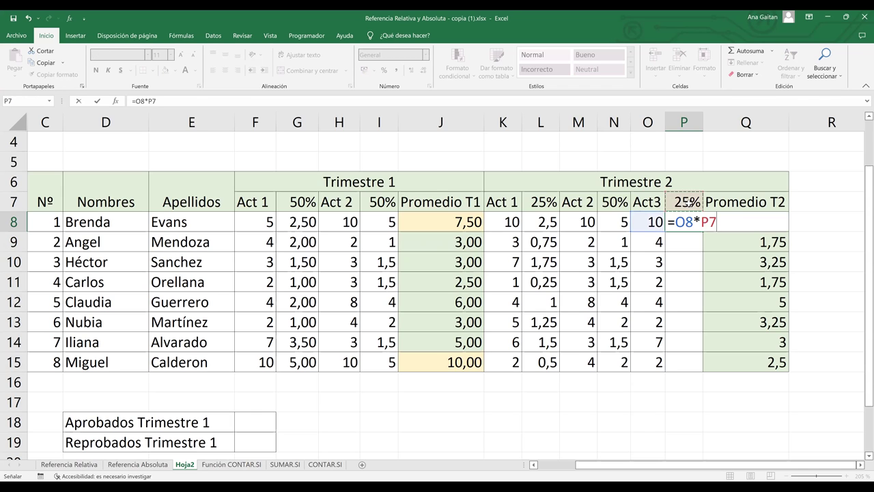
key("F4")
key("Return")
left_click(702, 229)
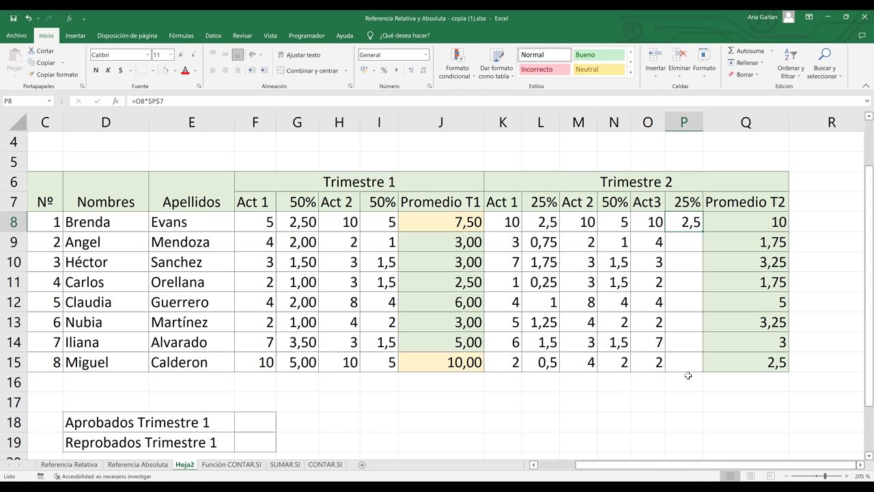
left_click_drag(703, 232, 688, 375)
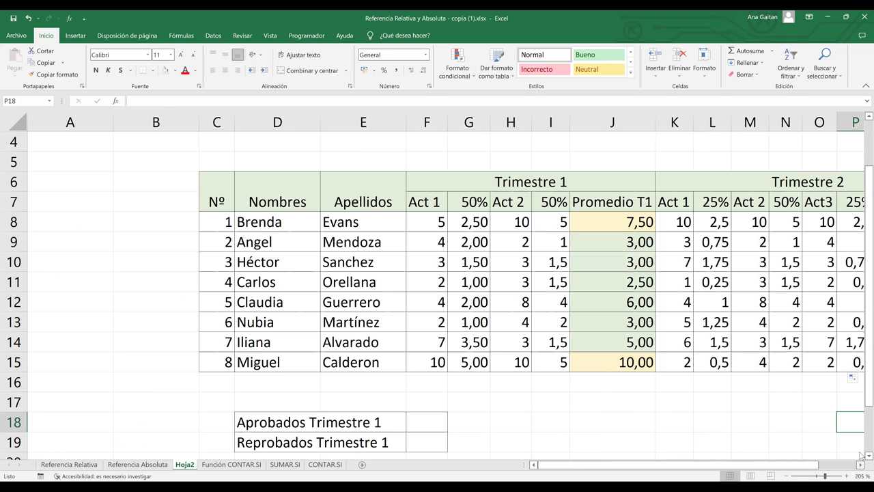
Step: Enter =CONTAR.SI(J8:J15;">=7") in F18 to count the students who passed Trimestre 1
scroll(253, 304, "down", 2)
scroll(253, 304, "right", 1)
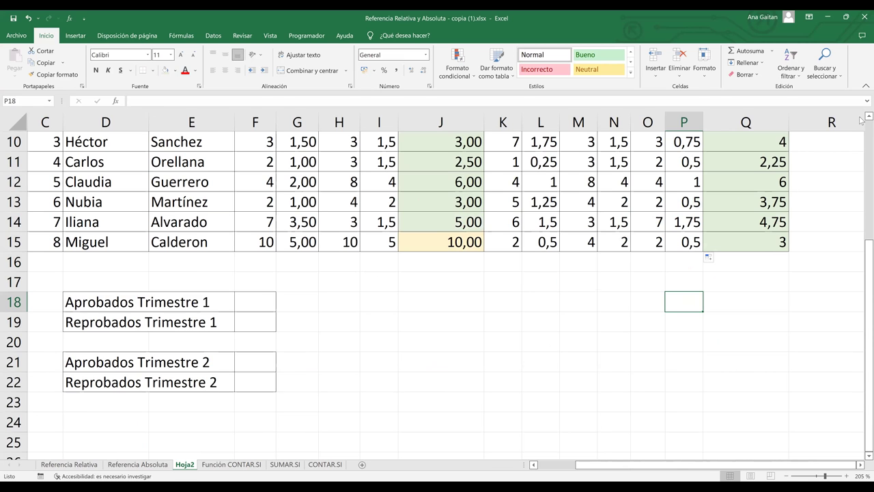
scroll(862, 120, "up", 1)
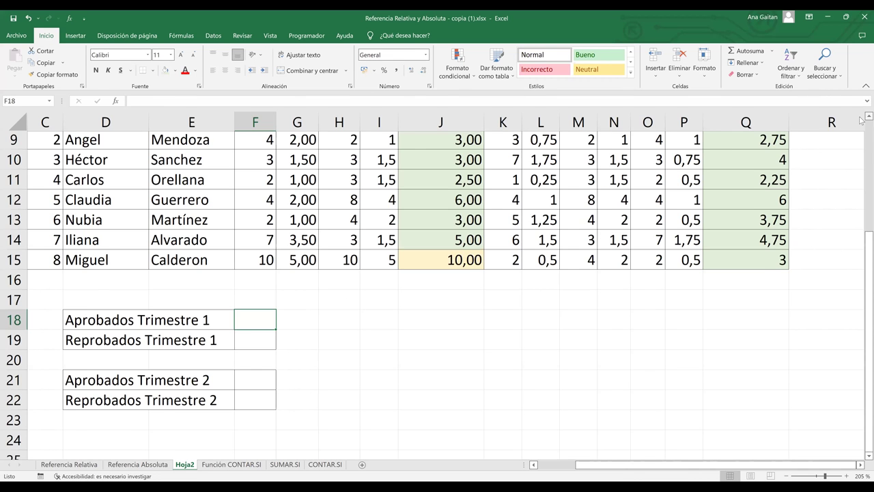
scroll(861, 120, "up", 2)
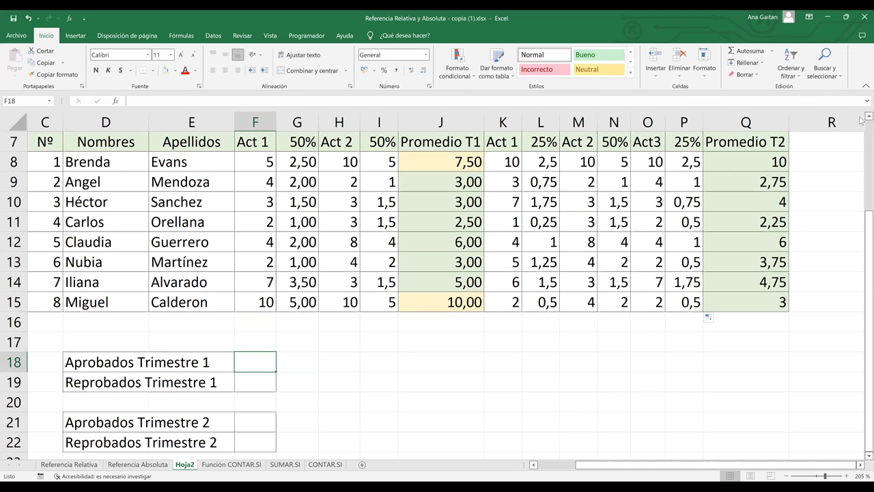
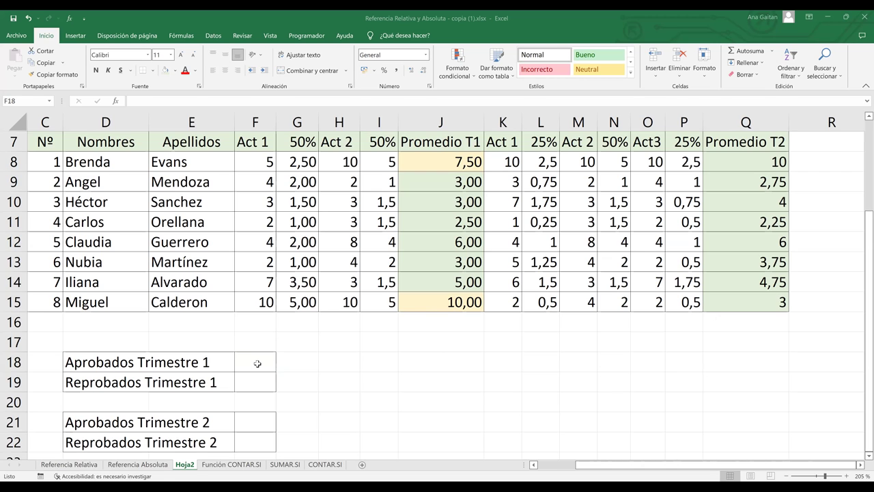
left_click(257, 363)
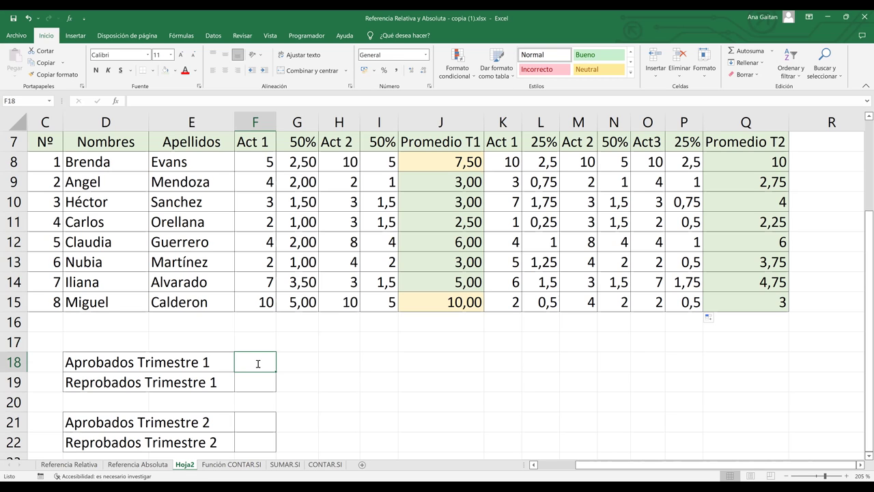
type("=")
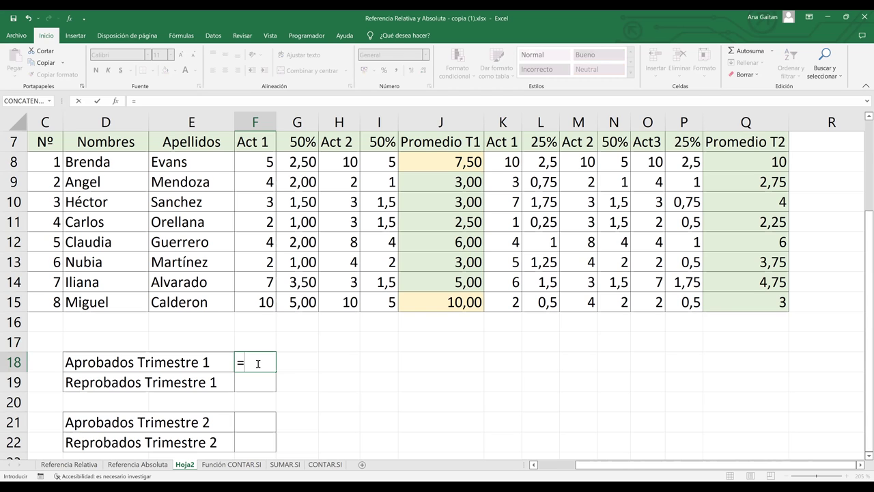
type("contar")
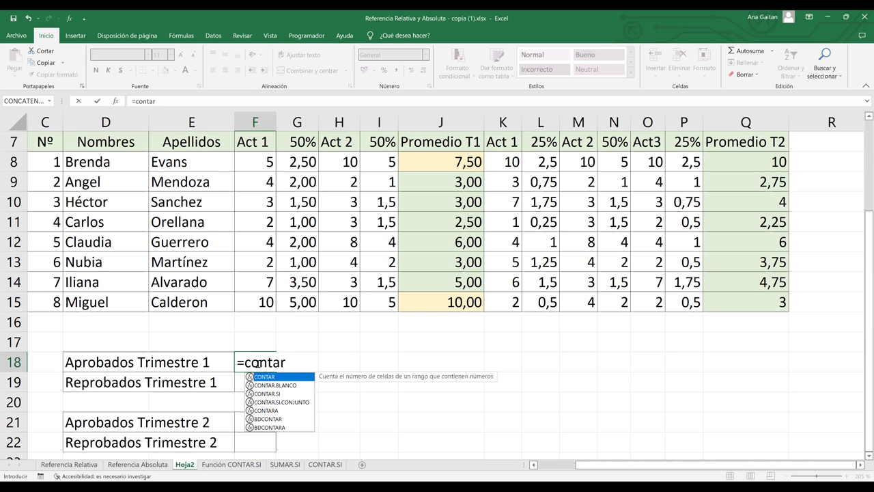
type(".si")
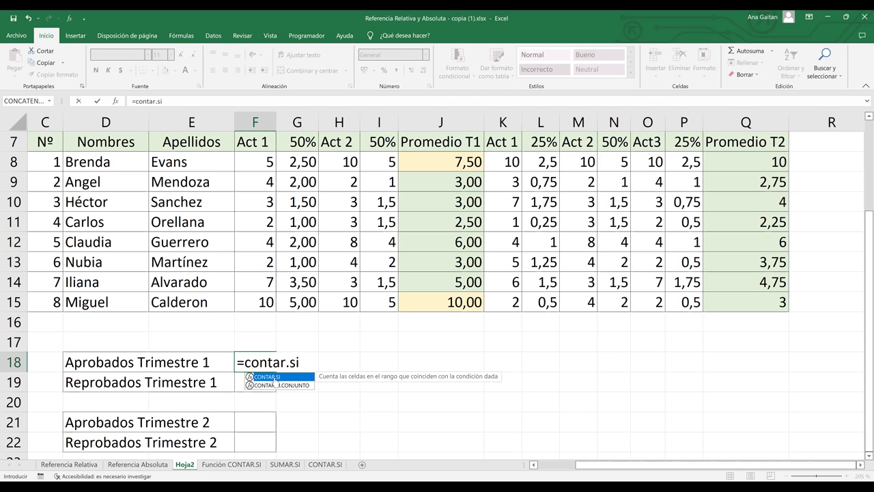
double_click(275, 378)
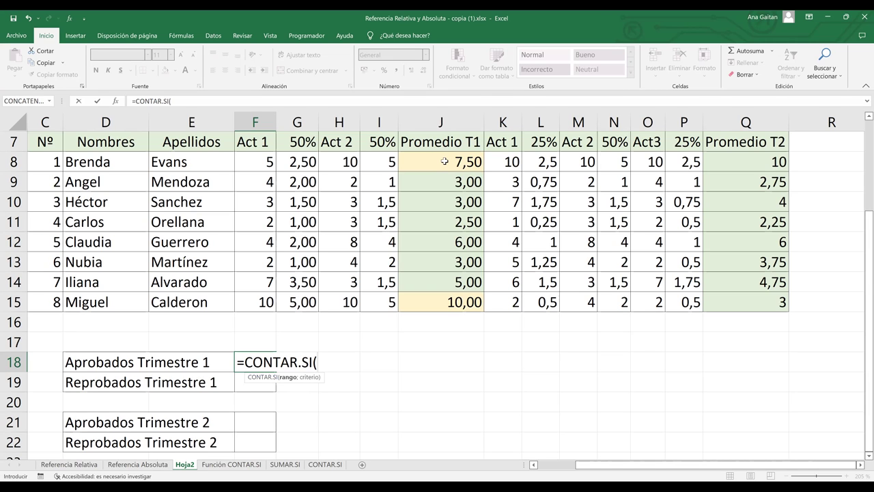
left_click_drag(445, 161, 432, 305)
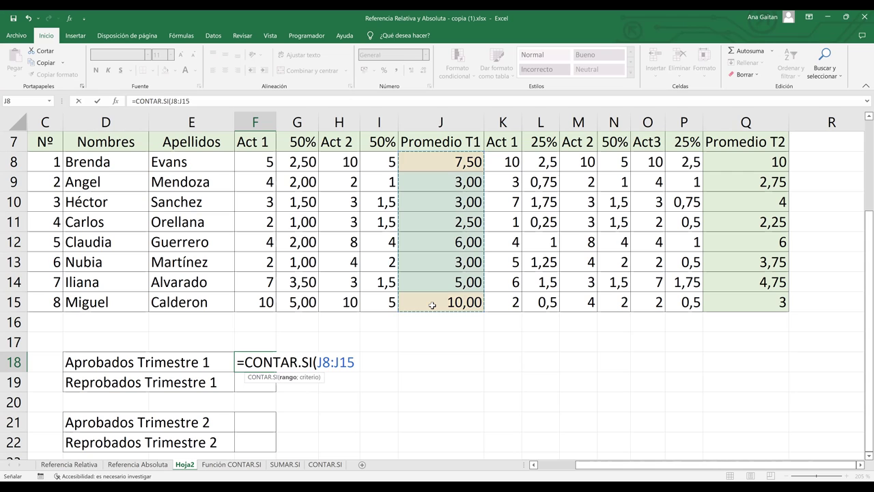
type(";")
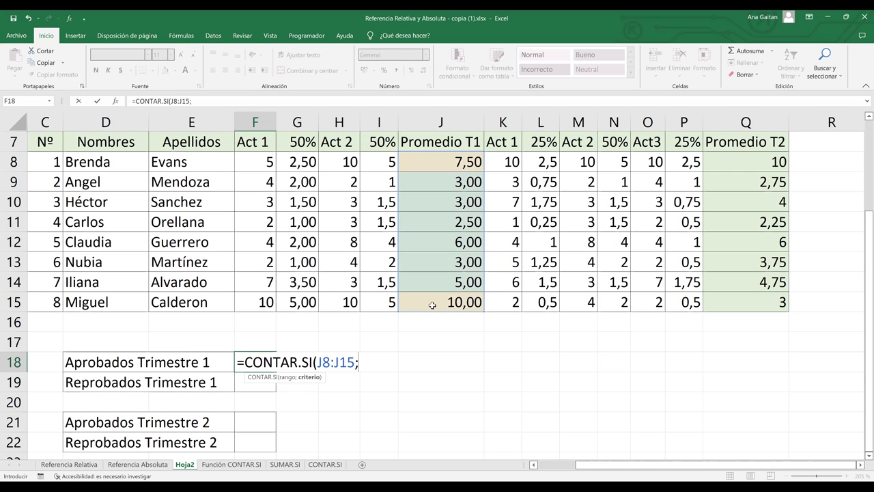
type("\"")
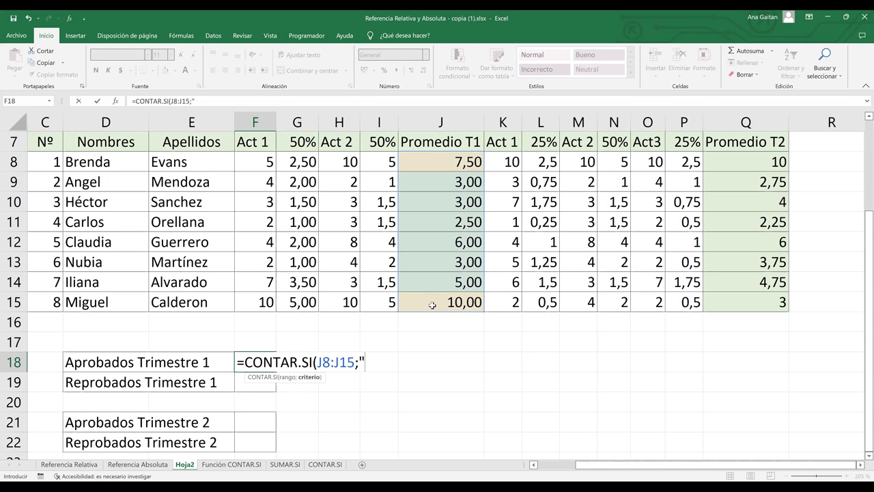
type(">=7\")")
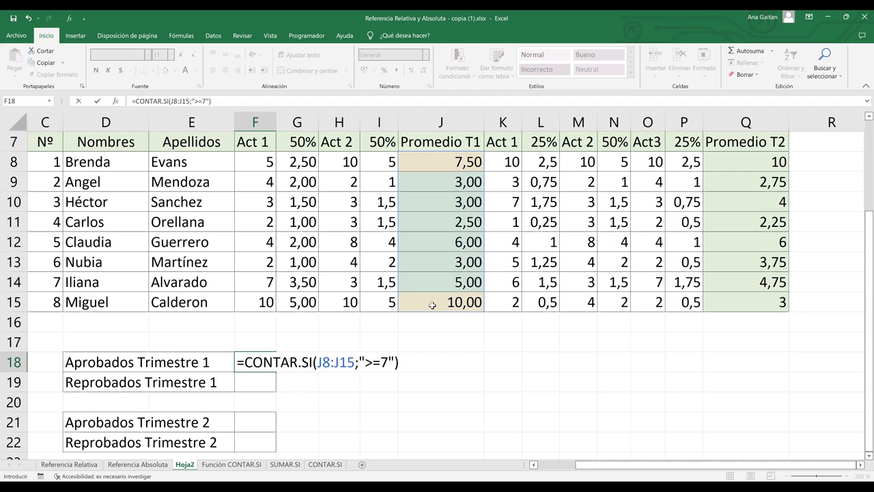
key("Return")
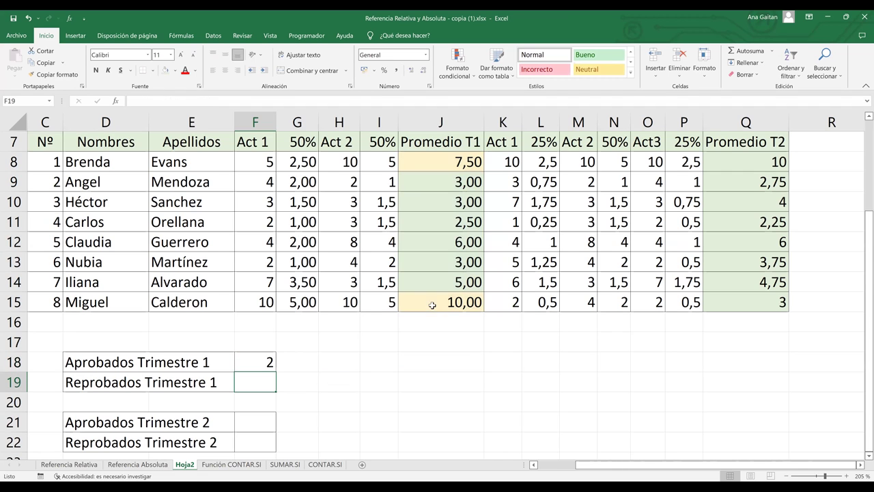
Step: Check the formula in F18 against the Promedio T1 averages in J8:J15, and select F19
left_click(268, 361)
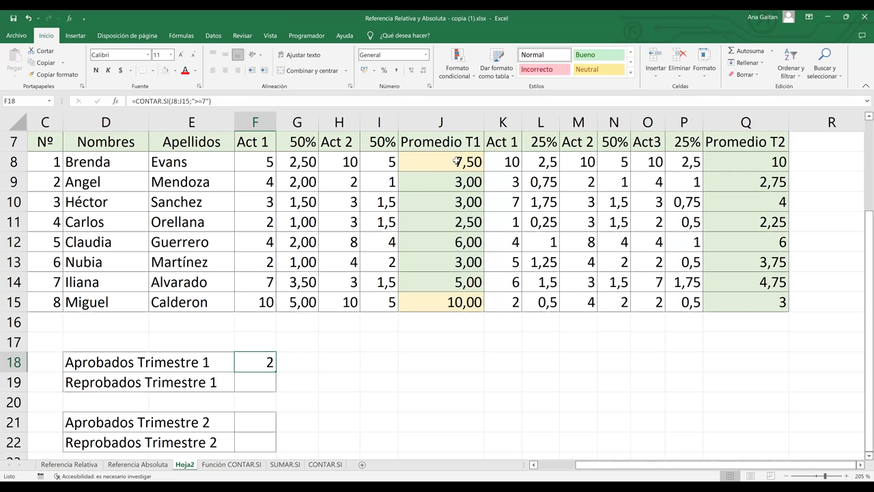
left_click_drag(451, 162, 451, 242)
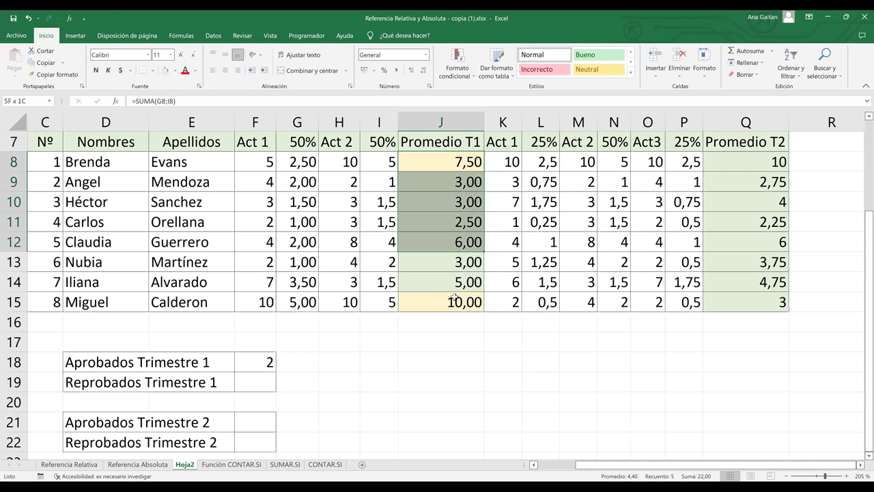
left_click_drag(455, 298, 455, 299)
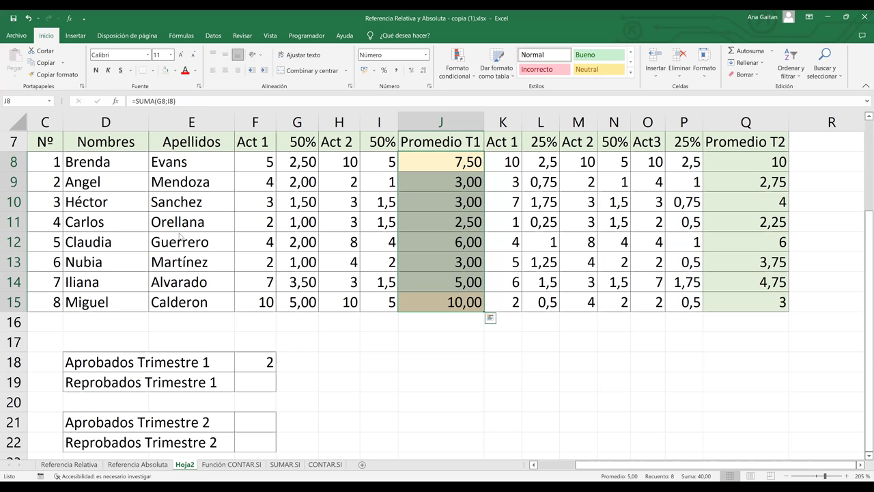
left_click(250, 383)
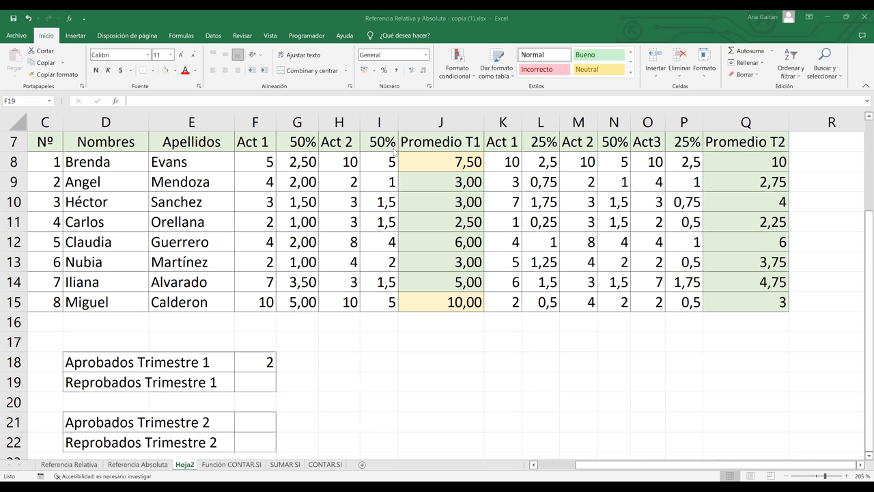
Step: Enter =CONTAR.SI(J8:J15;"<7") in F19 to count the students who failed Trimestre 1
left_click(260, 384)
type("=")
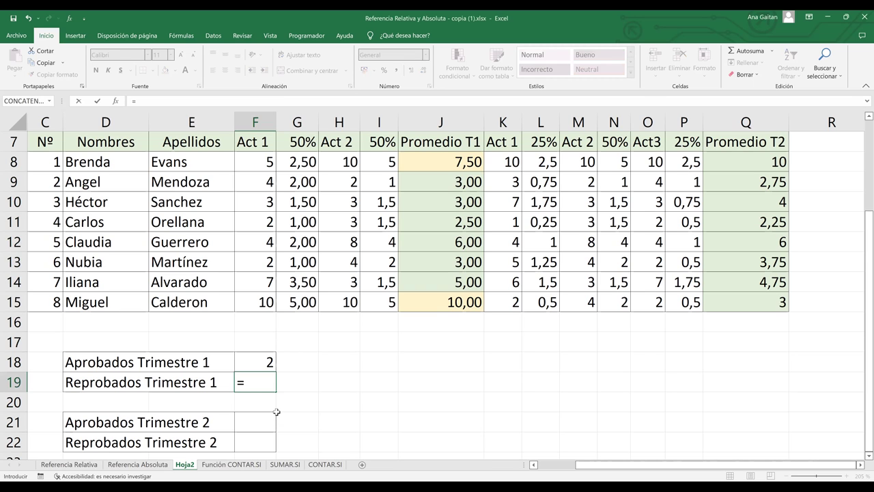
type("CONTAR.SI(")
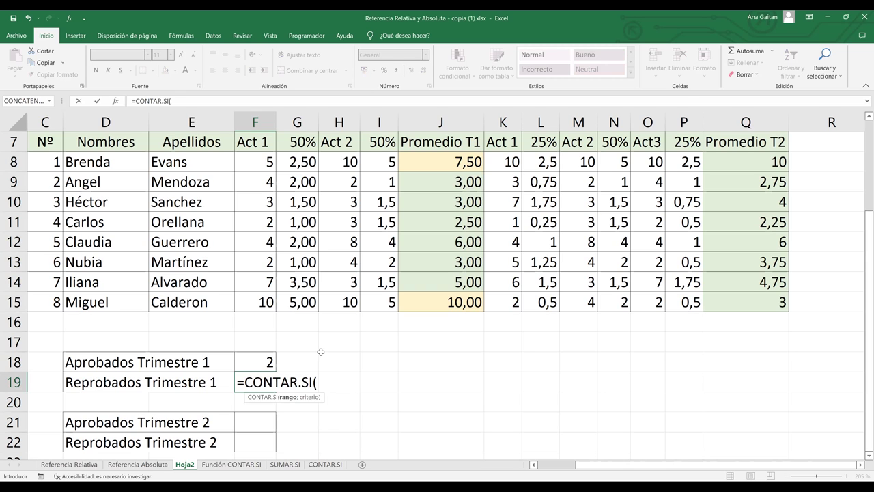
left_click(455, 161)
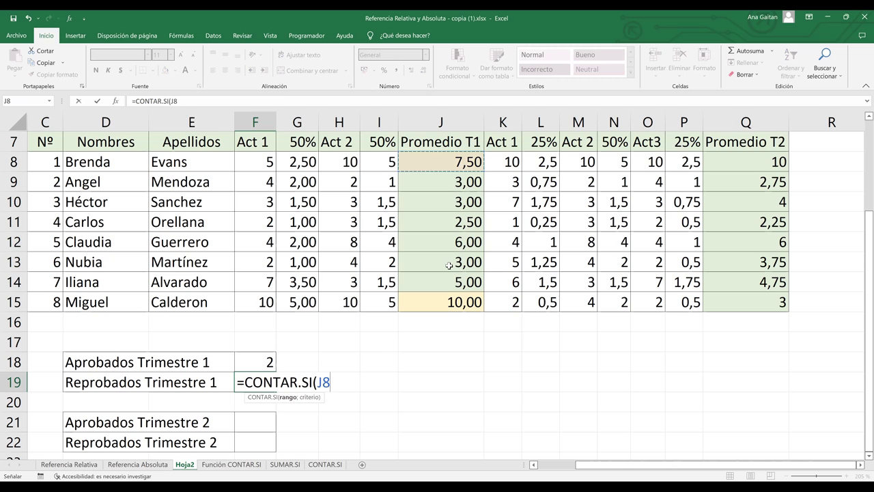
left_click(447, 301, "shift")
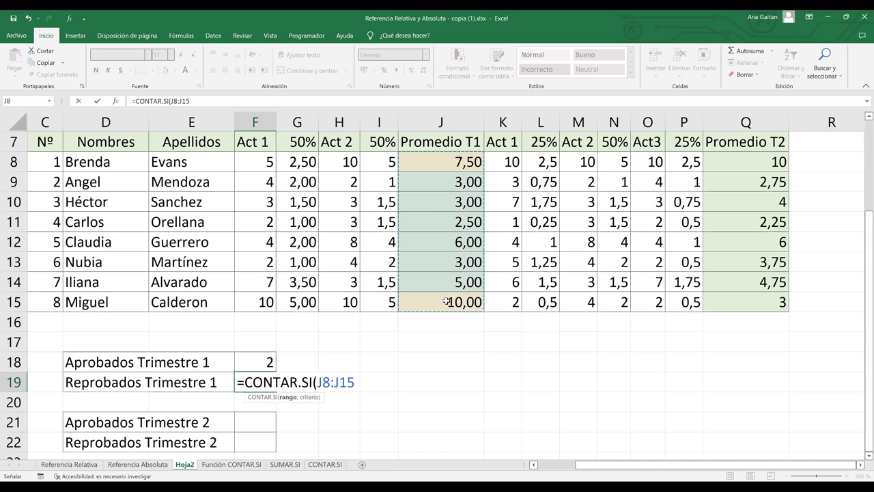
type(";\"")
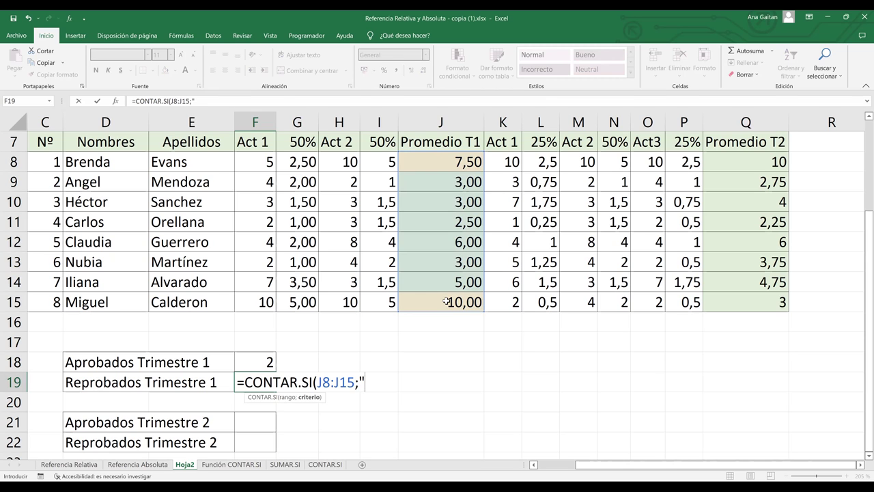
type("<7")
type("\")")
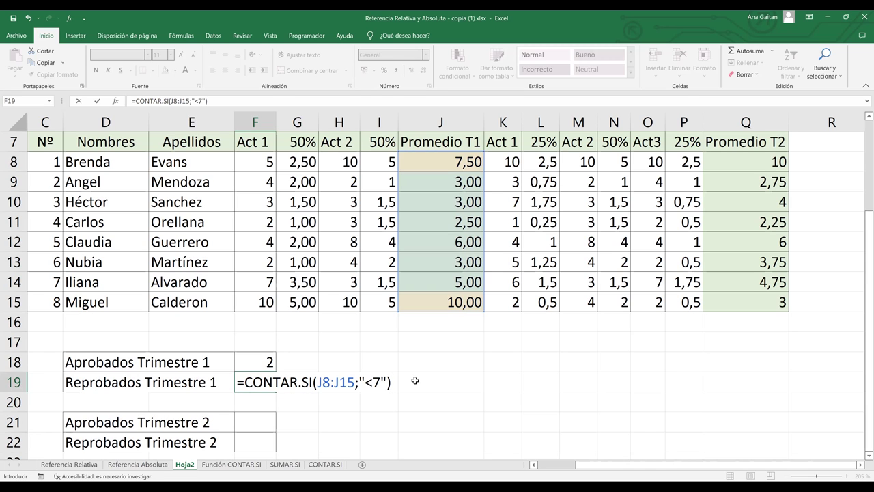
key("Return")
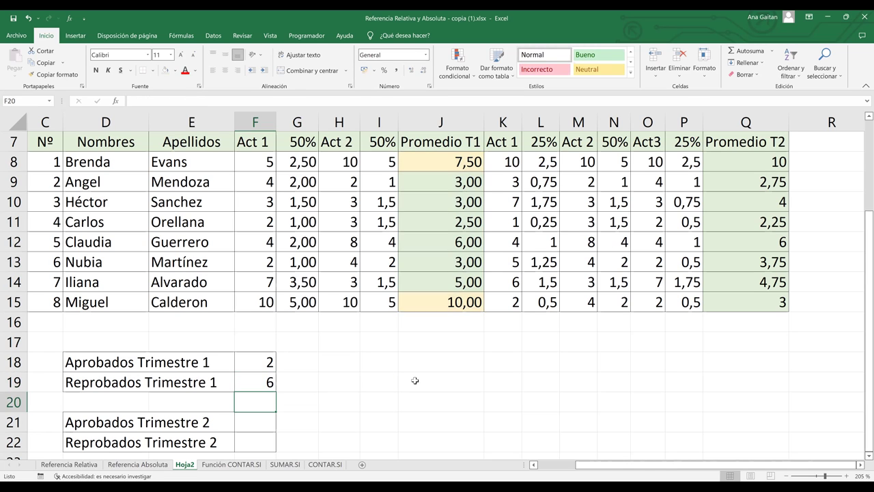
Step: Check the formula in F19 against the failing and passing Promedio T1 averages in J8:J15
left_click(269, 384)
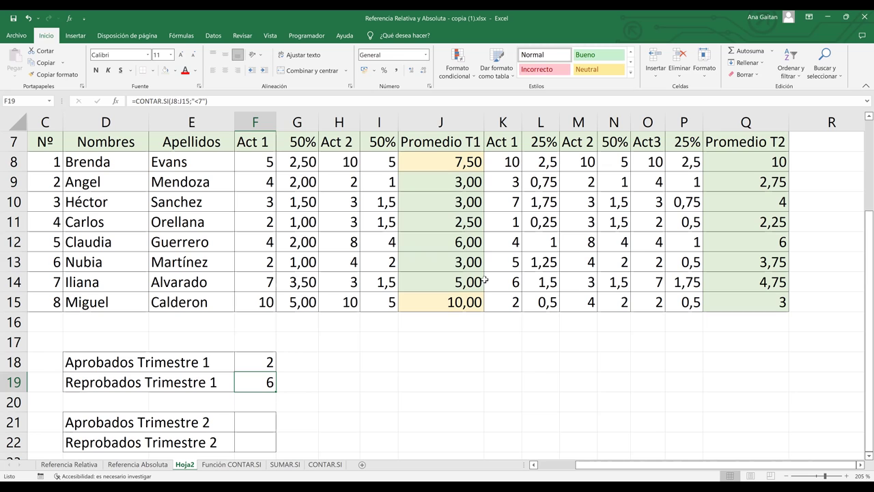
left_click(463, 165)
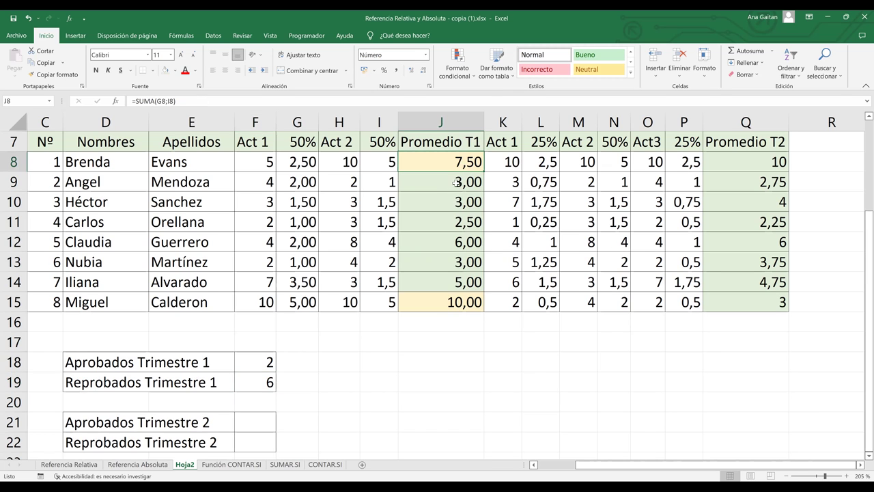
left_click(454, 309)
left_click_drag(455, 185, 468, 282)
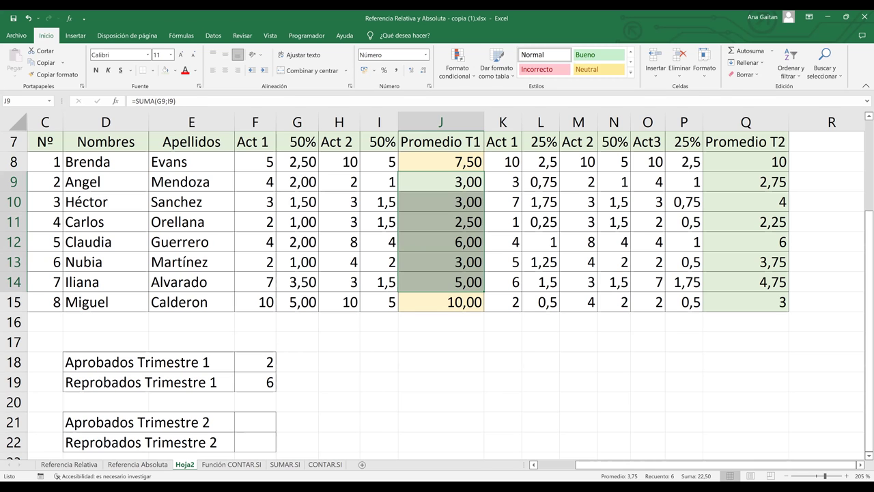
Step: Enter =CONTAR.SI(Q8:Q15;">=7") in F21 to count the students who passed Trimestre 2
left_click(258, 421)
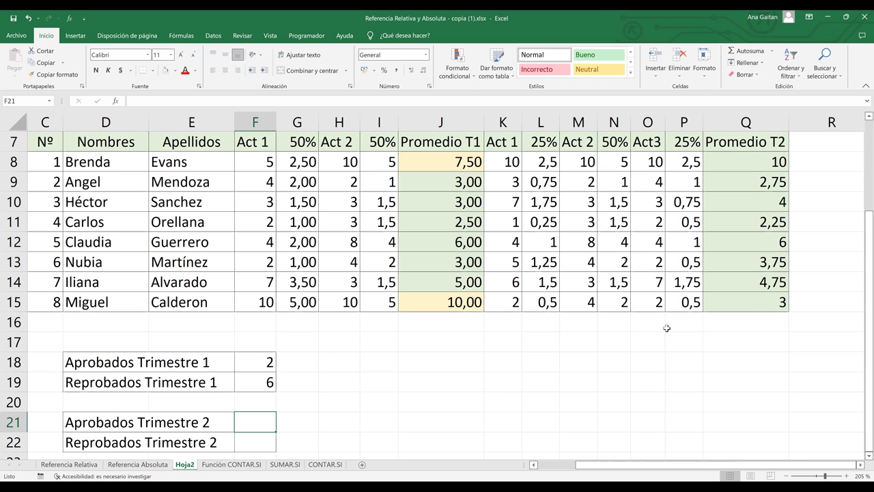
type("=")
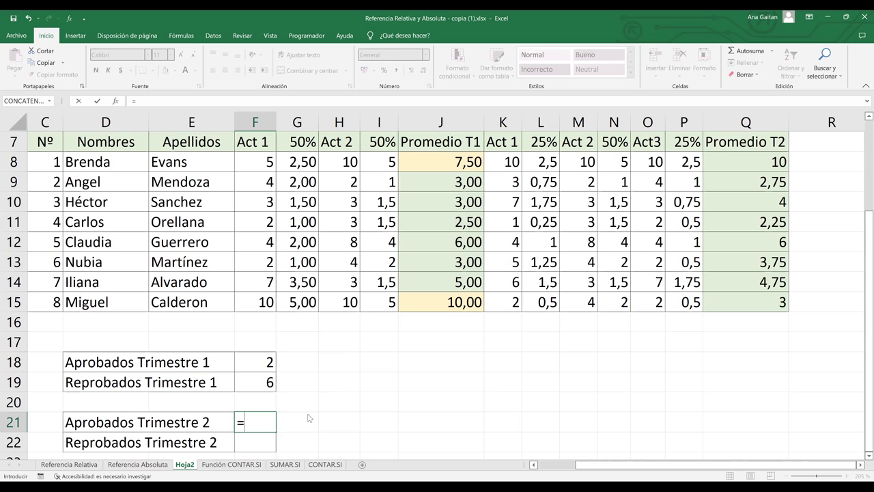
type("con")
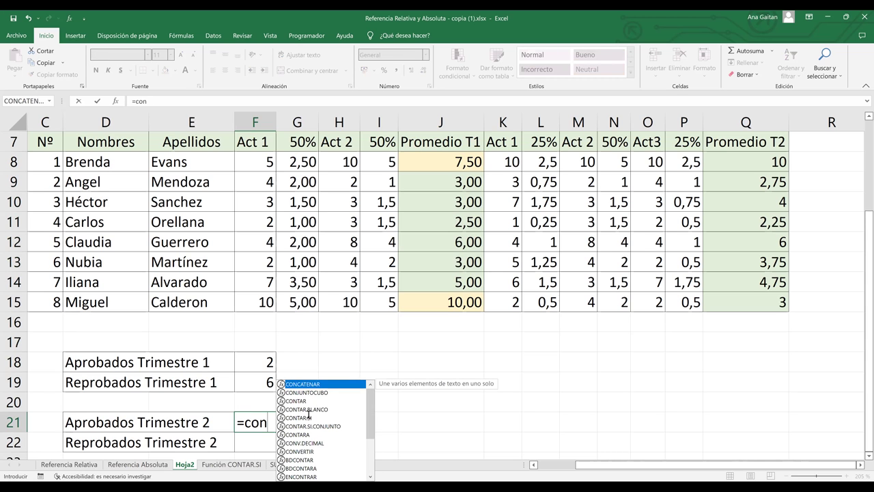
double_click(309, 417)
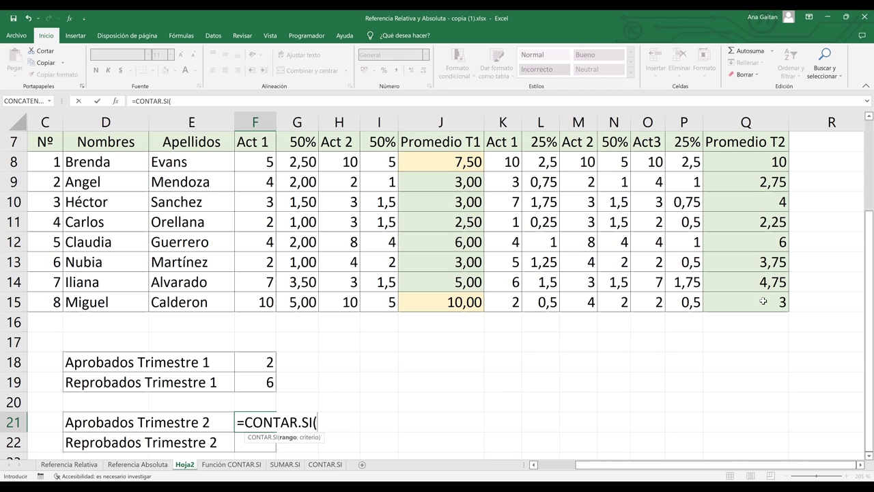
left_click_drag(764, 162, 763, 301)
type(";\"")
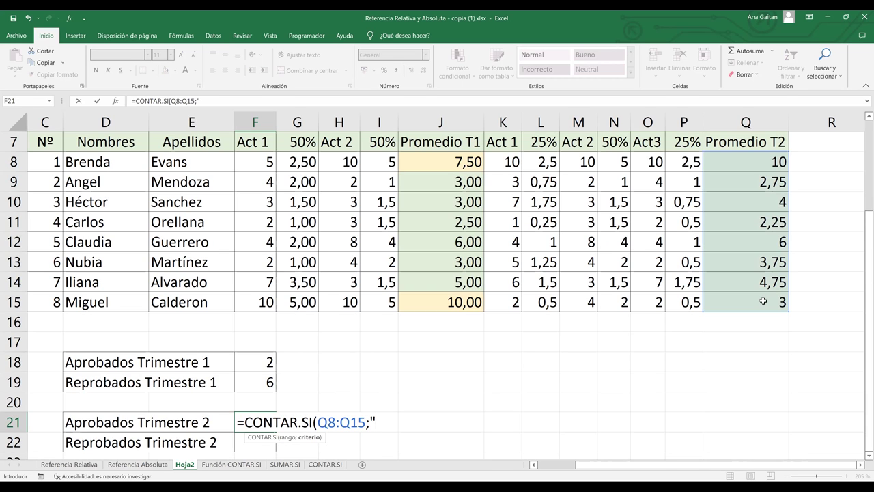
type(">+")
key("BackSpace")
type("=7\"")
key("Return")
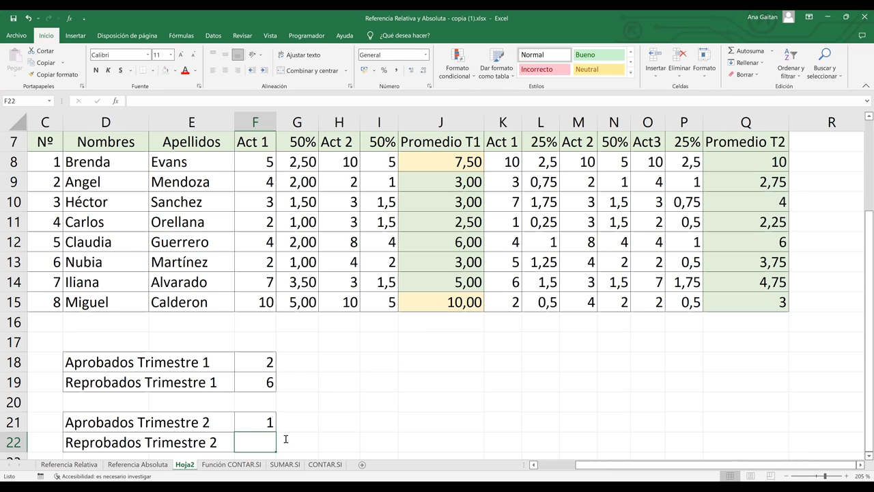
Step: Enter =CONTAR.SI(Q8:Q15;"<7") in F22 to count the students who failed Trimestre 2
type("=CONTAR.SI(")
left_click_drag(757, 169, 760, 303)
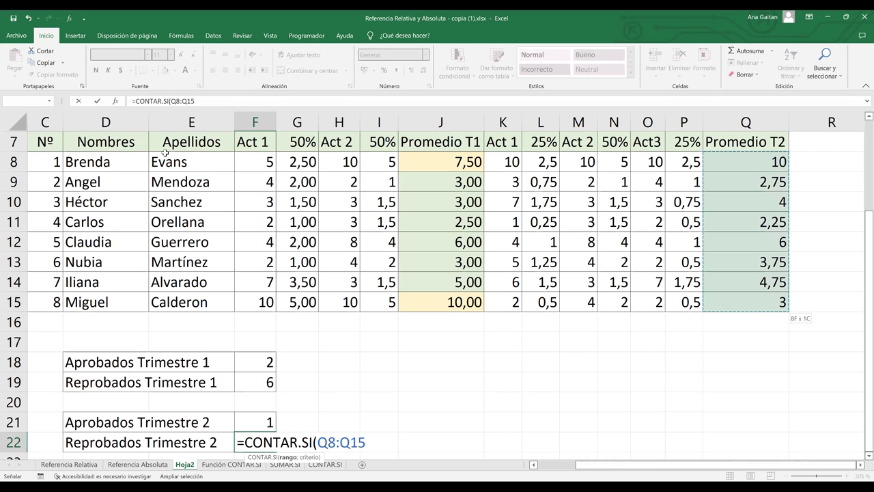
key("F2")
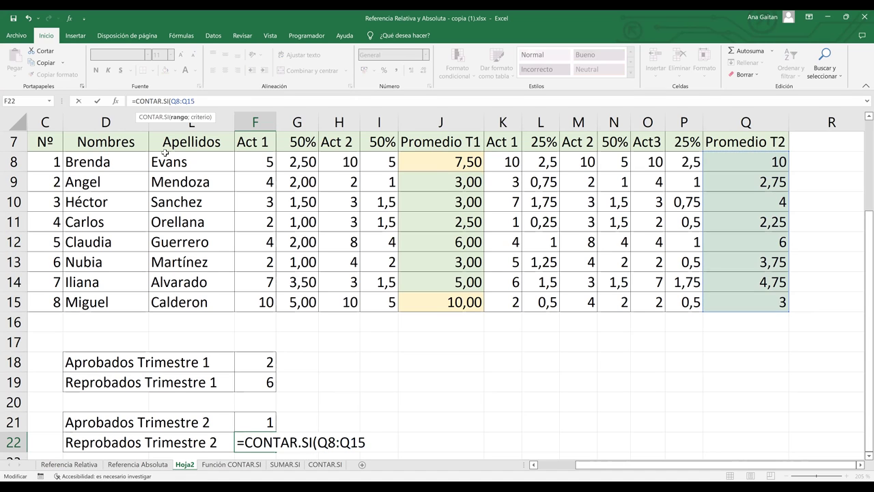
type(";\"<7")
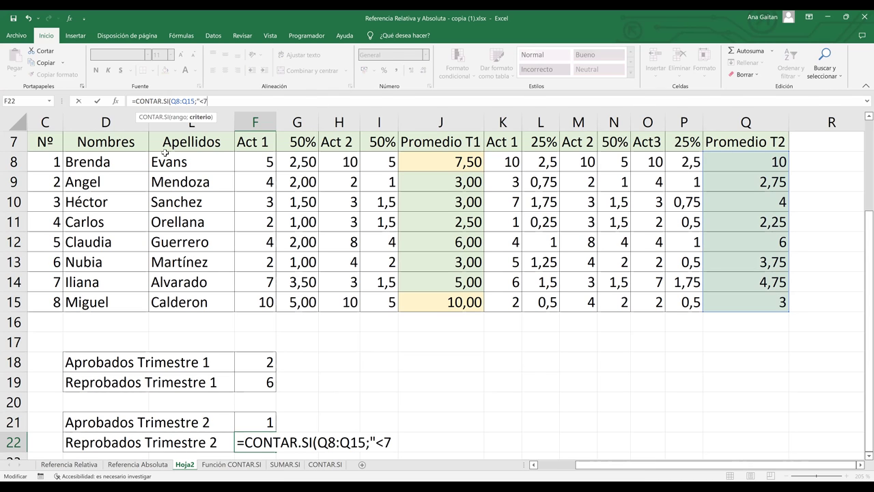
type("\")")
key("Return")
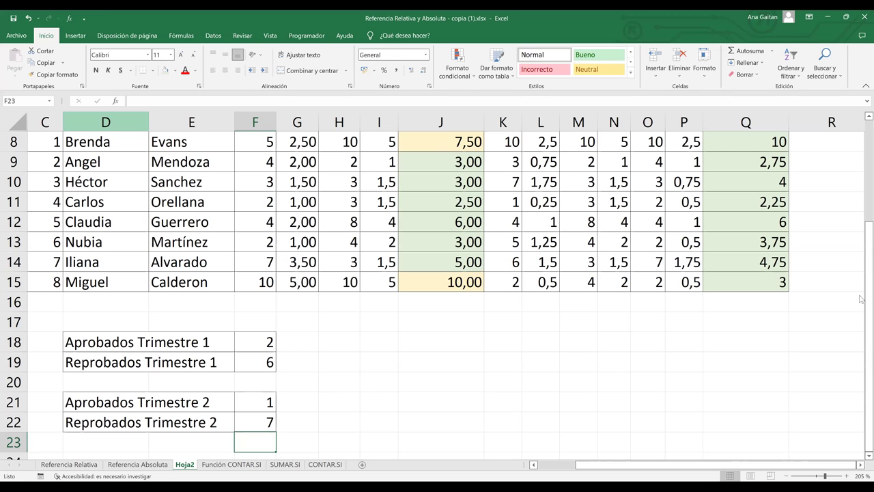
Step: Check the Trimestre 2 counts in F21:F22 against the Promedio T2 averages, and highlight the passing average in Q8 light yellow
scroll(861, 298, "up", 1)
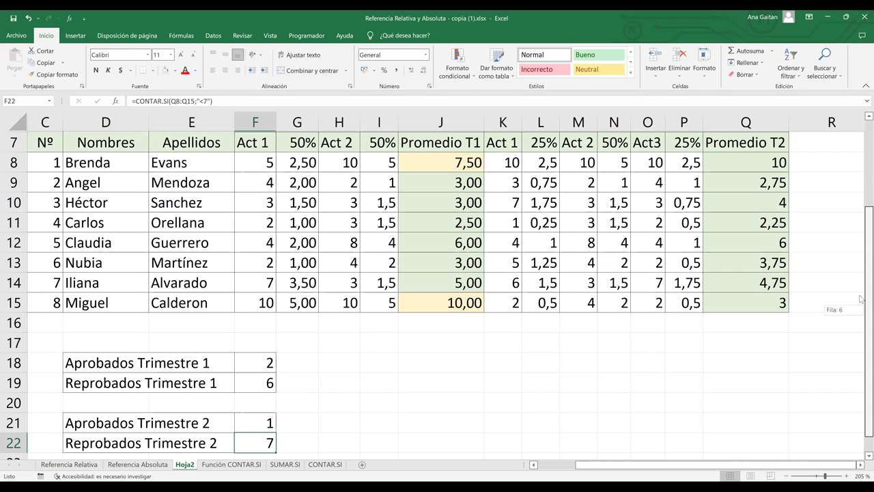
left_click(257, 437)
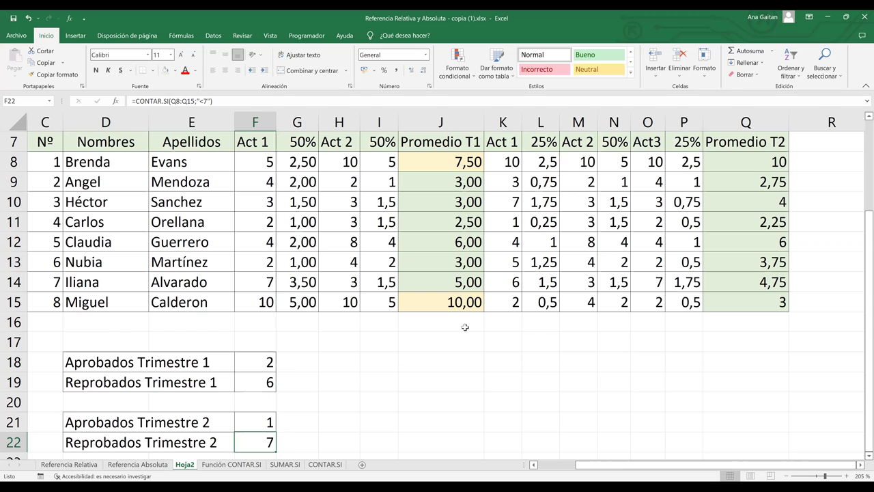
key("Up")
left_click_drag(772, 162, 771, 263)
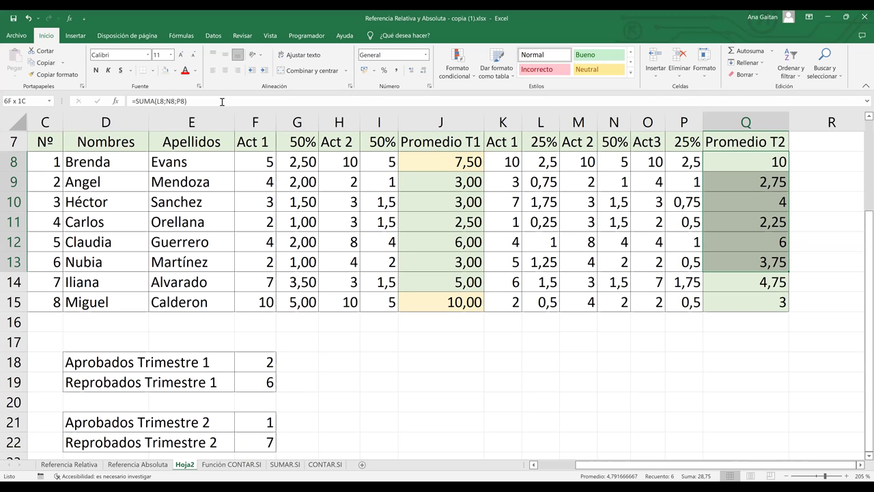
left_click(760, 186)
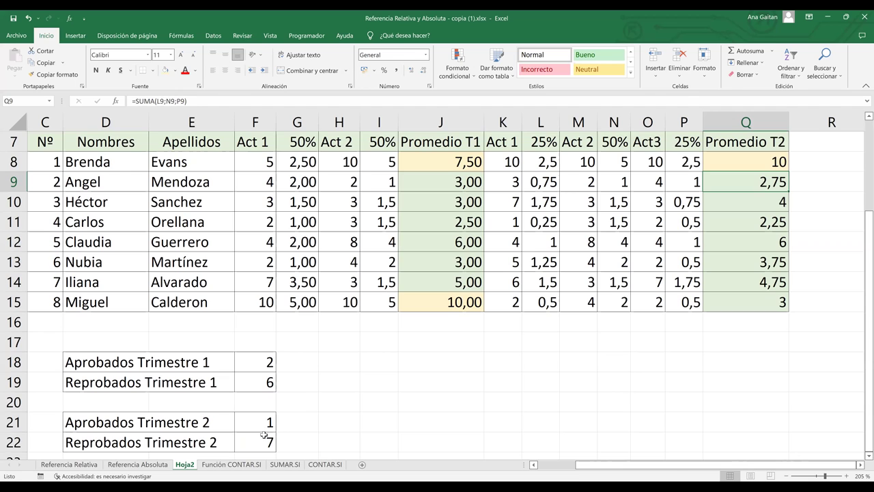
left_click_drag(264, 424, 267, 441)
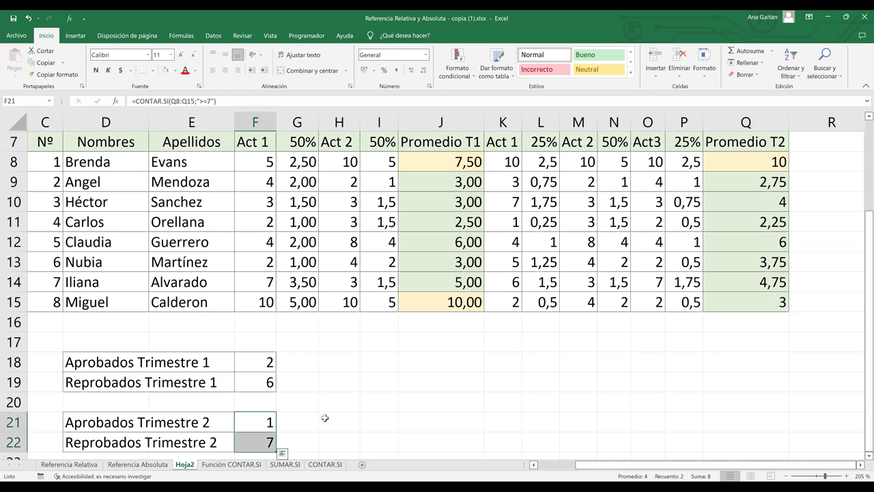
left_click(327, 436)
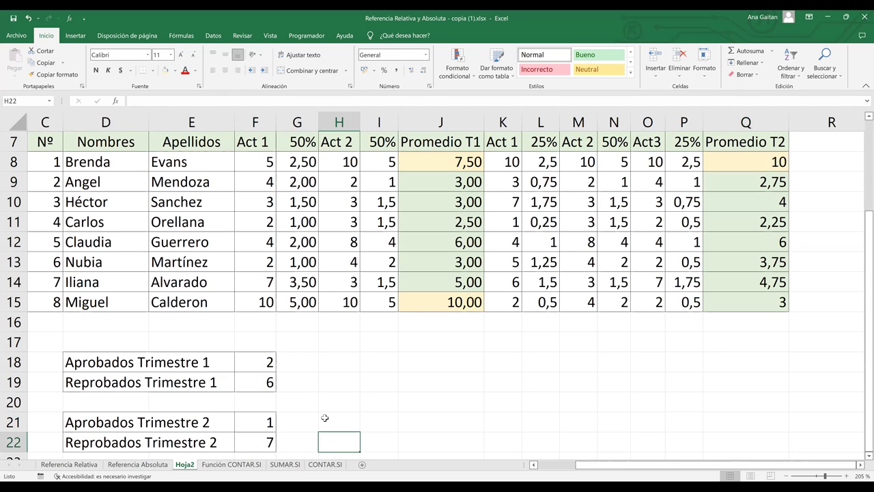
key("Down")
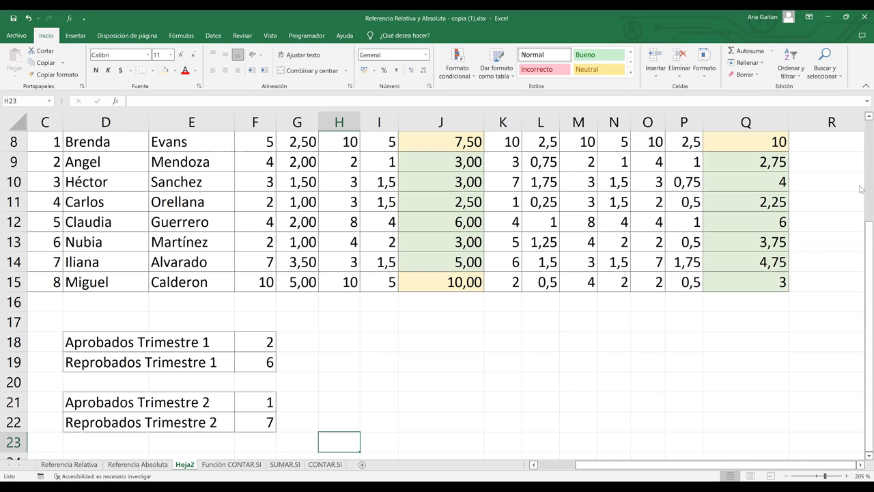
scroll(861, 190, "up", 3)
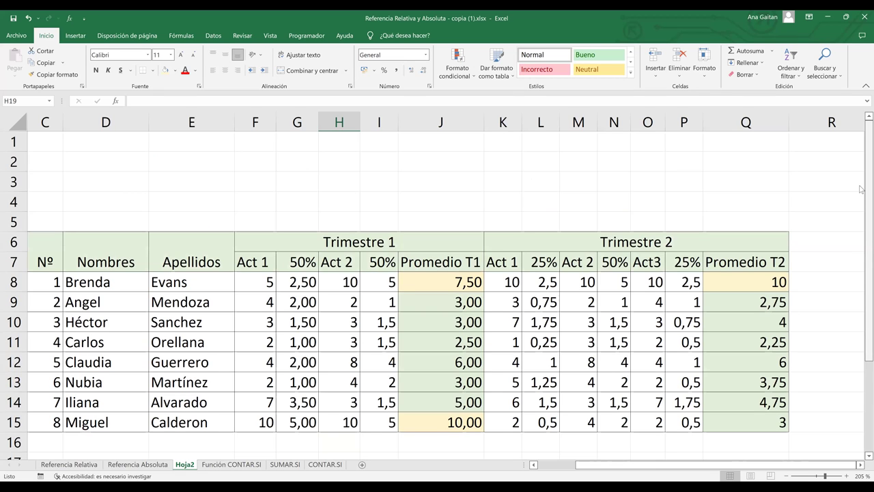
Step: Open the Función CONTAR.SI sheet and examine the question about the number 4 alongside the blank cells between the five sets
left_click(235, 467)
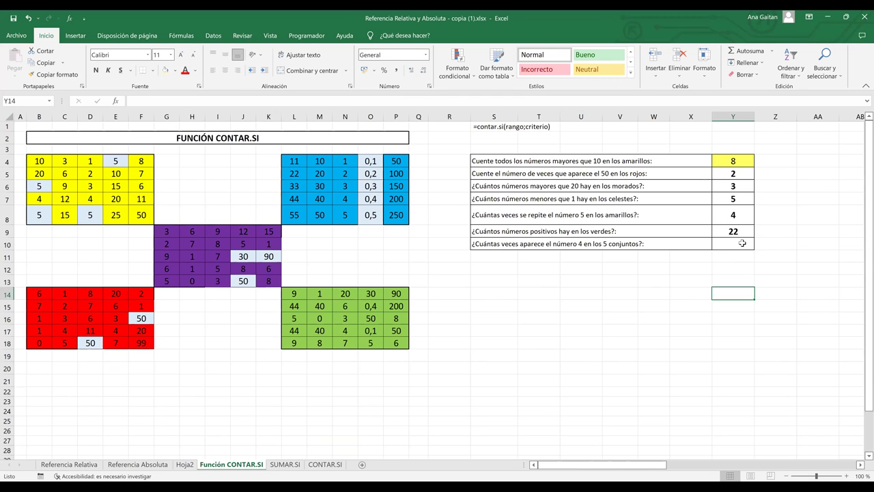
left_click(743, 243)
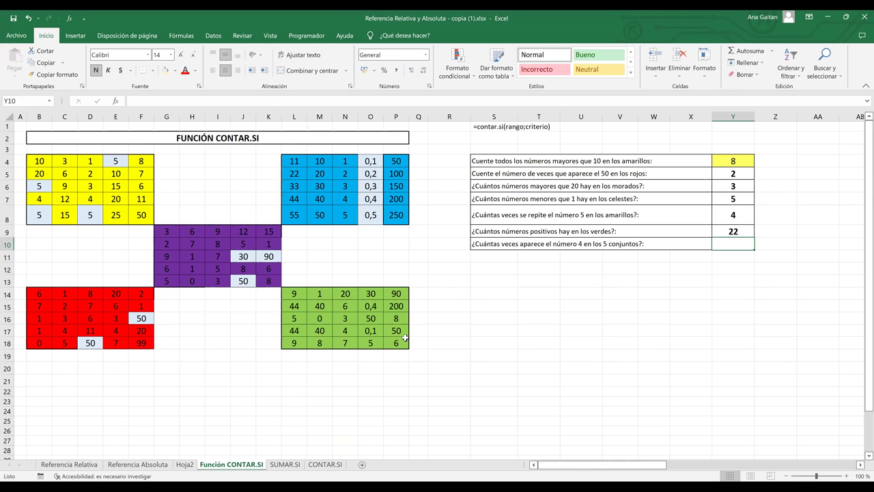
left_click(343, 246)
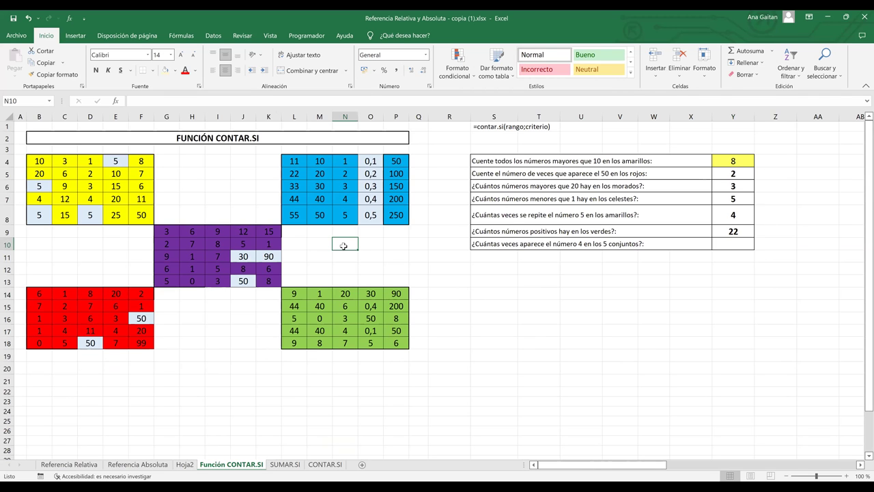
Step: Enter =CONTAR.SI(B4:P18;"4") in Y10 to count the number 4 across the whole block containing the five sets
left_click(732, 245)
type("=")
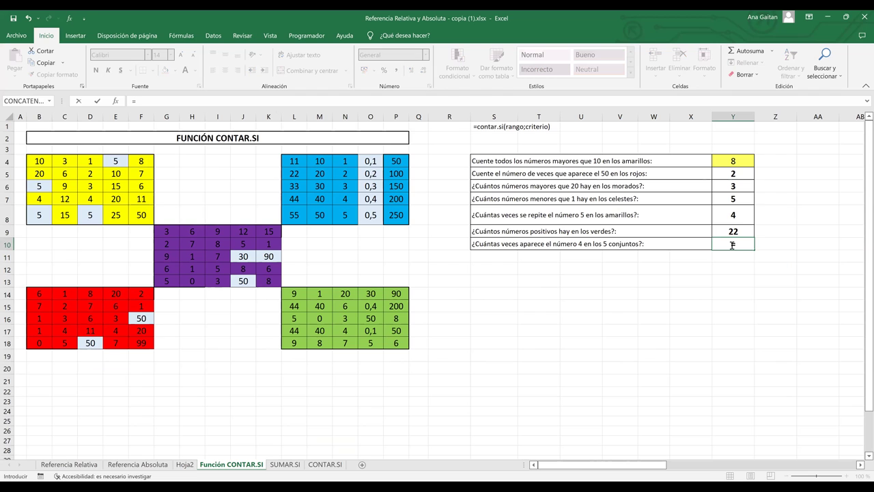
type("con")
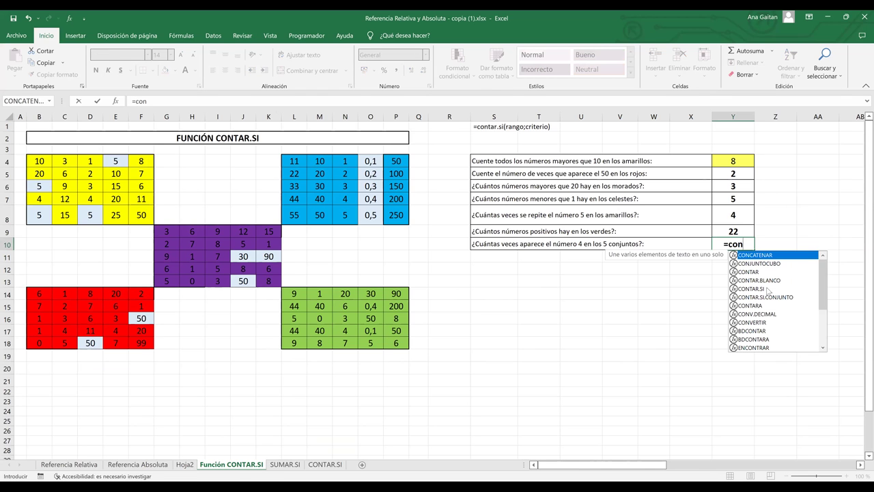
key("Down")
key("Down")
key("Down")
key("Down")
key("Tab")
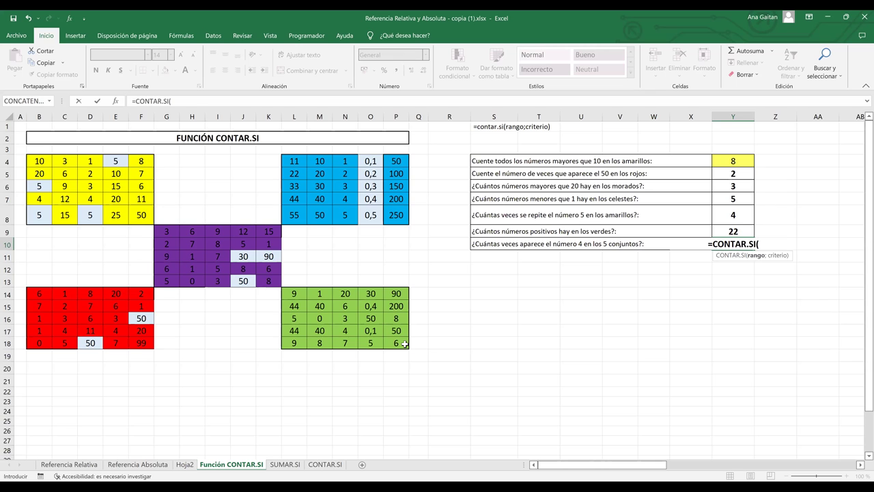
left_click_drag(39, 161, 406, 344)
type(";\"")
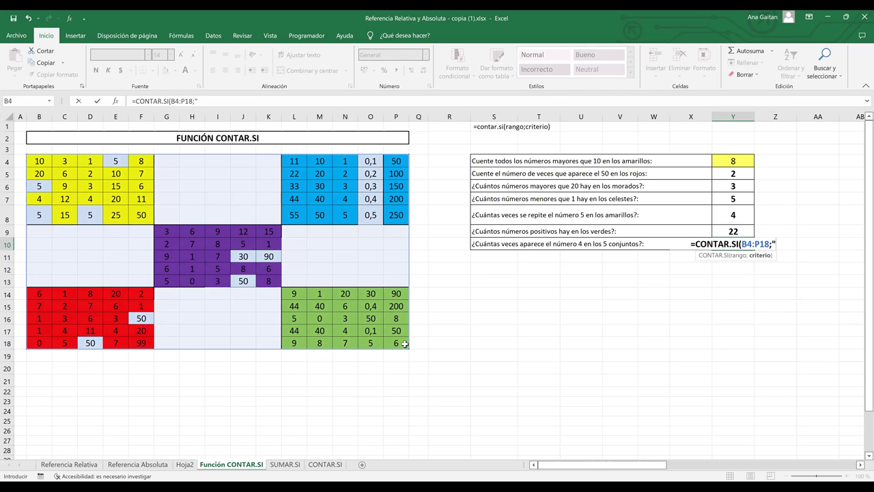
type("4\"")
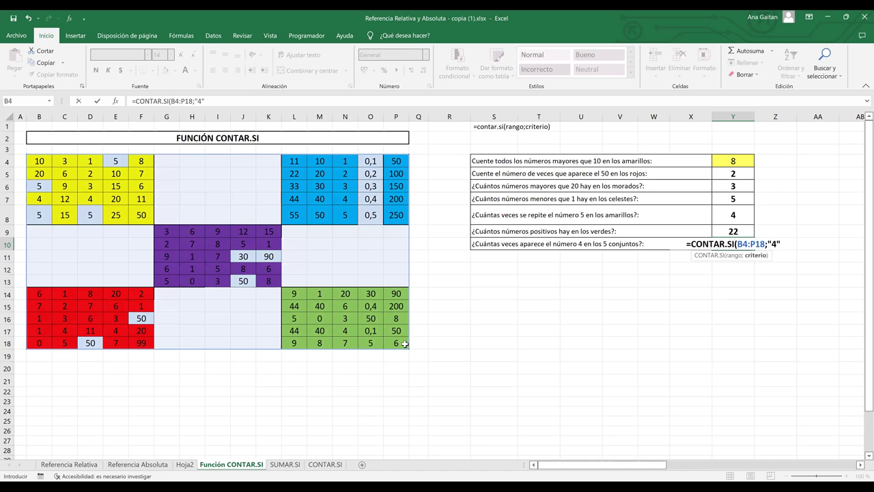
key("Return")
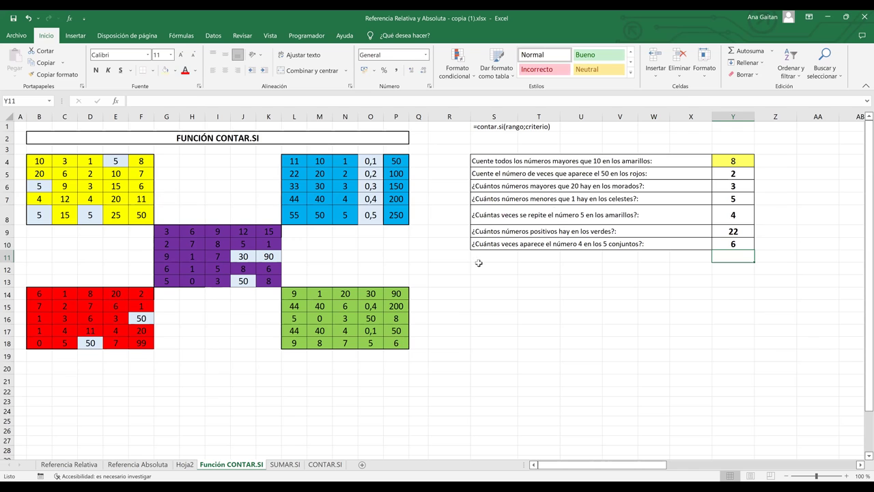
Step: Test the range of the Y10 formula by entering 4 in N11 and 5 in H7, outside the coloured sets
left_click(731, 246)
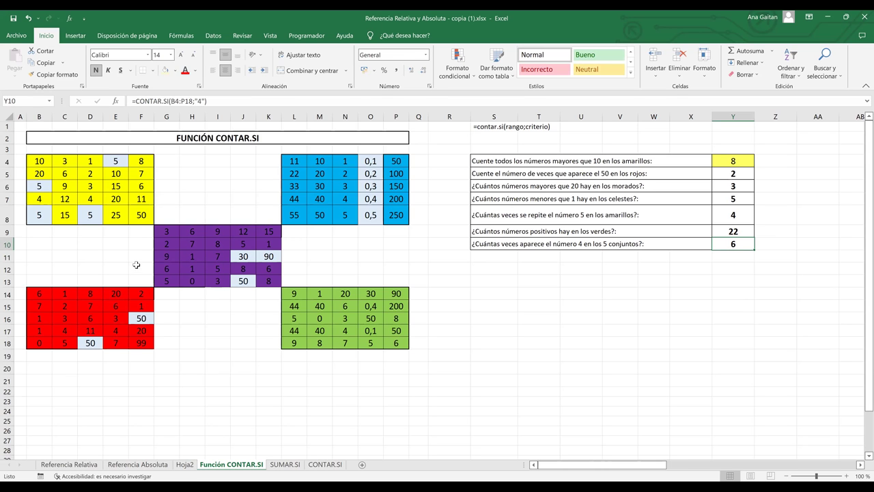
left_click(353, 260)
type("6")
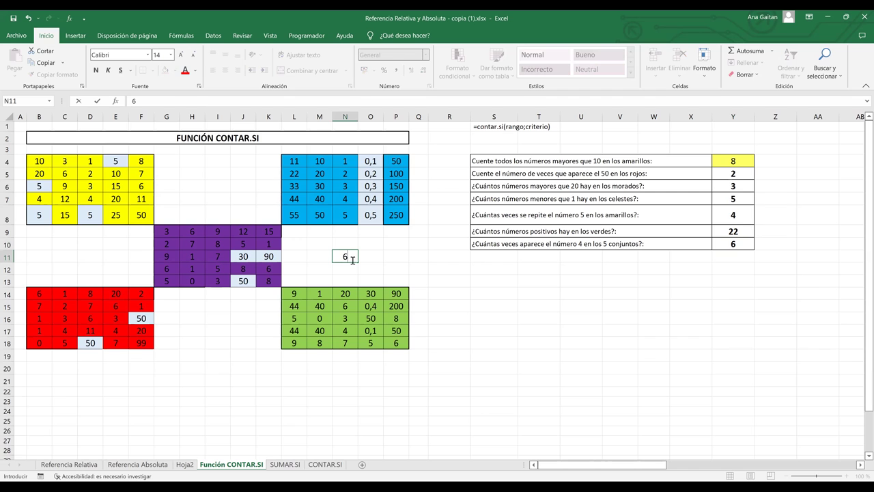
key("BackSpace")
type("4")
key("Tab")
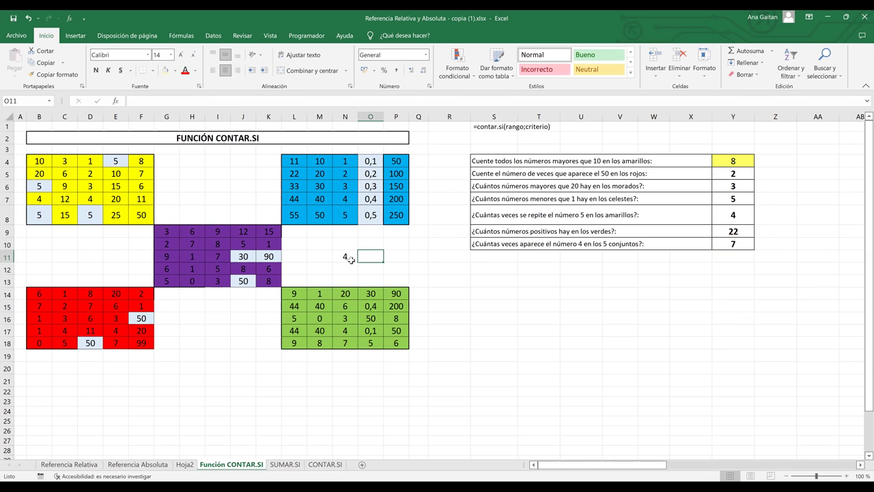
left_click(202, 198)
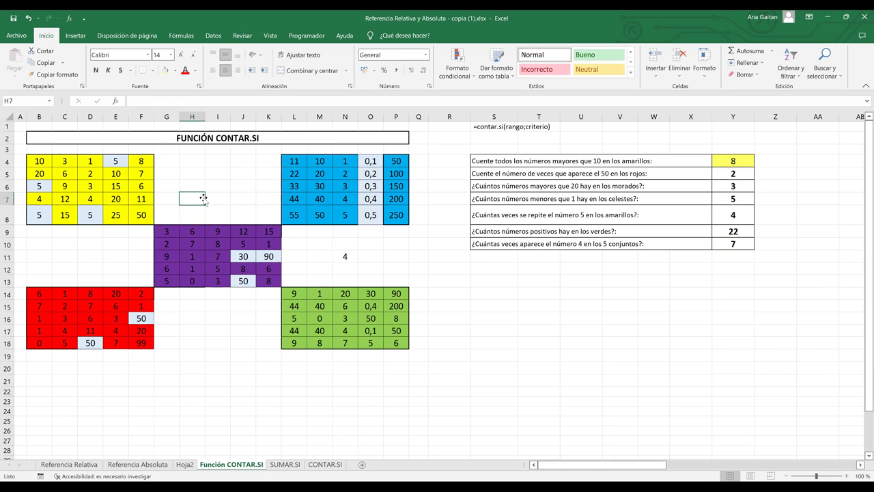
type("5")
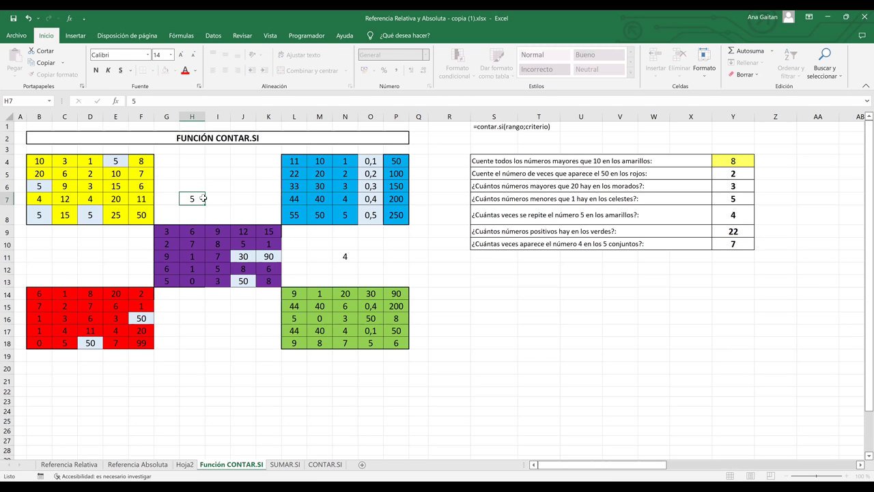
key("Return")
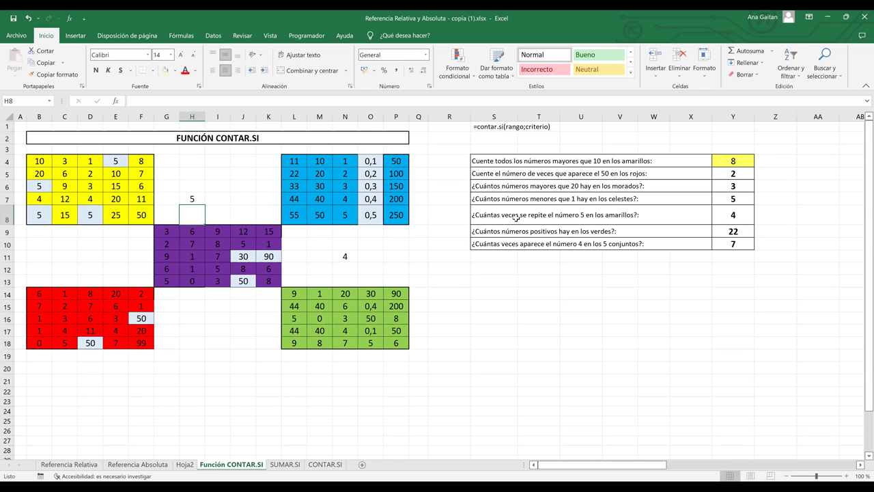
Step: Clear the CONTAR.SI formula from Y10
left_click(732, 244)
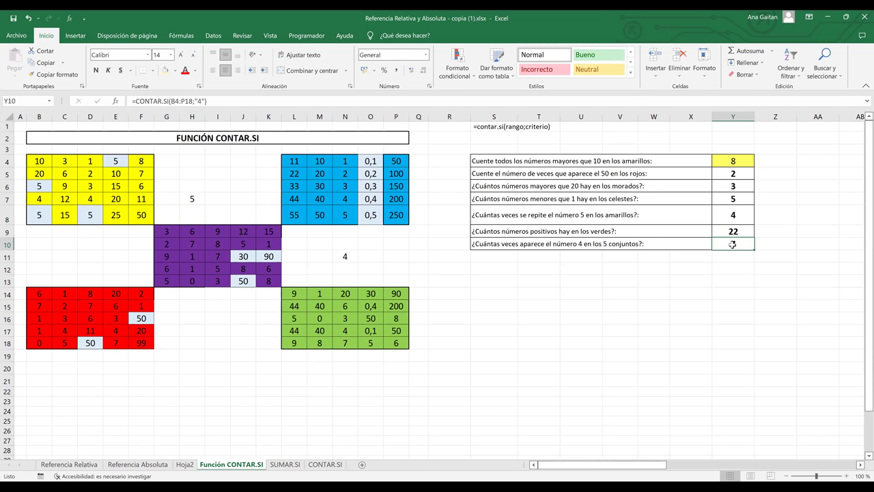
key("BackSpace")
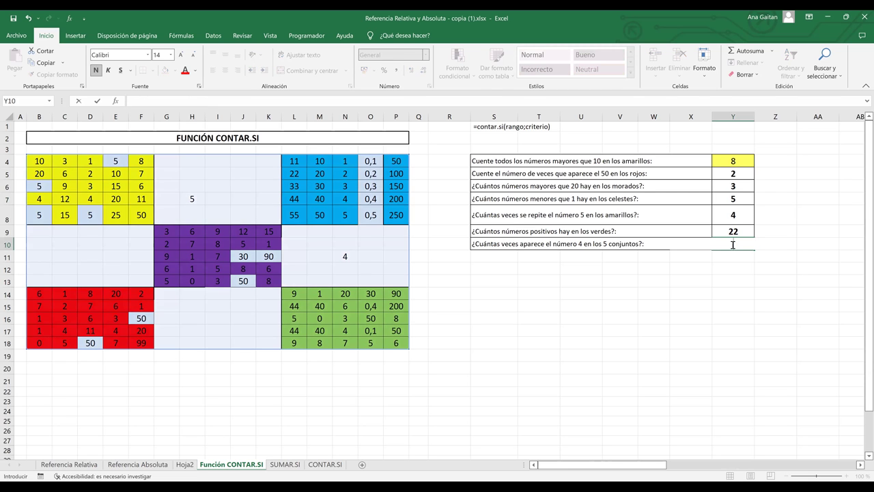
left_click(706, 331)
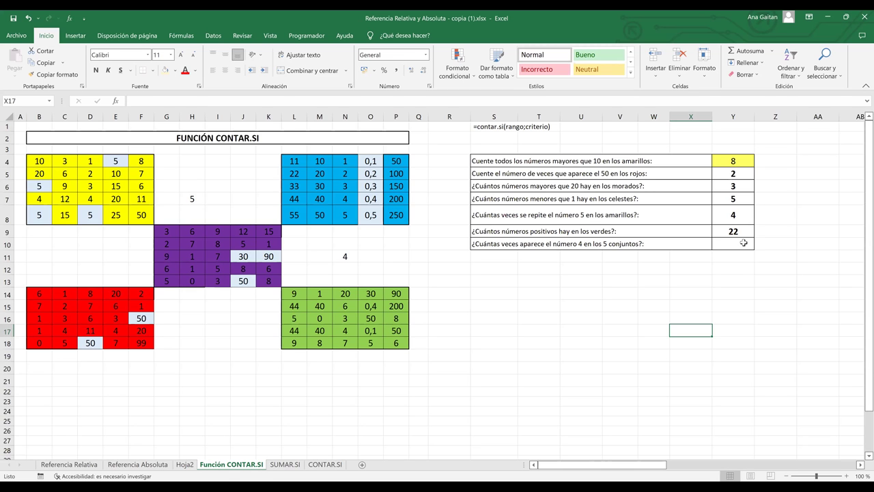
left_click(744, 243)
type("=")
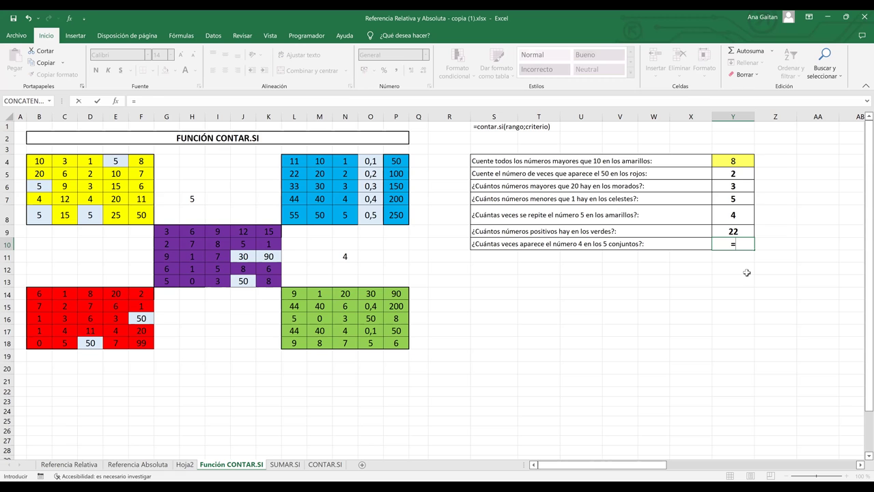
type("contar")
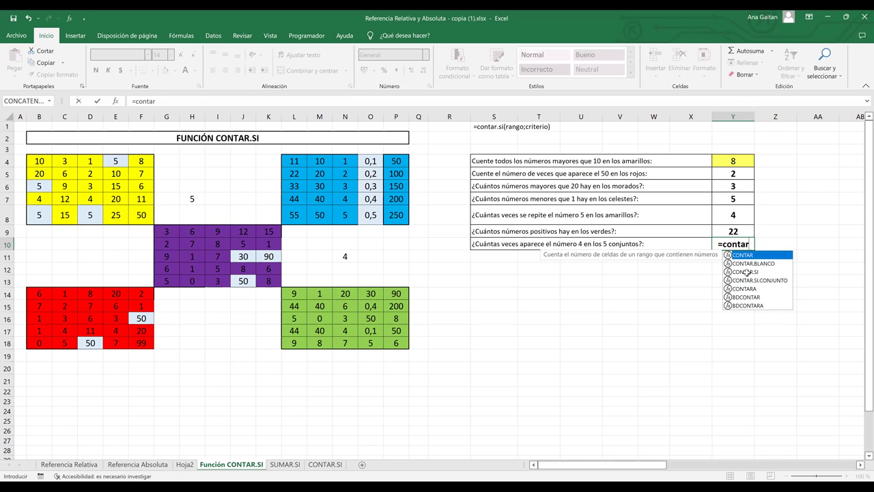
double_click(746, 272)
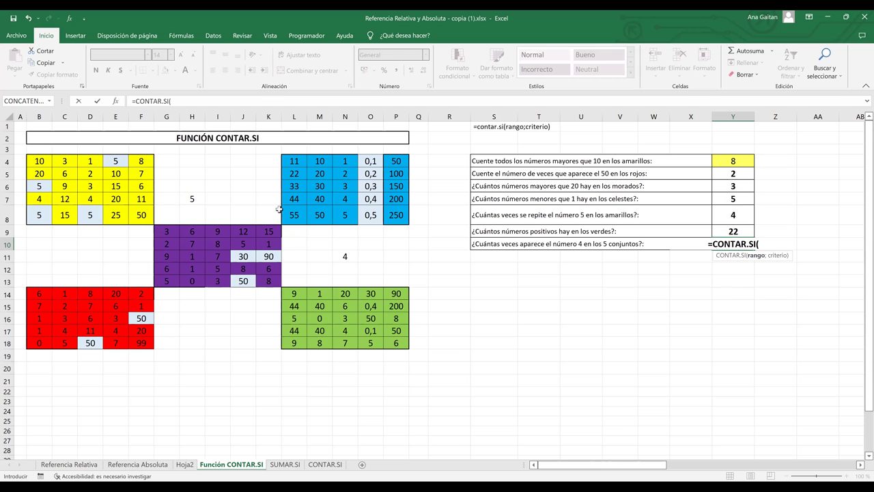
left_click(41, 161)
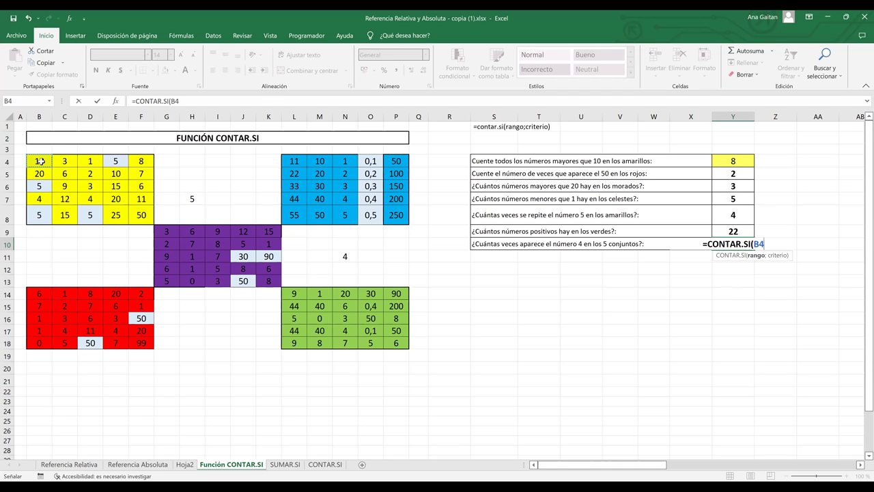
left_click_drag(41, 161, 119, 215)
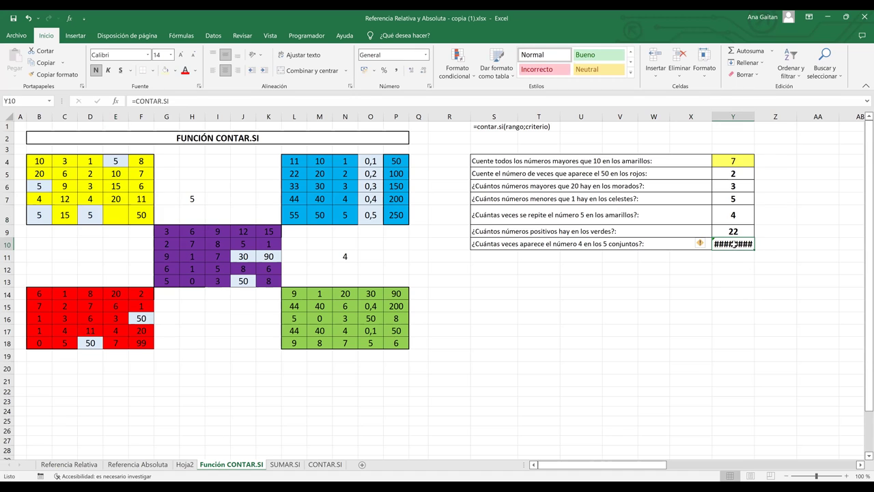
key("Delete")
left_click(699, 365)
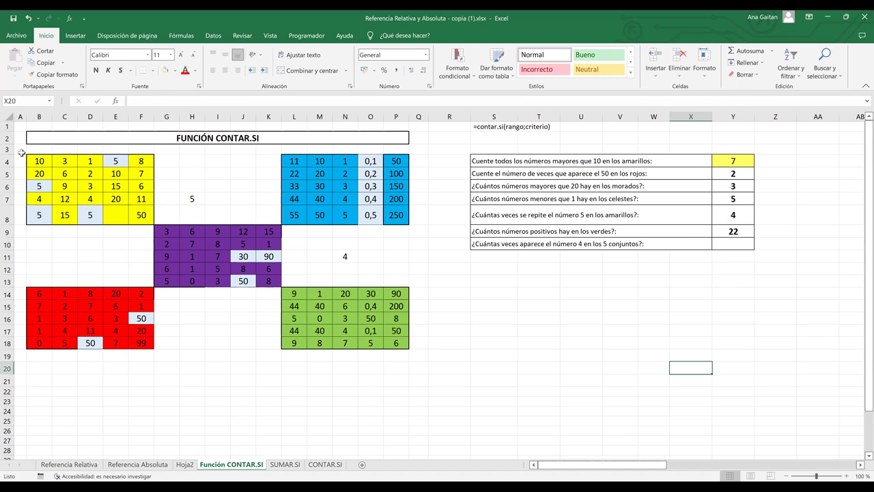
Step: Name the yellow set B4:F8 amarillo
left_click_drag(39, 161, 140, 215)
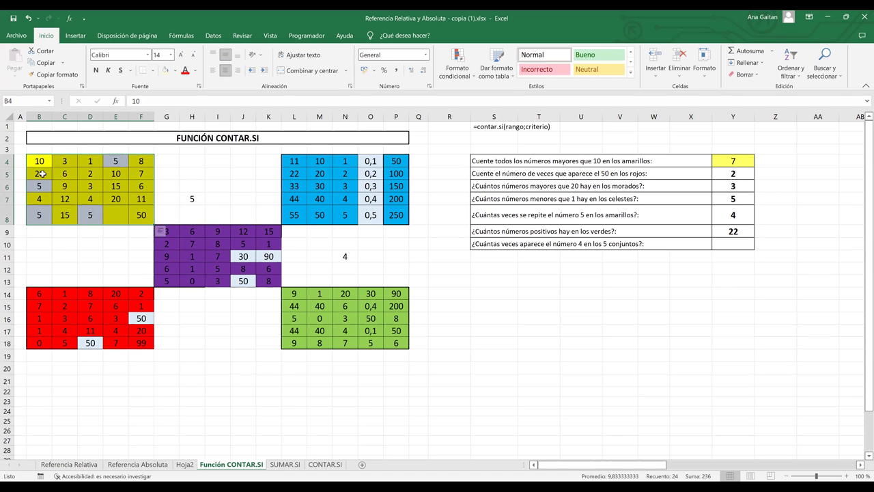
left_click(56, 77)
left_click(35, 98)
key("BackSpace")
type("amari")
type("llo")
key("Return")
left_click(104, 173)
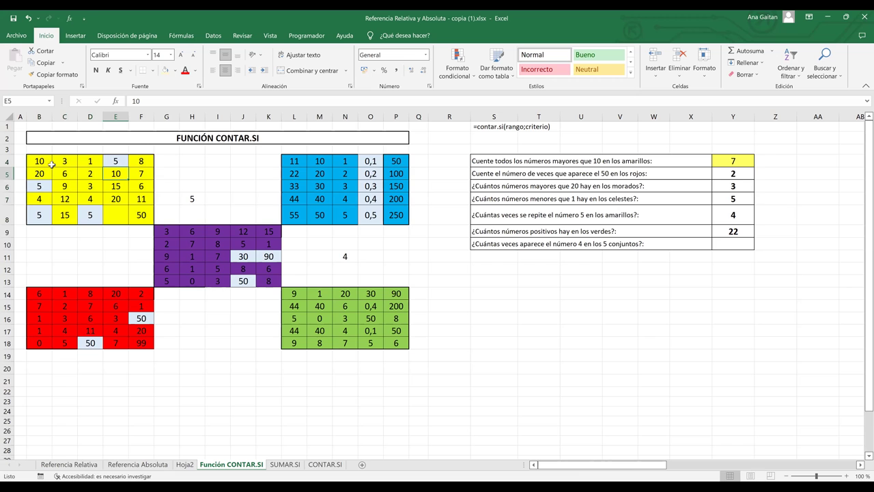
Step: Name the light blue set L4:P8 celeste
left_click_drag(294, 165, 403, 221)
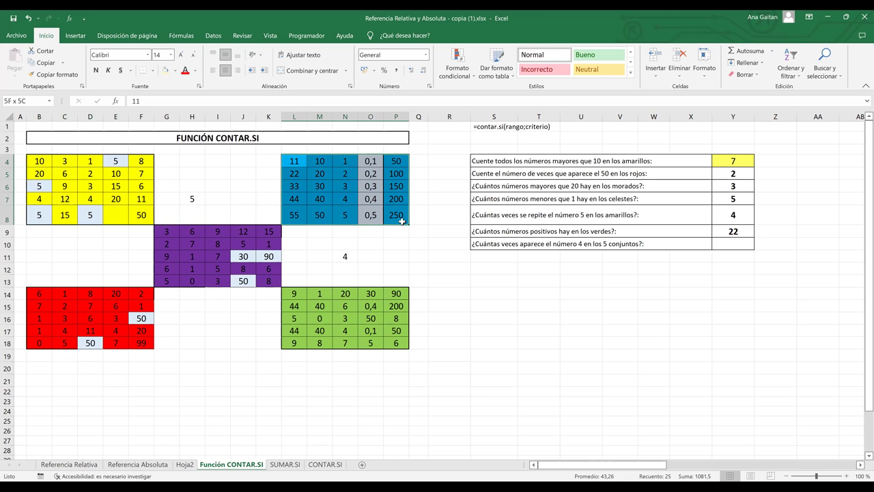
left_click(22, 100)
key("BackSpace")
type("celeste")
key("Return")
key("Return")
Step: Name the purple set G9:K13 morado
left_click_drag(166, 232, 270, 280)
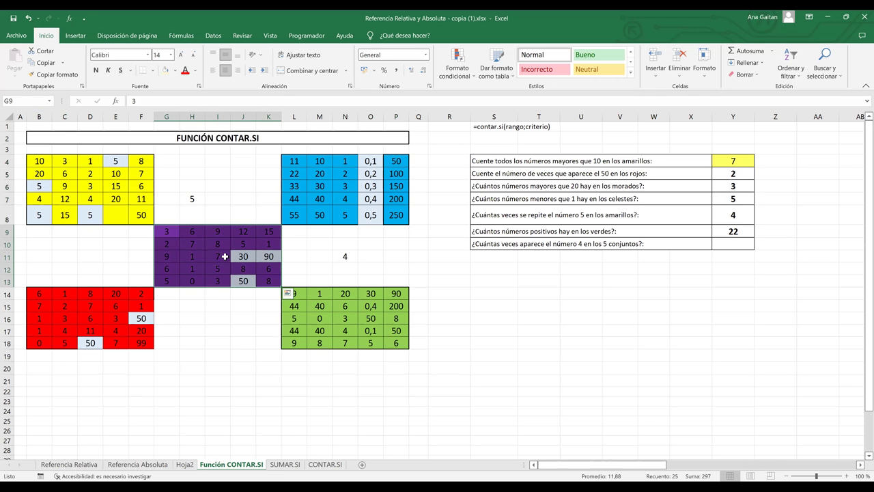
left_click(18, 103)
type("morado")
Step: Name the green set L14:P18 verde
left_click_drag(295, 294, 371, 318)
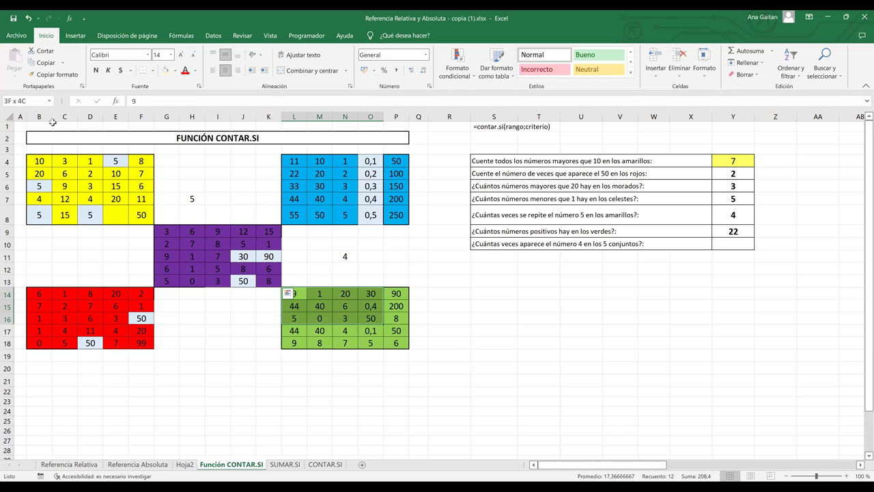
key("ctrl+a")
left_click(43, 101)
key("BackSpace")
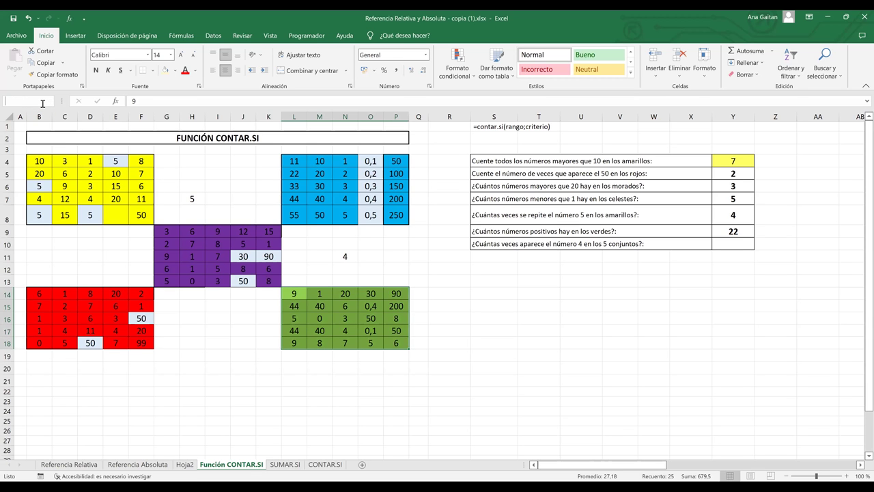
type("verde")
Step: Name the red set B14:F18 rojo
left_click(35, 293)
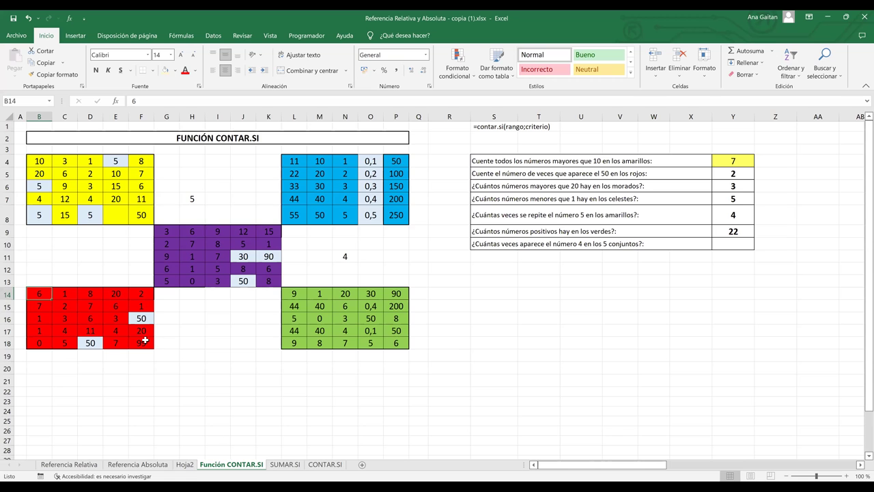
left_click(28, 101)
type("rojo")
left_click(654, 331)
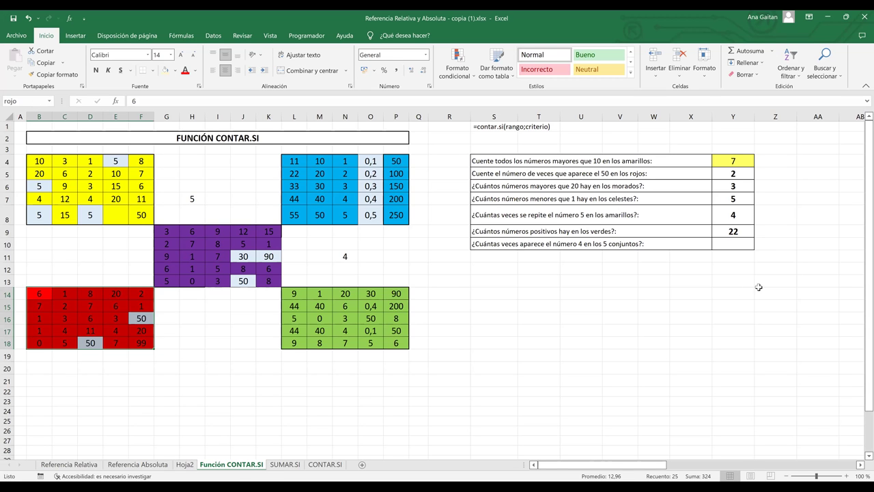
Step: Start the formula in Y10 with CONTAR.SI(amarillo;"4") to count the 4s in the yellow set
left_click(739, 244)
type("=")
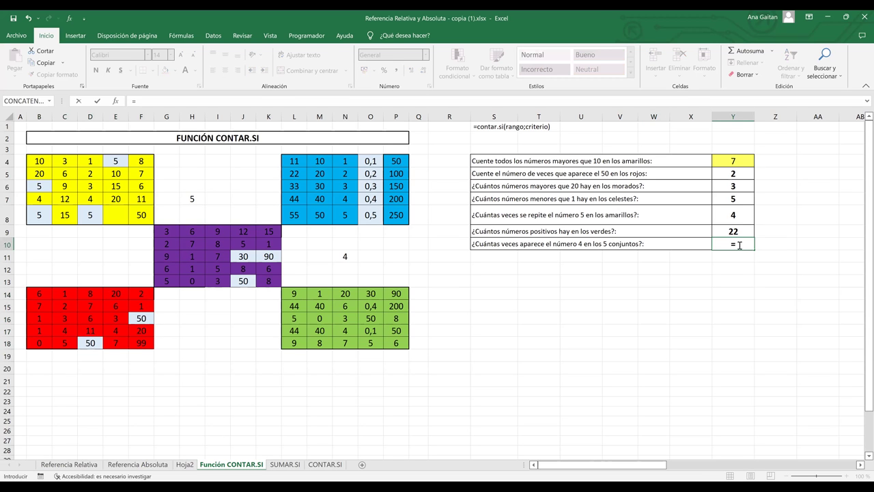
type("con")
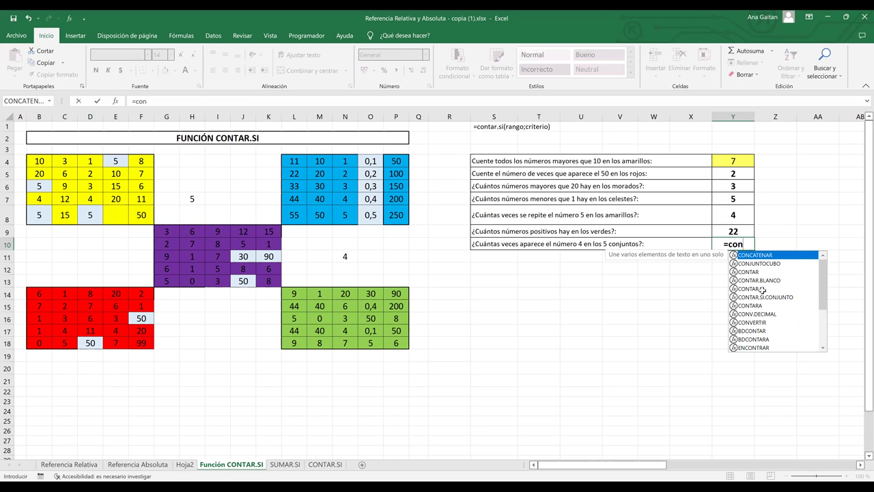
double_click(763, 290)
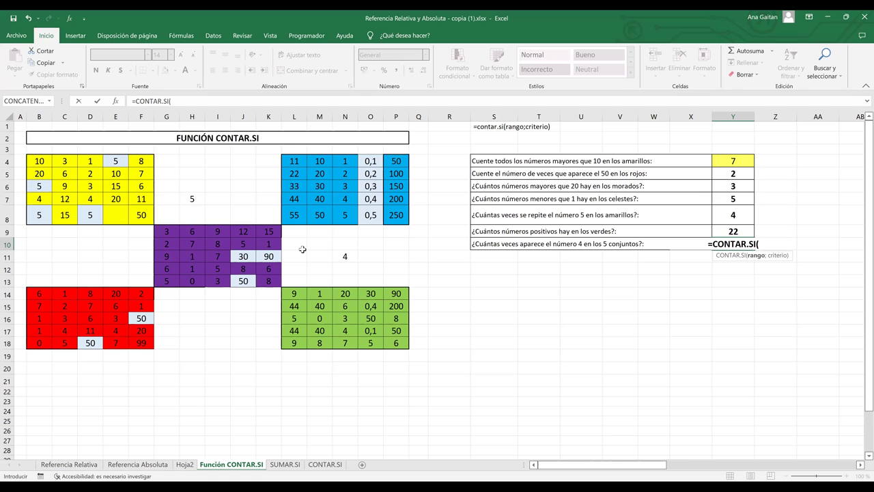
type("ama")
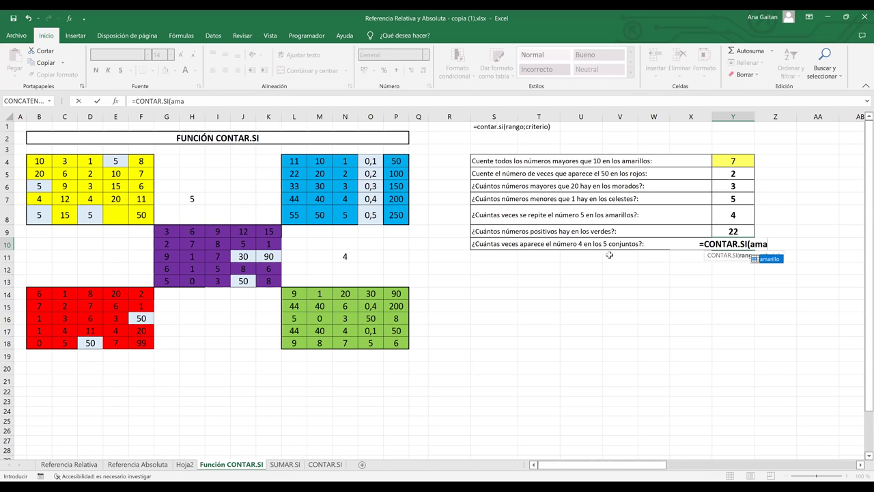
double_click(772, 259)
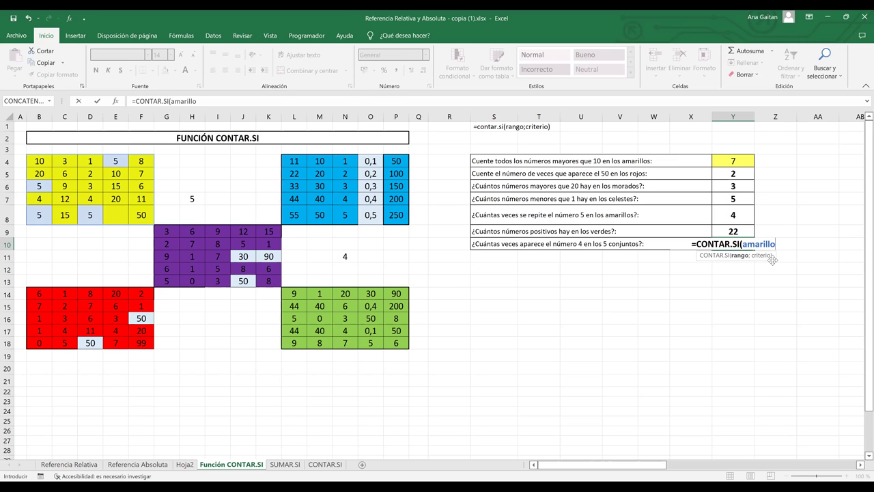
type(":")
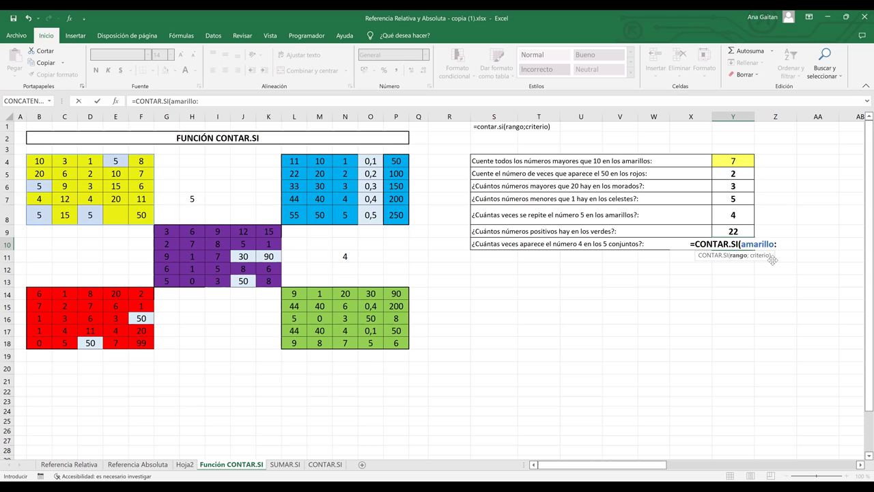
key("BackSpace")
type(";\"")
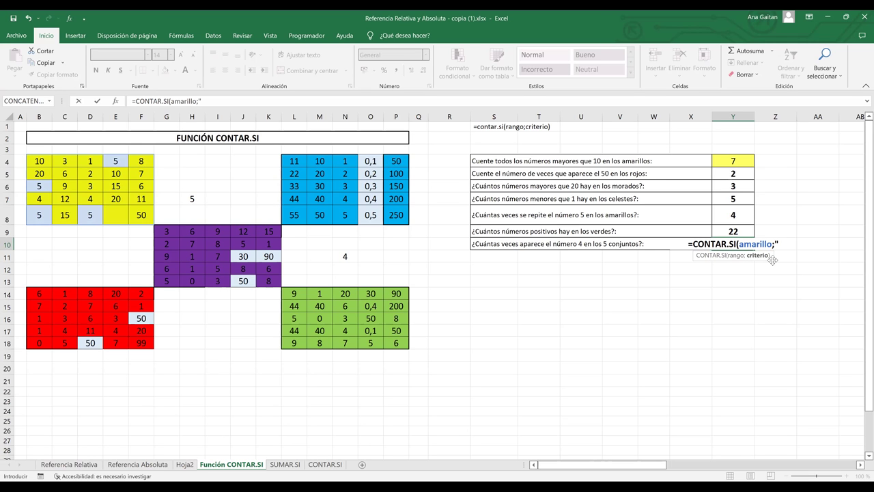
type("4\"")
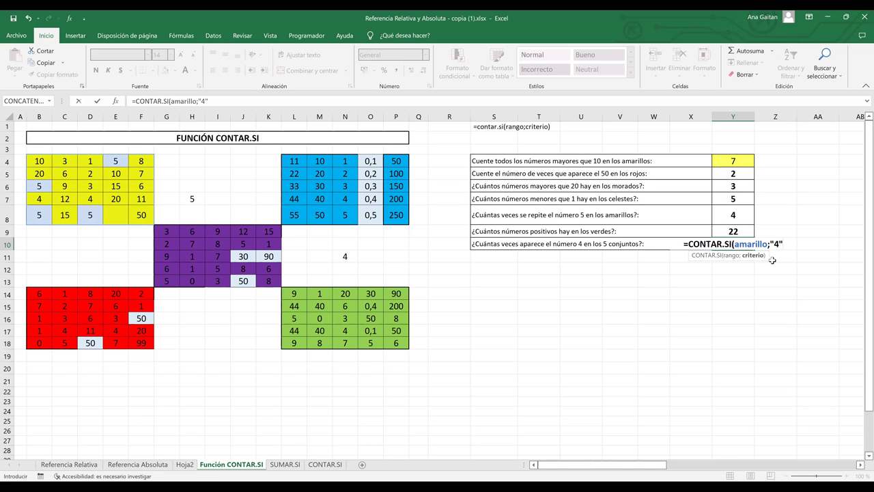
type(")")
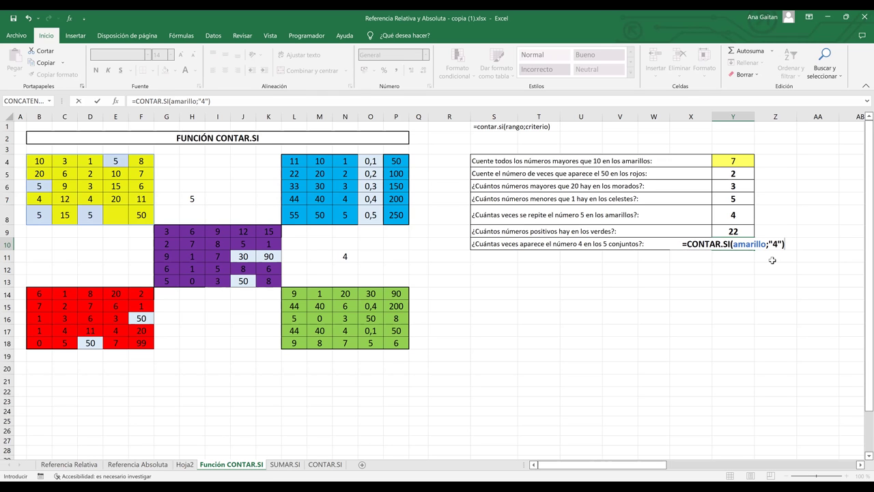
Step: Add +CONTAR.SI(celeste;"4") to the Y10 formula for the light blue set
type("+")
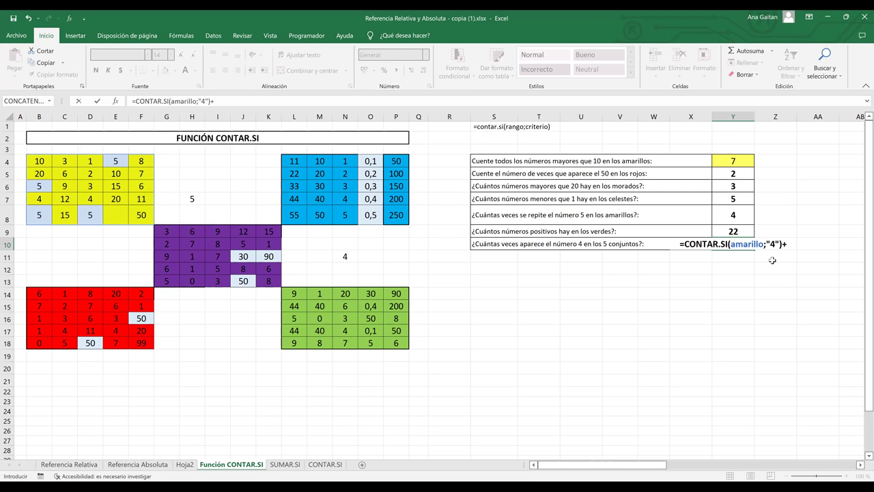
type("contar")
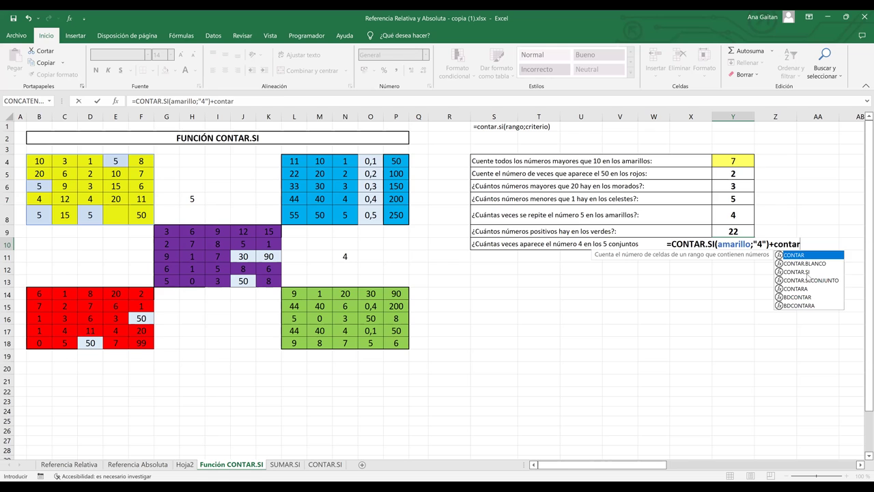
double_click(807, 272)
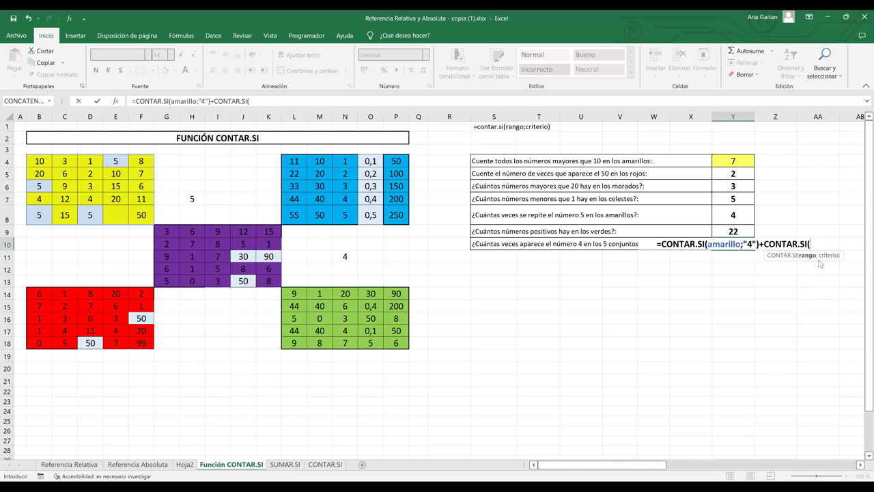
type("celes")
double_click(818, 259)
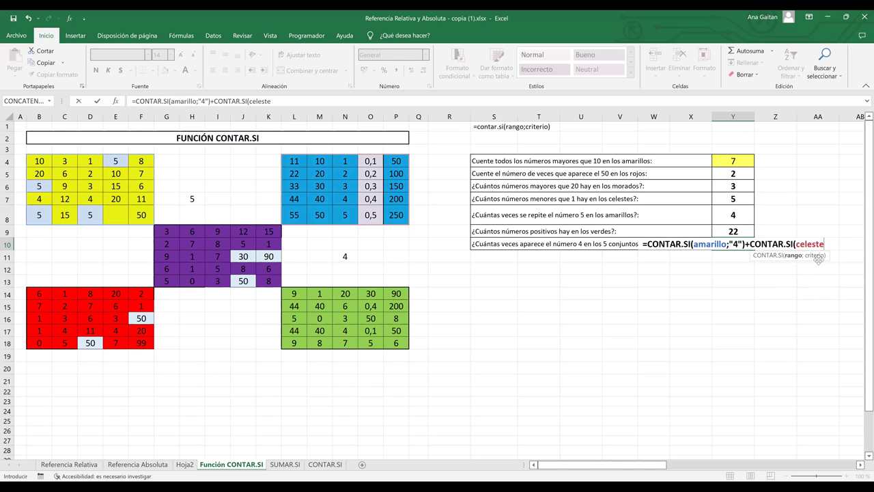
type(":")
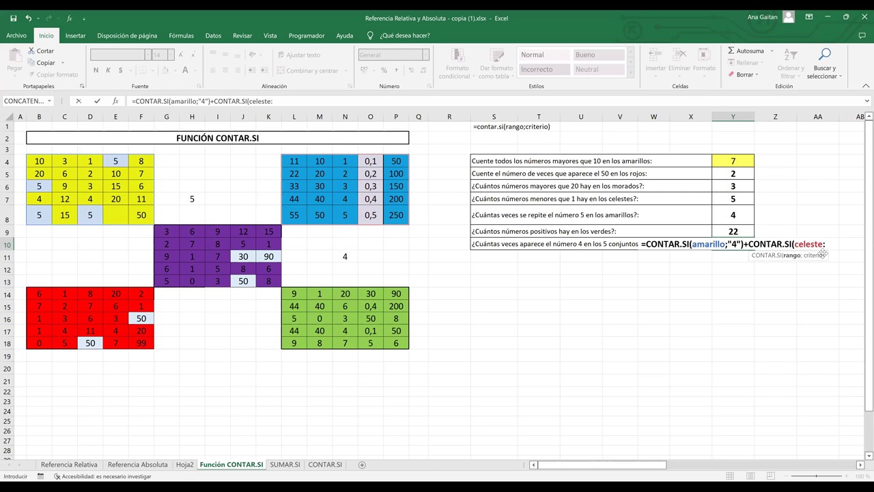
key("BackSpace")
type(";\"")
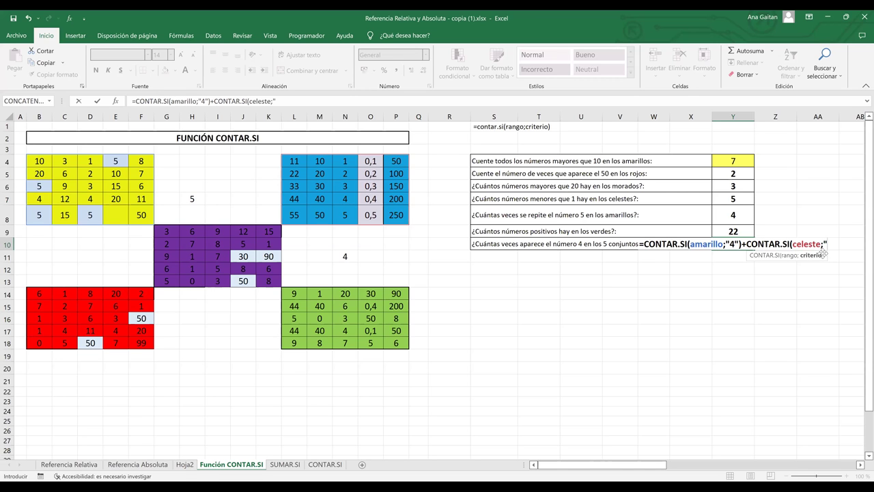
type("4\"")
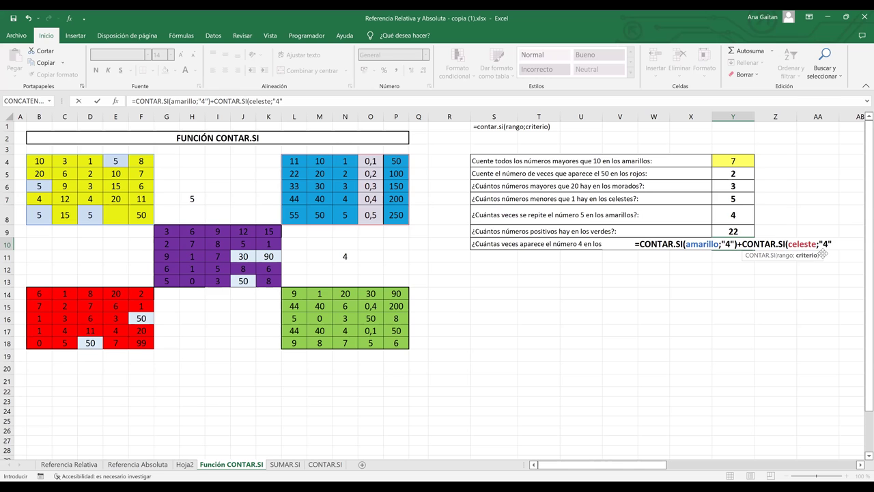
type(")")
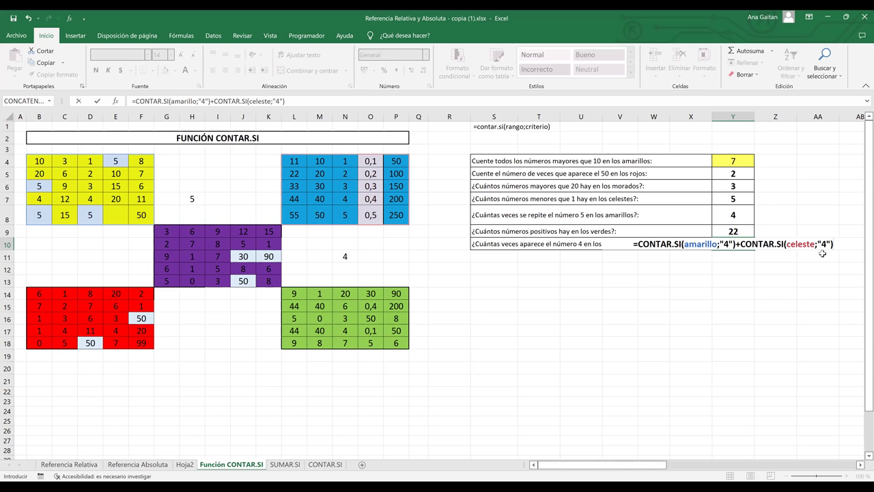
Step: Extend the Y10 formula with +CONTAR.SI(morado;"4") for the purple set
type("+")
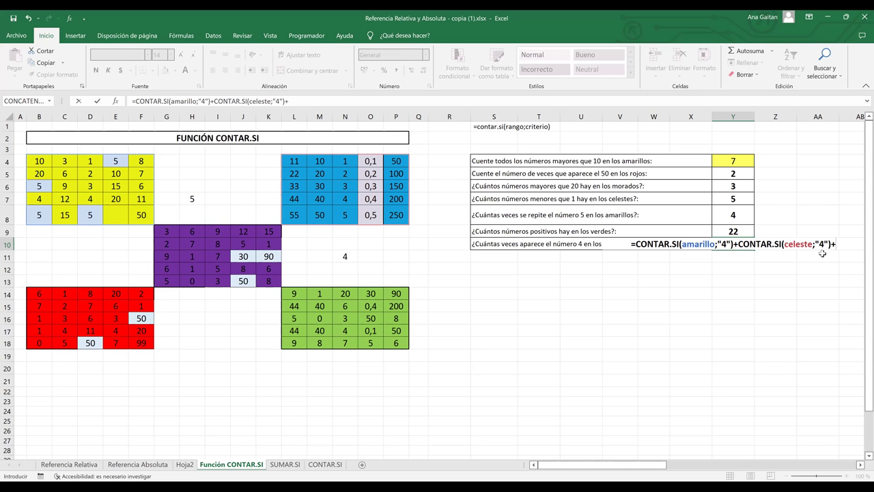
type("con")
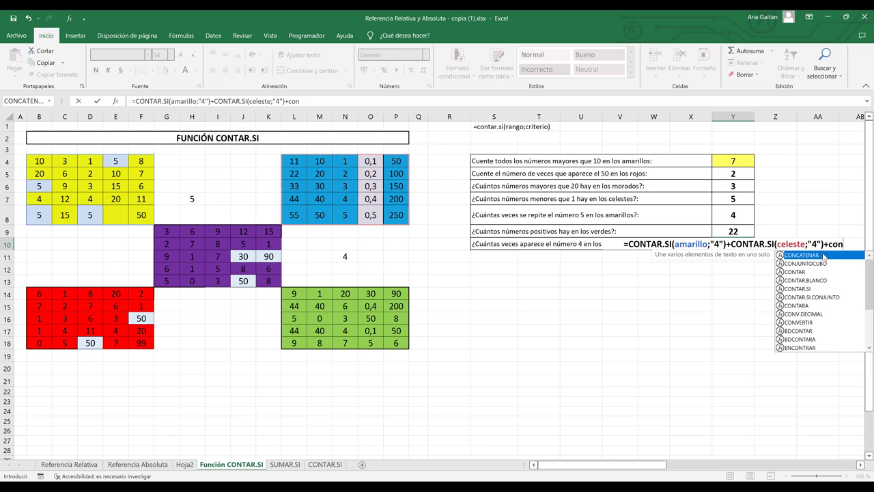
type("ta")
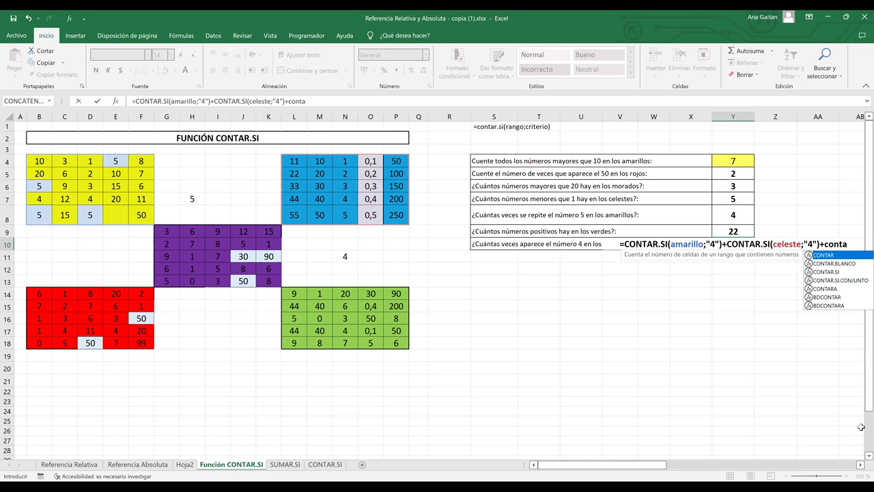
type("r.si")
key("Tab")
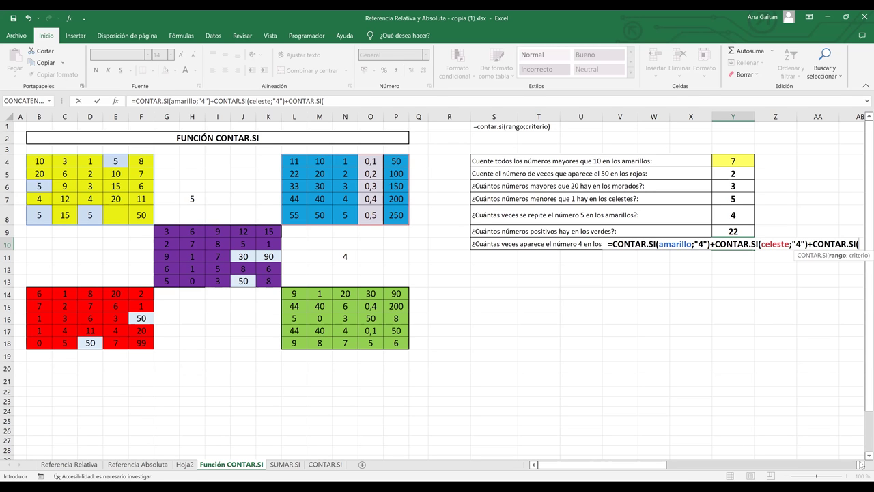
type("morado")
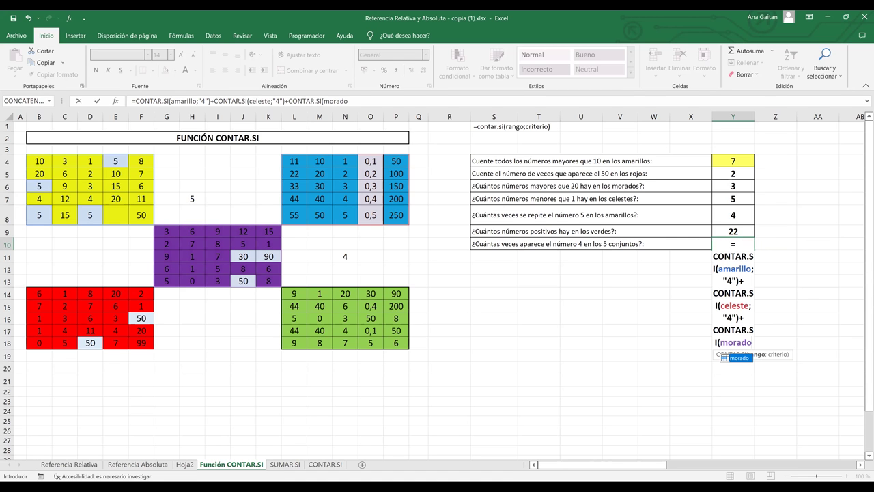
type(";\"")
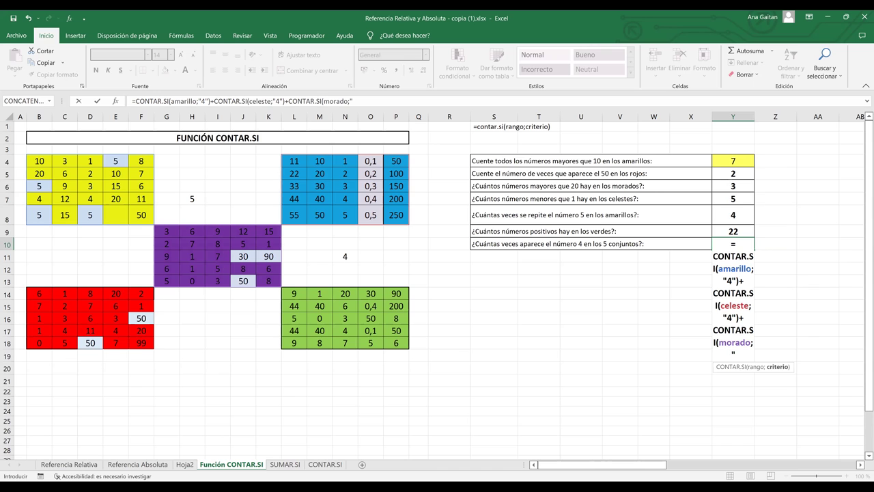
type("4\")")
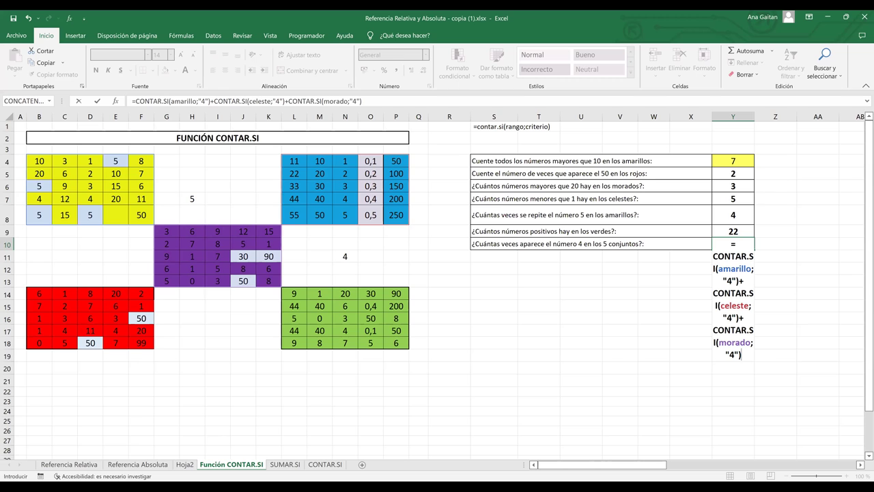
type("]")
key("BackSpace")
Step: Append +CONTAR.SI(rojo;"4") to the Y10 formula for the red set
type("+")
type("contar.")
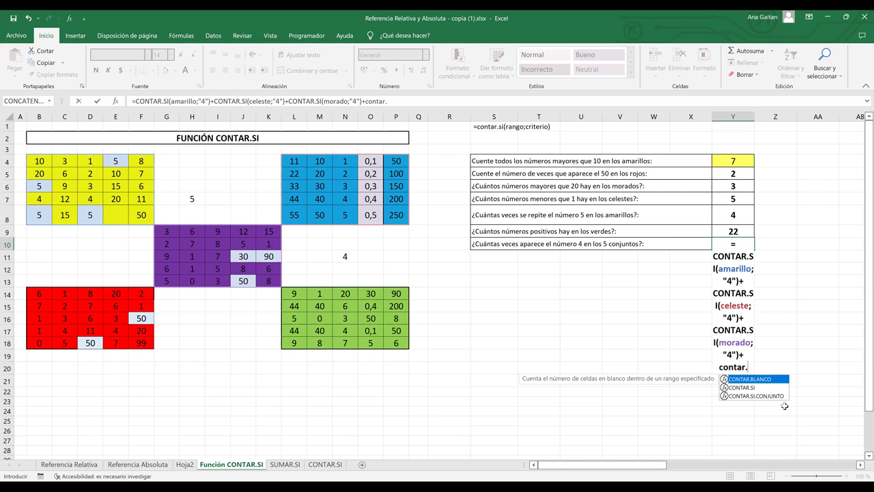
left_click(745, 387)
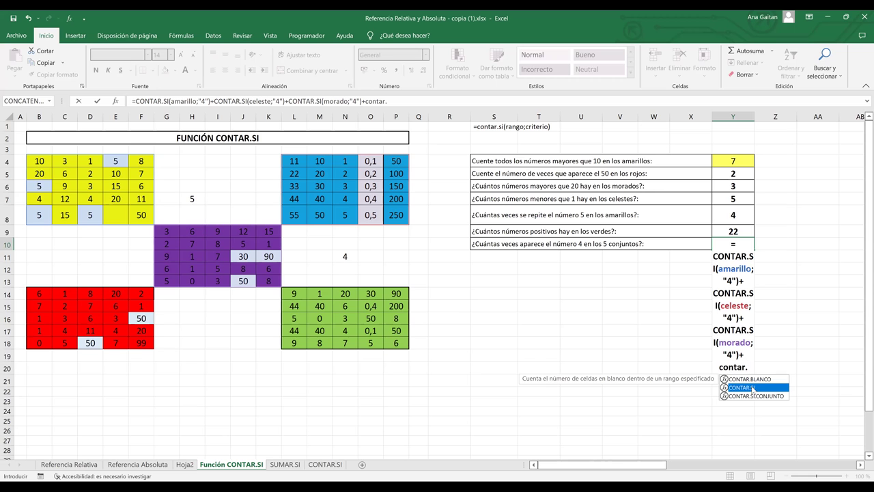
double_click(751, 387)
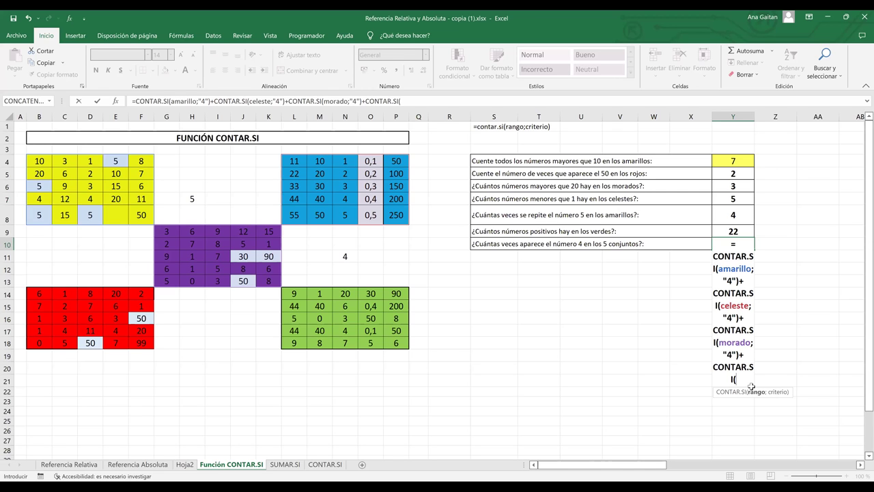
type("rojo;\"")
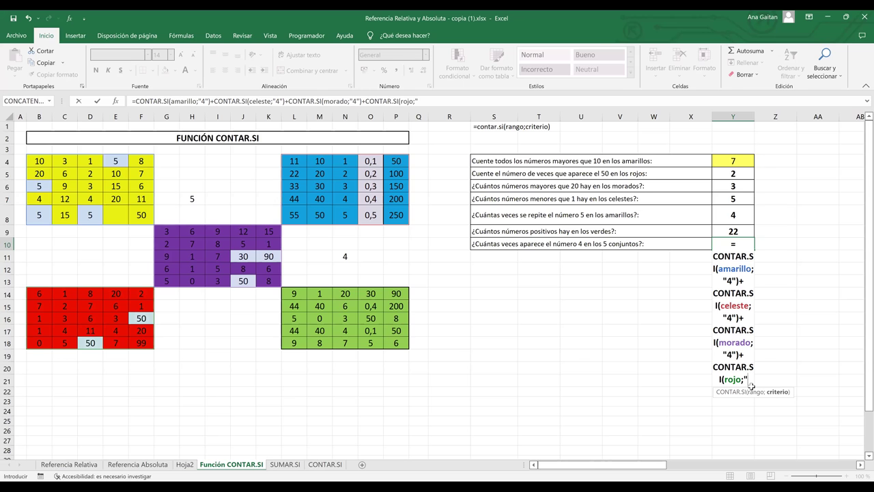
type("4\")")
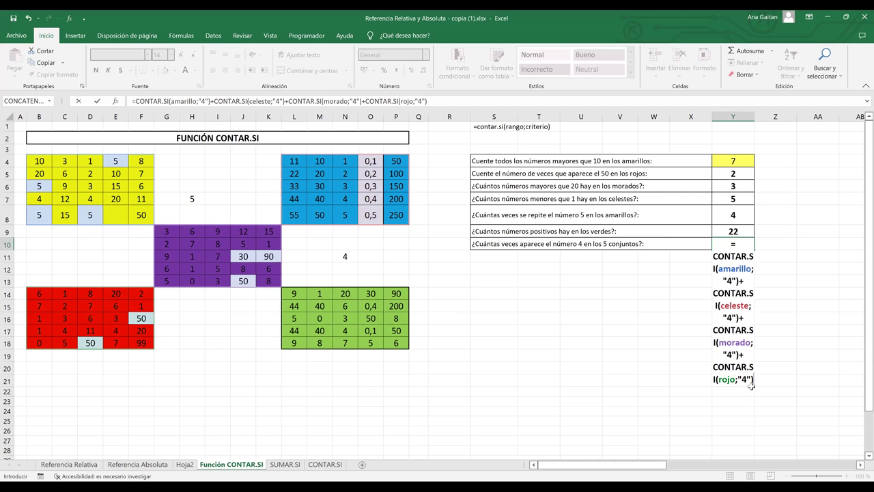
Step: Complete the Y10 formula with +CONTAR.SI(verde;"4") for the green set and enter it
type("+contar")
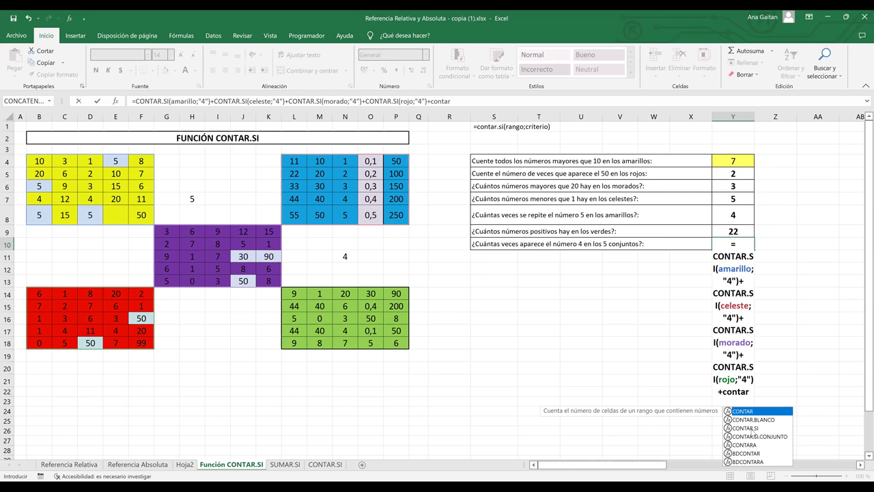
double_click(752, 428)
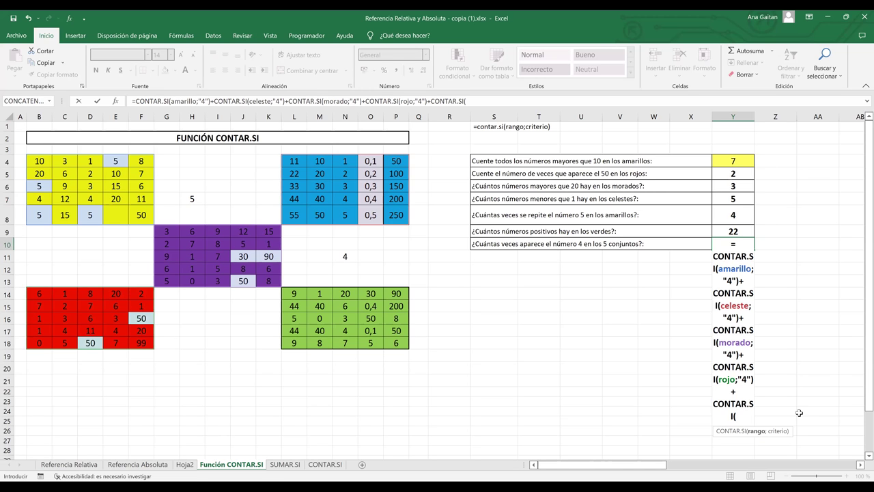
type("verde")
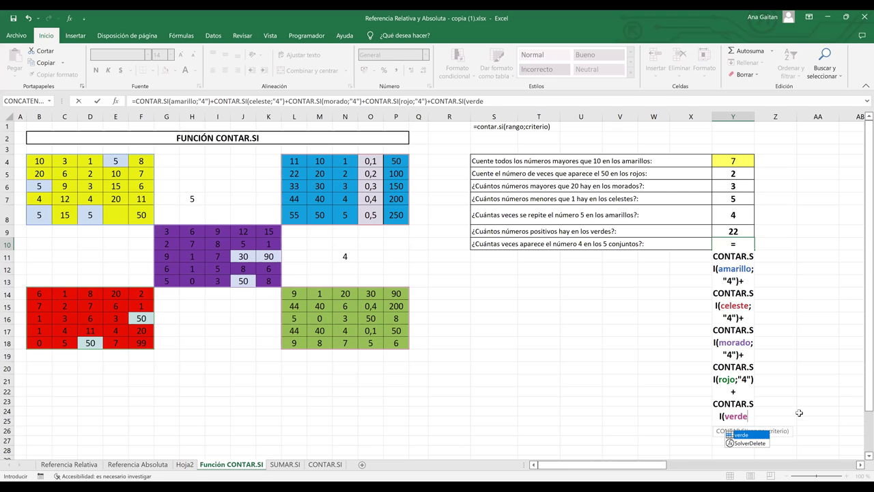
type(";\"4\"")
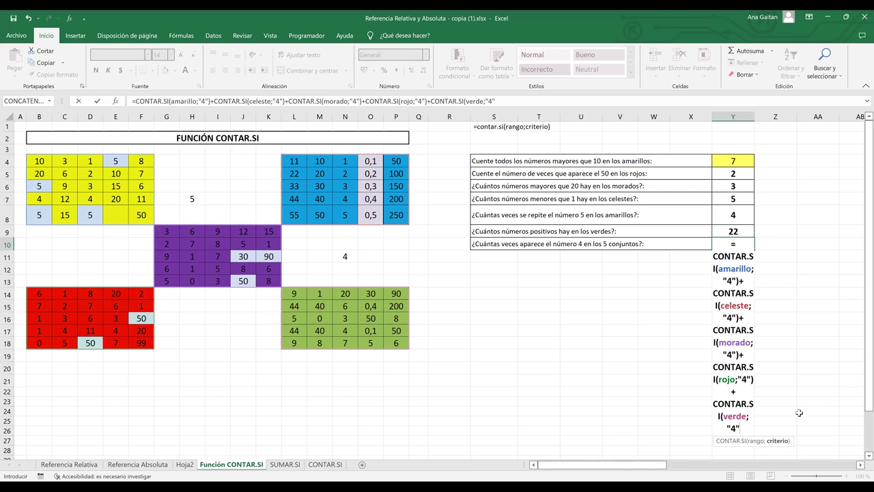
type(")")
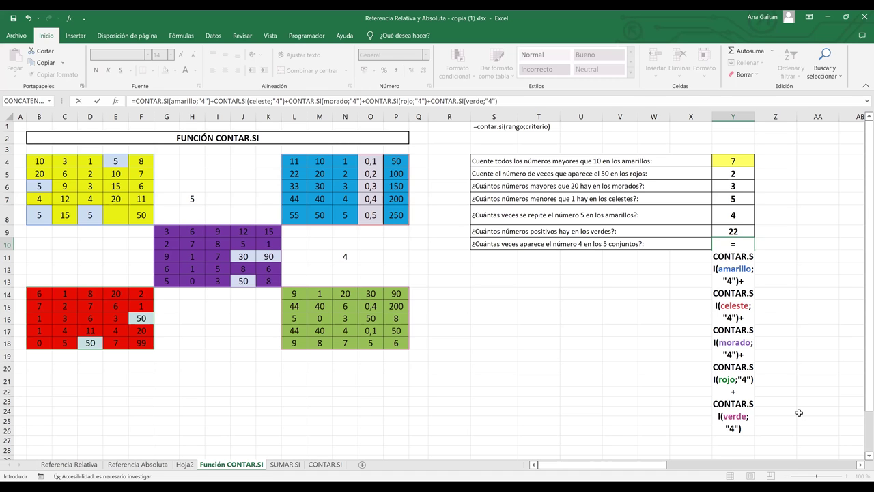
key("Return")
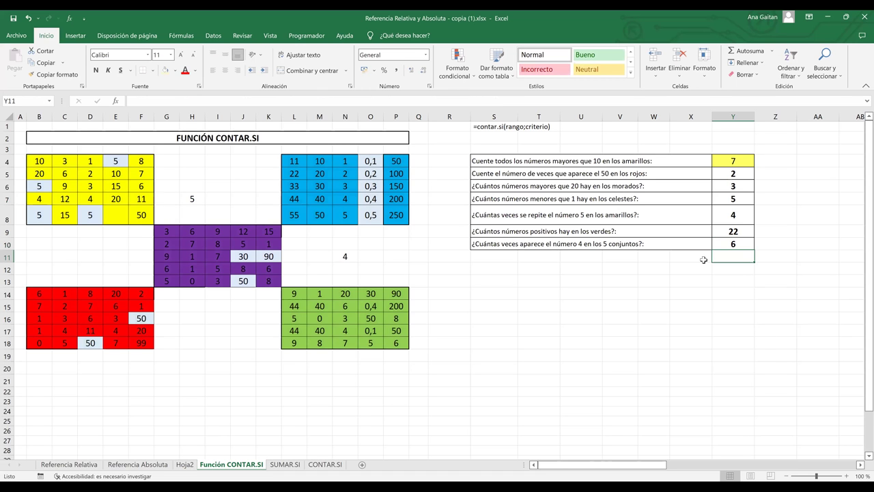
left_click(731, 242)
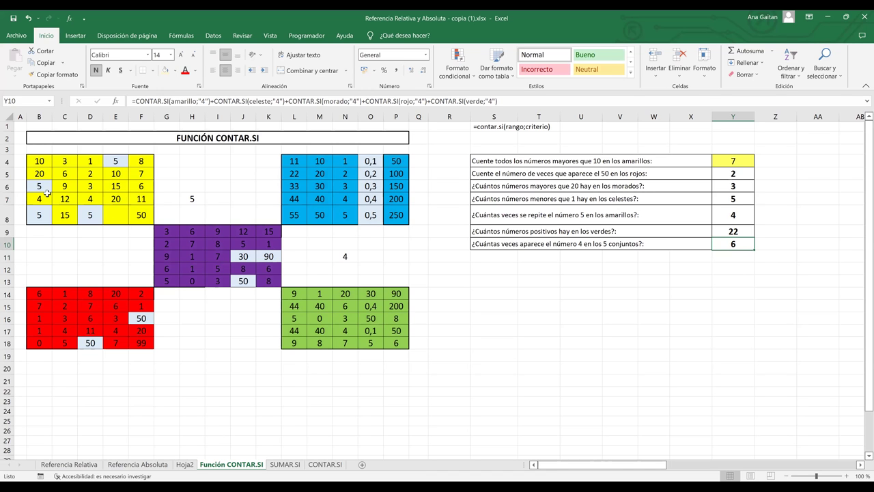
left_click_drag(42, 171, 59, 200)
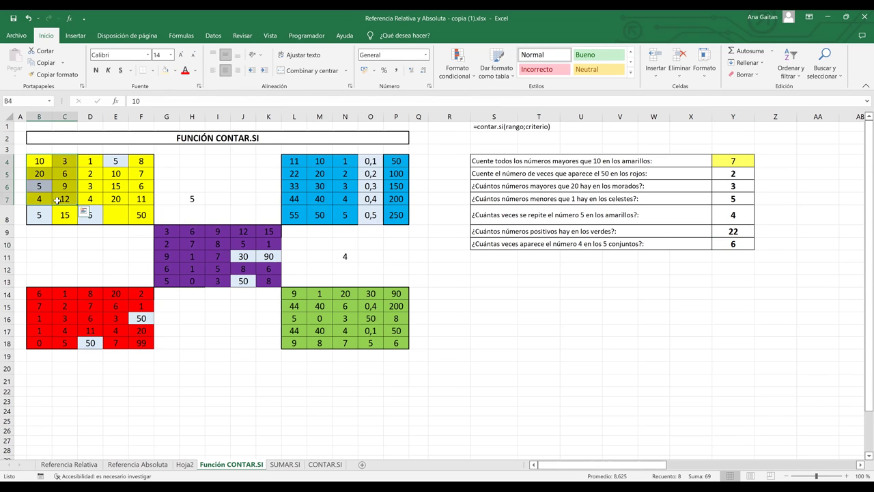
left_click(353, 271)
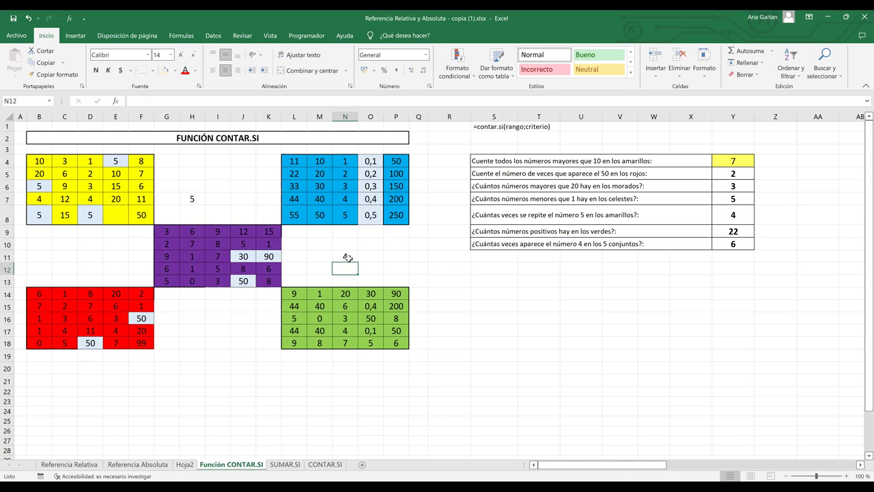
left_click(348, 257)
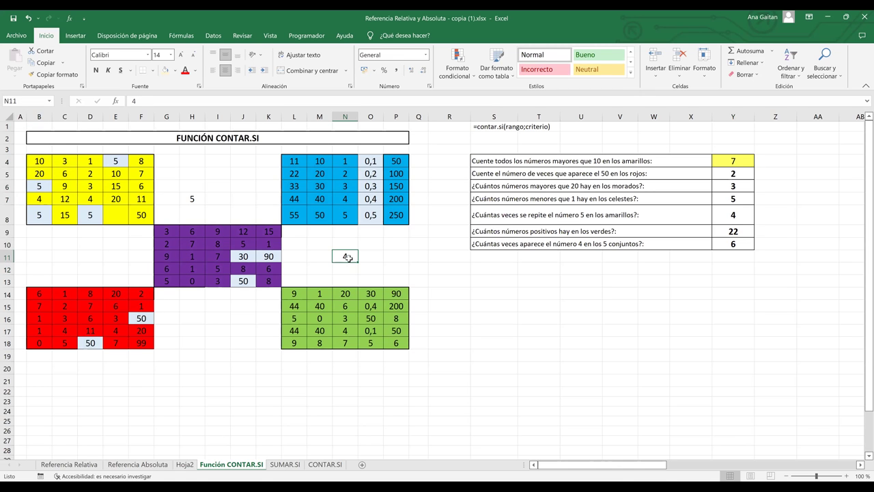
Step: Enter =CONTAR.SI(B4:P18;"4") in Y11 to count the number 4 across the whole block containing the five coloured sets
left_click(733, 268)
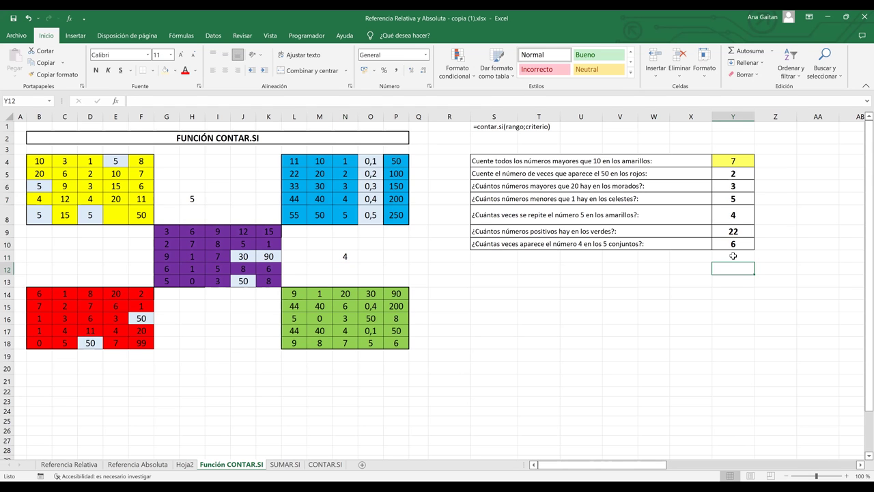
left_click(733, 256)
type("=")
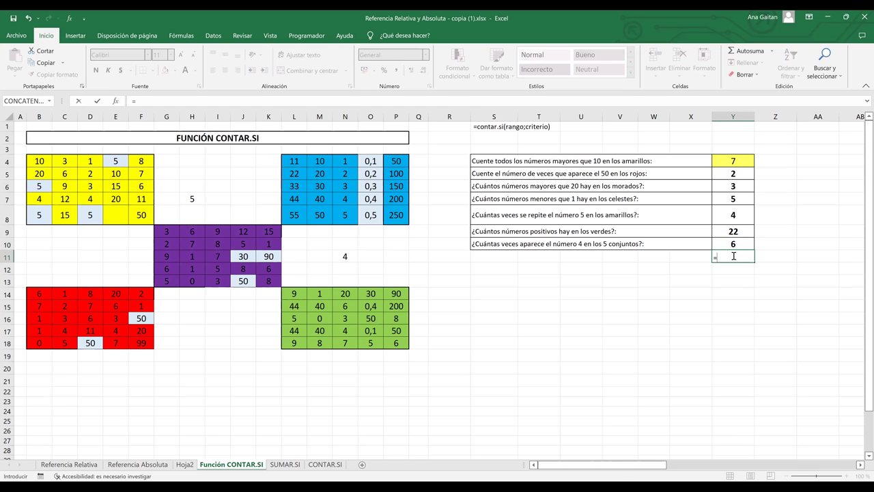
type("con")
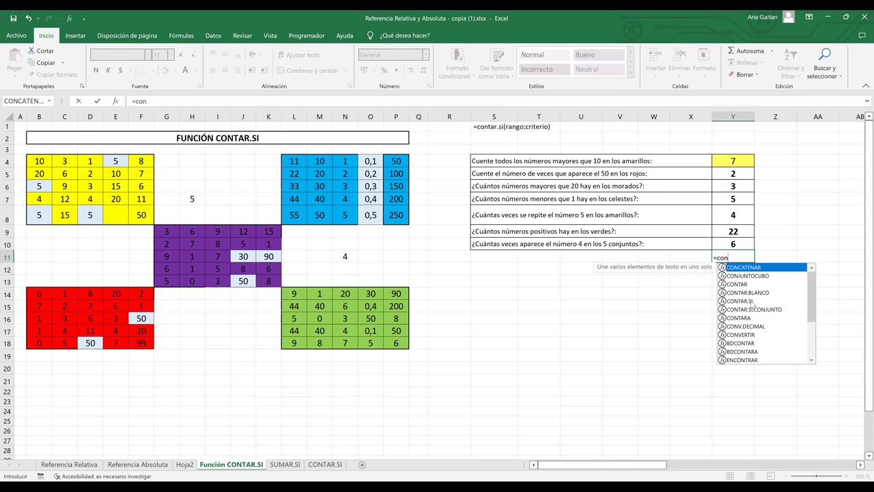
left_click(752, 304)
key("Tab")
left_click(28, 163)
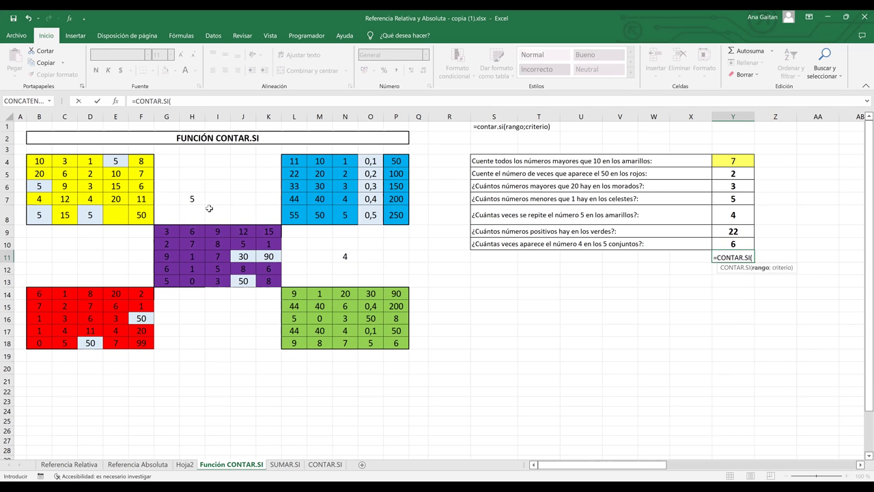
left_click(398, 345, "shift")
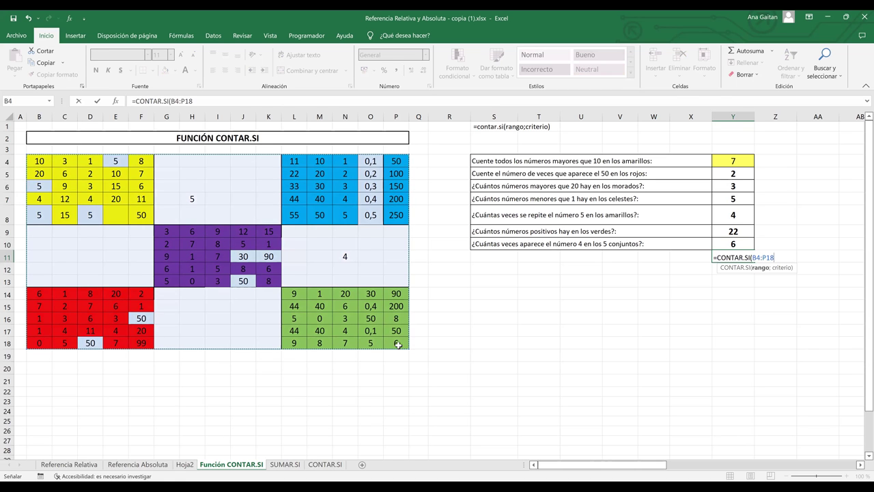
type(";\"4")
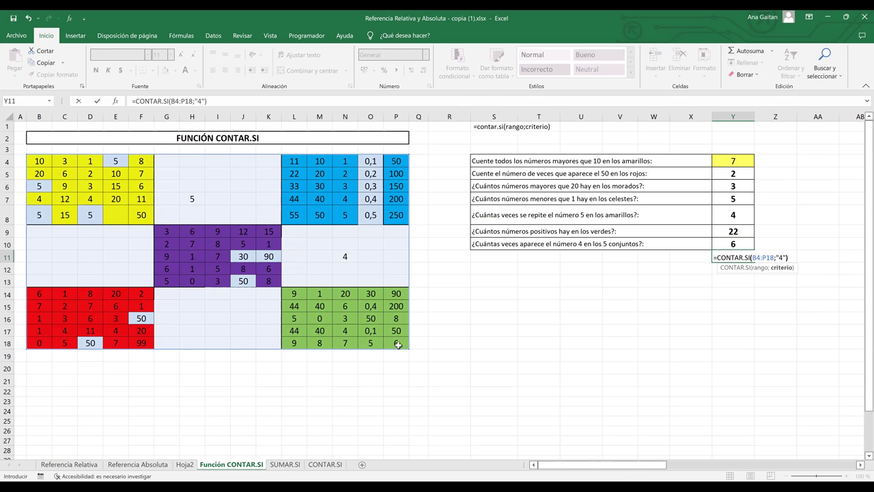
key("Return")
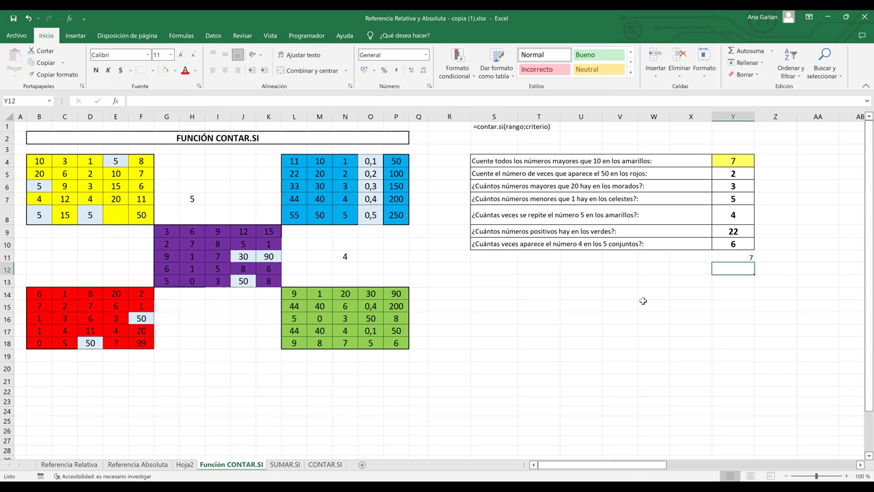
Step: Clear the loose numbers in N11 and H7 outside the coloured sets and enter 4 in H15
double_click(345, 257)
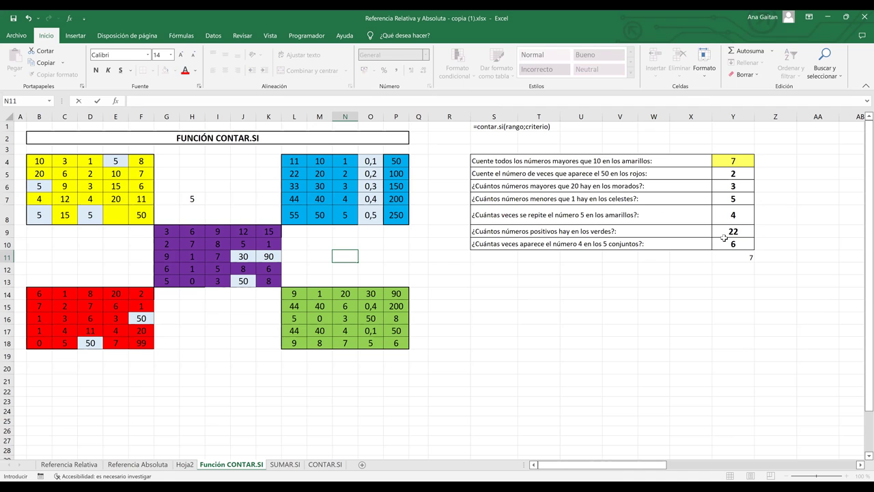
left_click(269, 343)
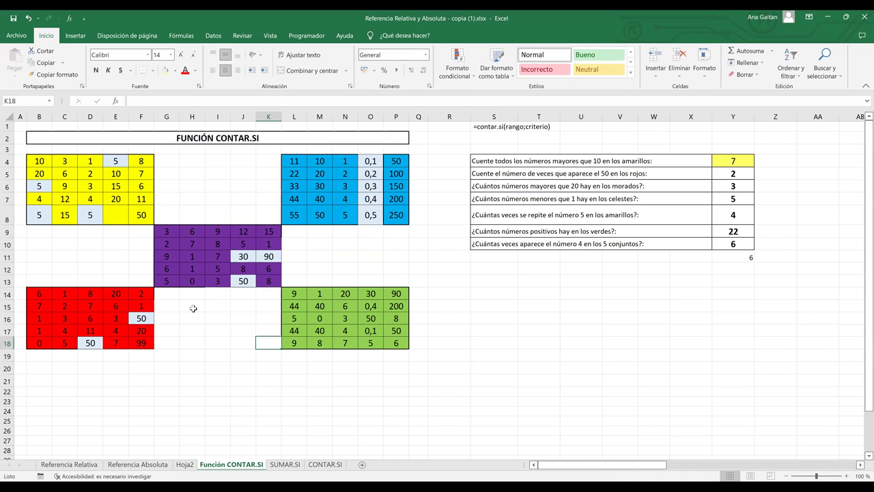
left_click(194, 309)
type("4")
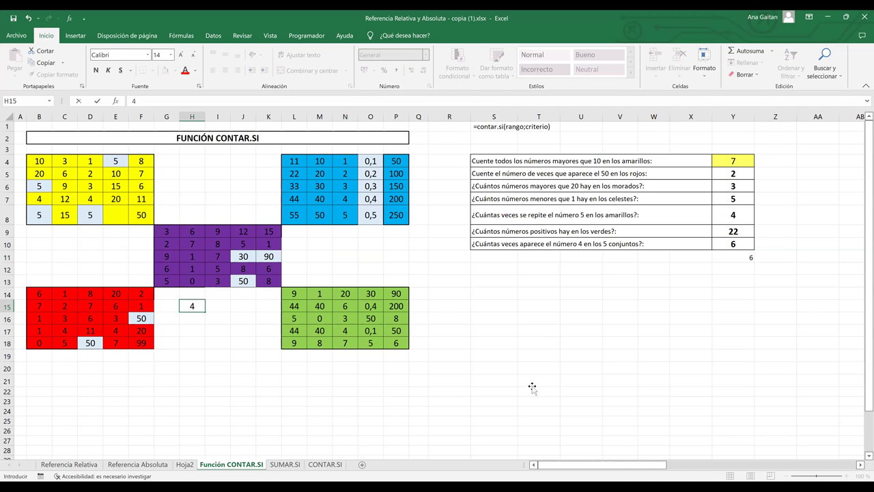
left_click(539, 381)
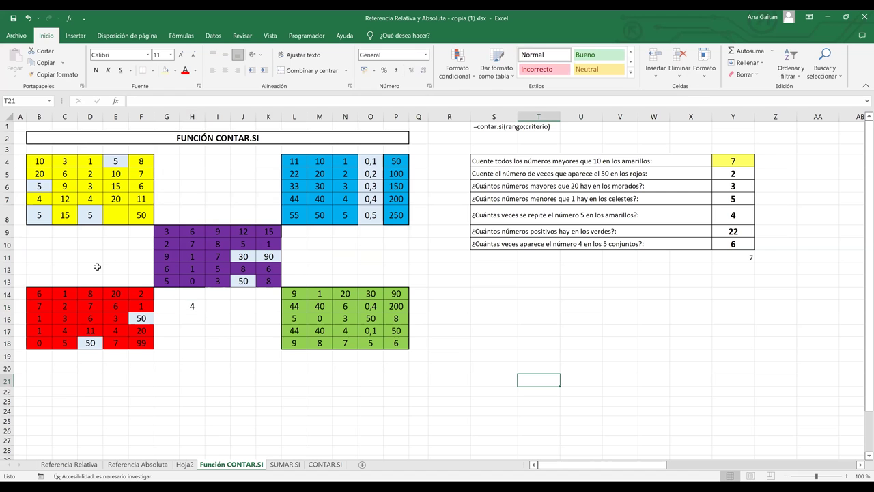
Step: Enter 4 in the uncoloured cells D12, M10 and I7 between the coloured sets
left_click(97, 268)
type("4")
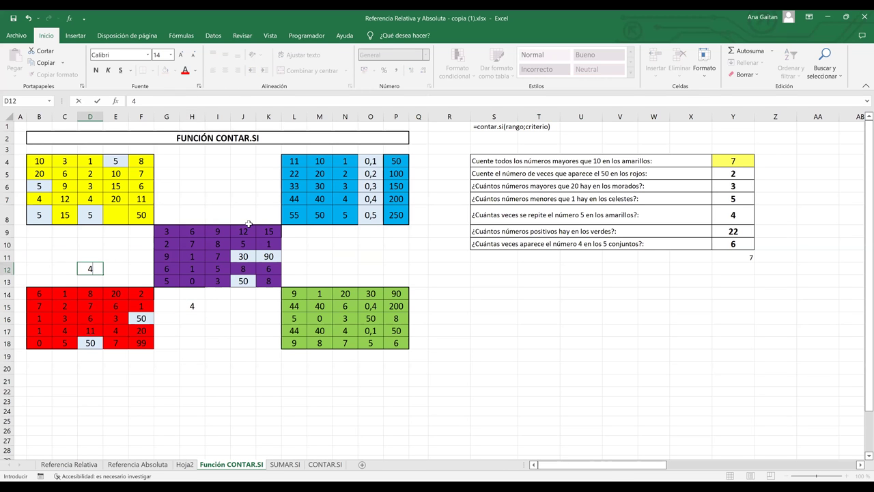
left_click(331, 246)
type("4")
left_click(516, 340)
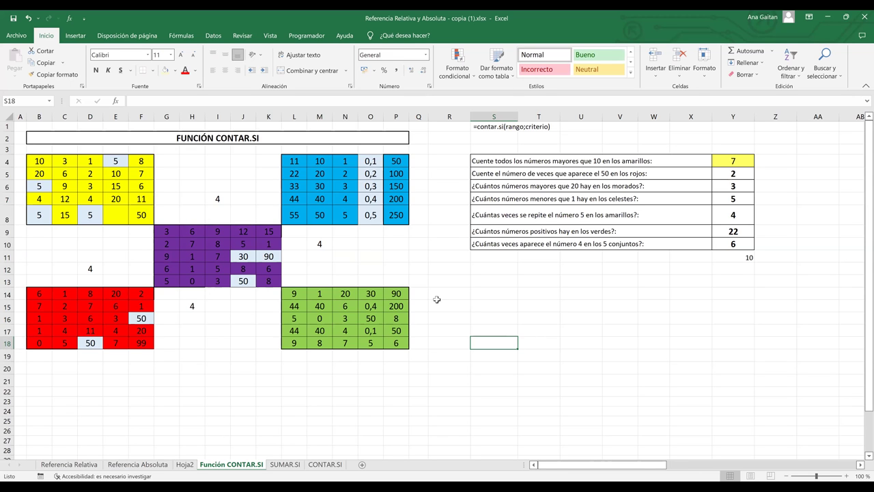
Step: Replace the value in L4, the first cell of the light blue set, with 4
left_click(296, 162)
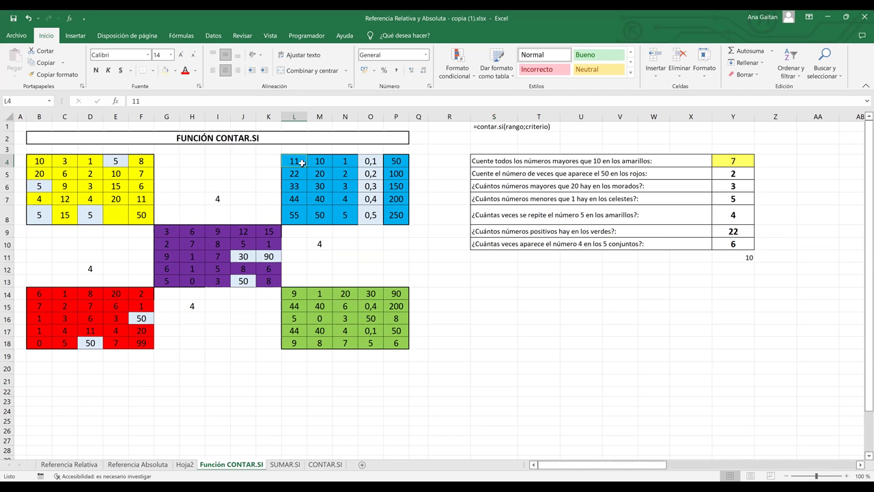
type("4")
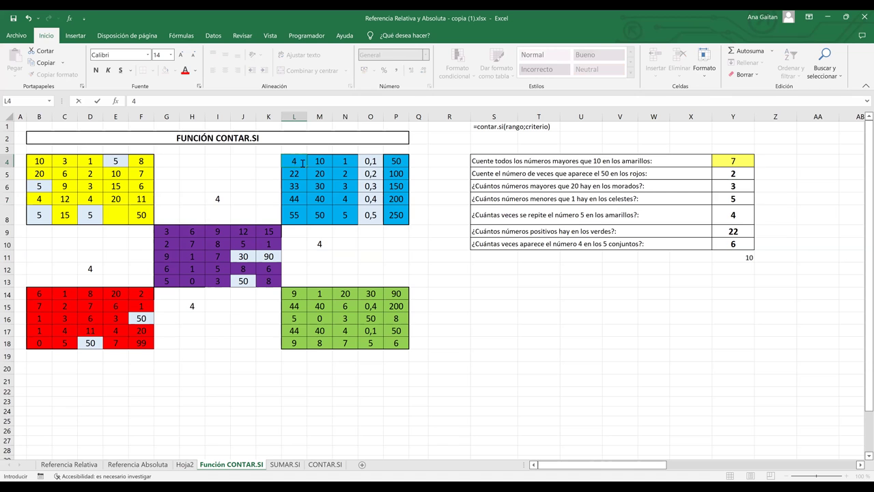
key("Return")
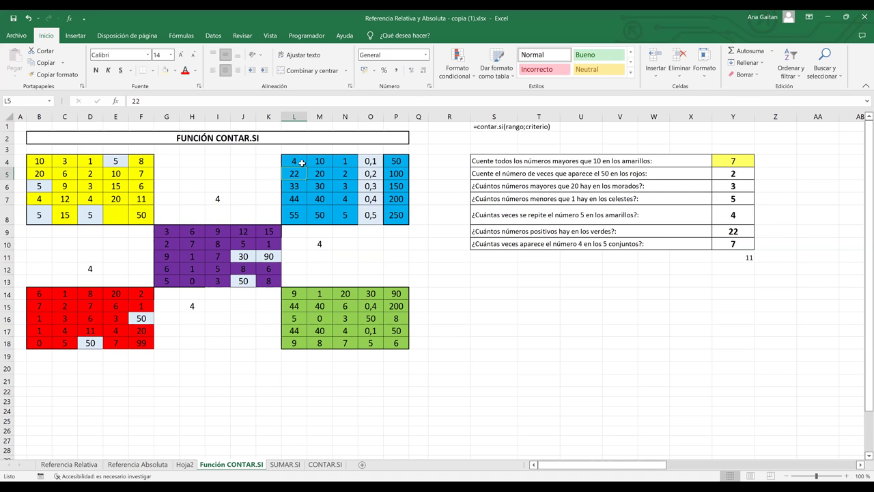
Step: Compare the counts in Y10 and Y11 and examine the separate CONTAR.SI terms in the Y10 formula, starting with the yellow set
left_click(741, 248)
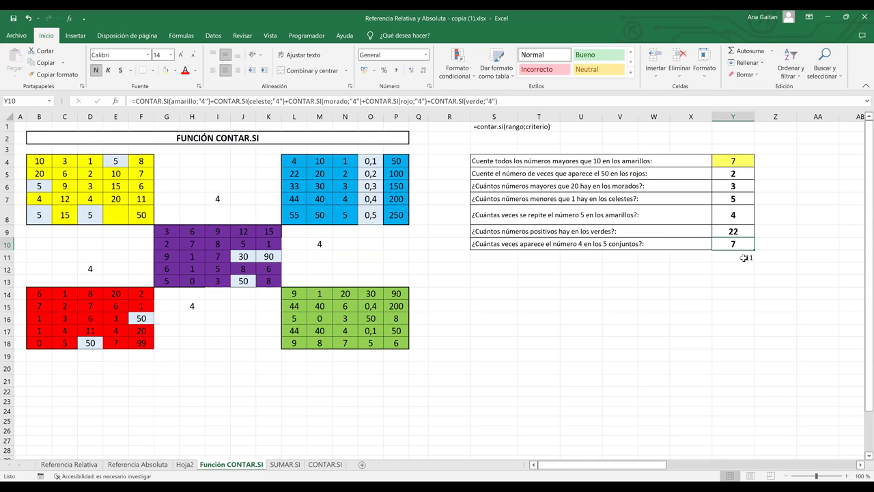
left_click(746, 261)
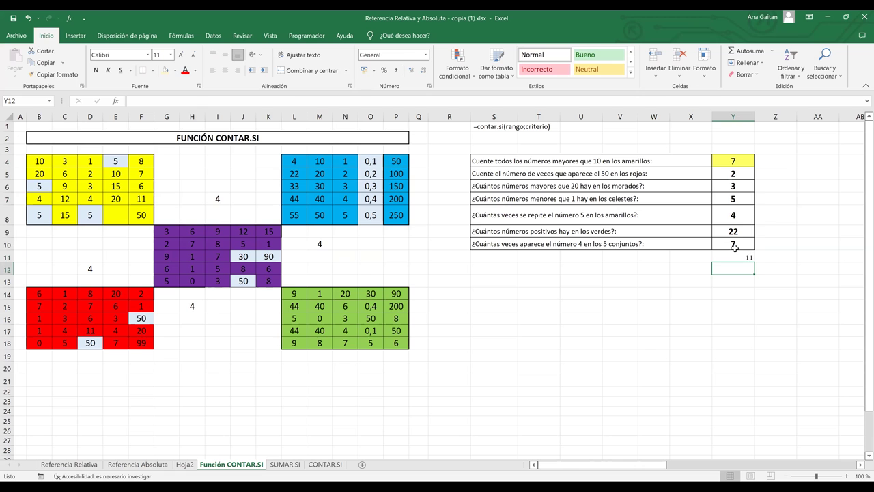
left_click(735, 247)
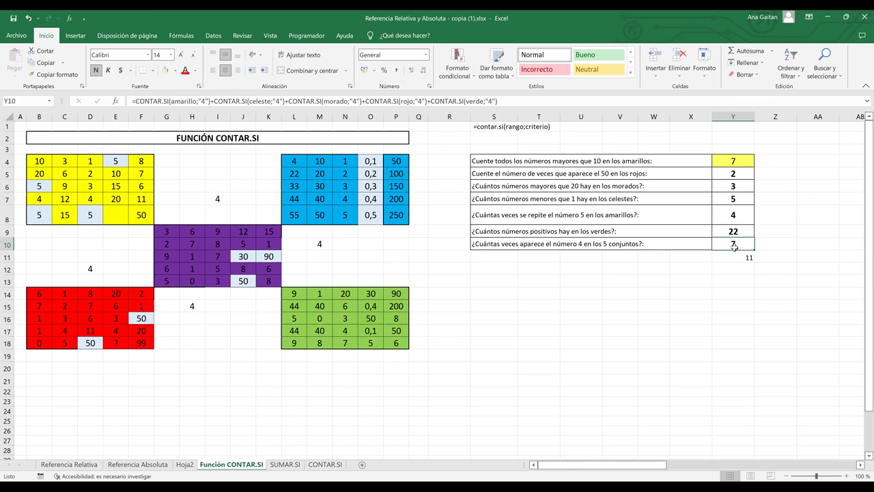
key("F2")
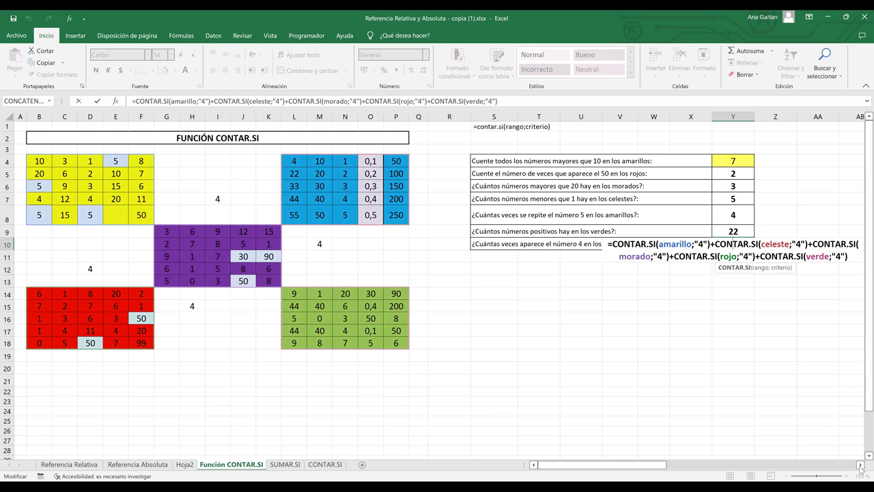
left_click(860, 465)
left_click(860, 465)
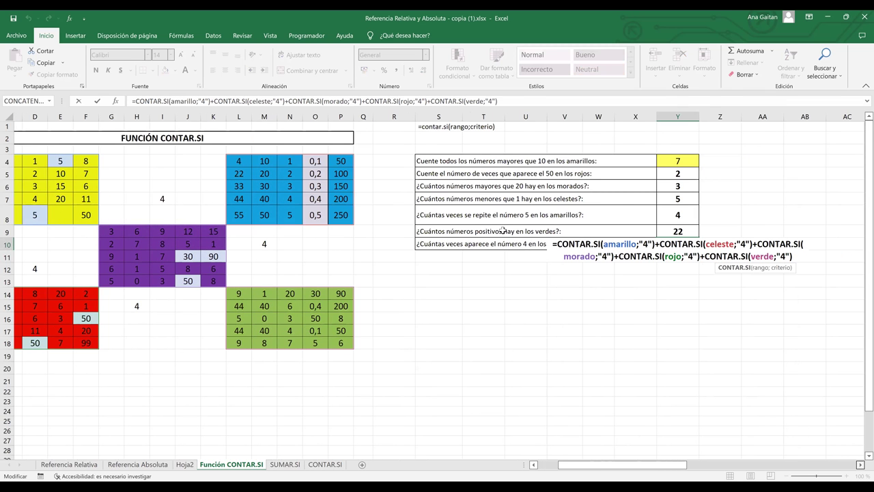
left_click(386, 241)
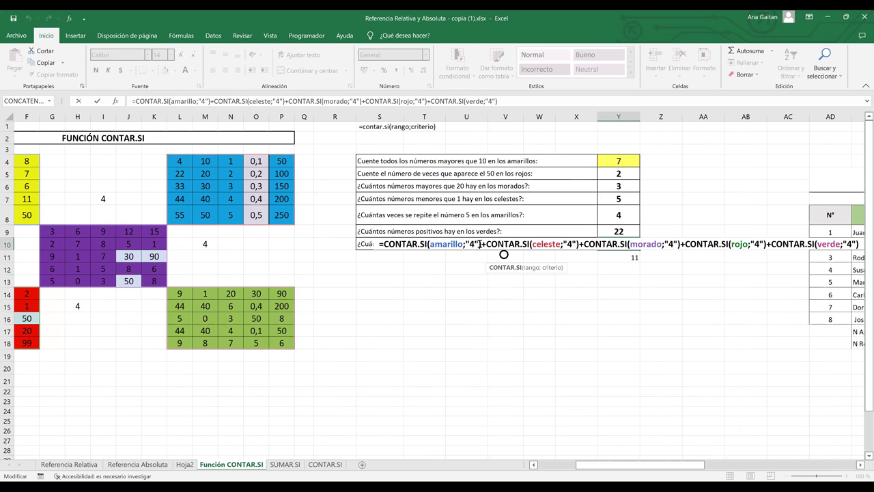
left_click_drag(384, 244, 481, 244)
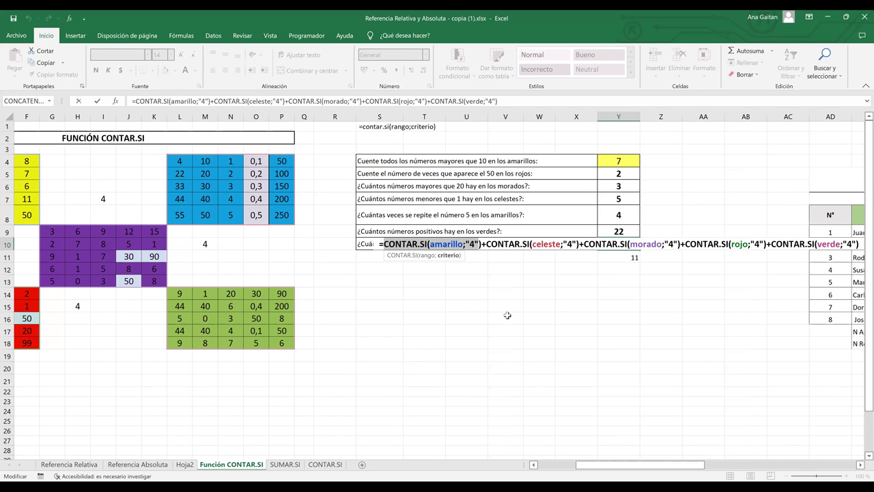
key("Return")
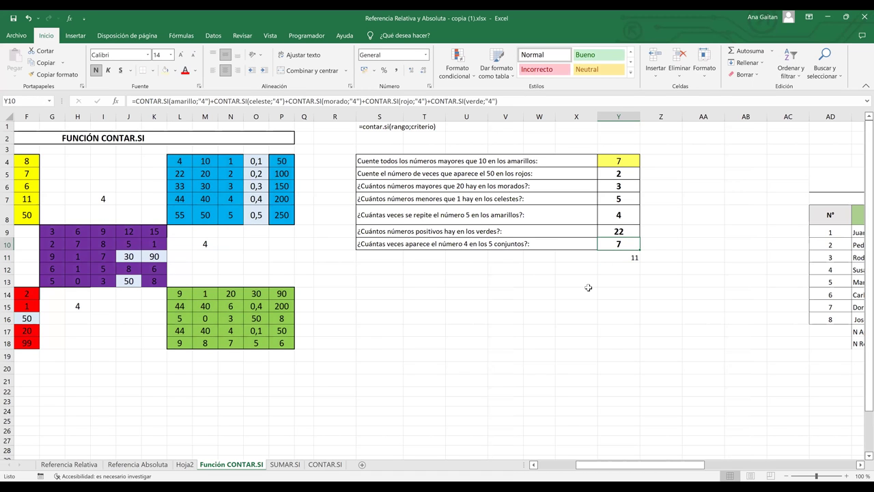
left_click(567, 290)
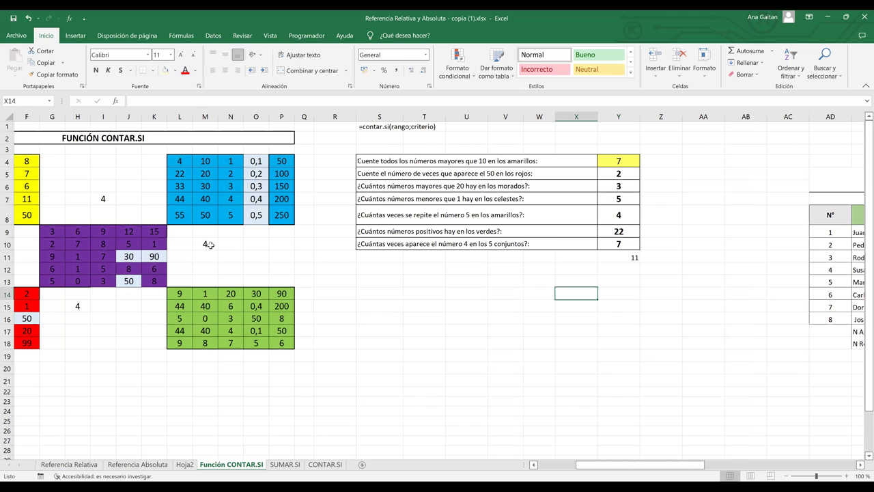
left_click(210, 244)
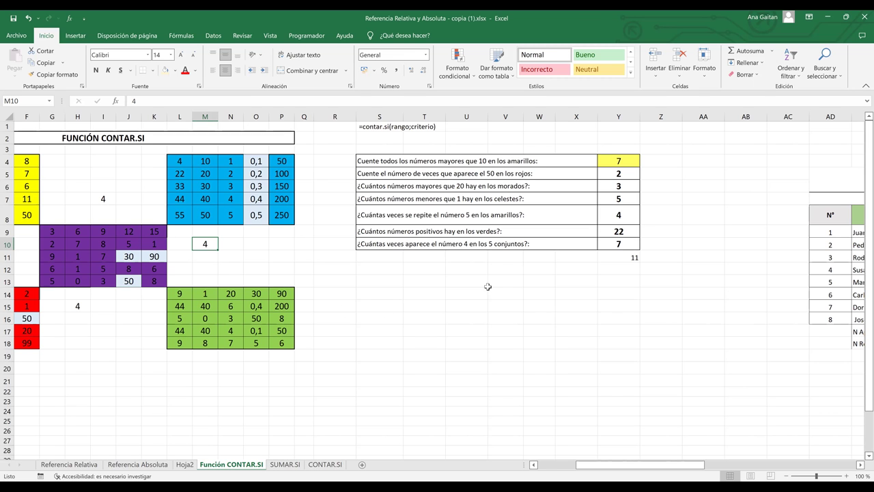
left_click(627, 245)
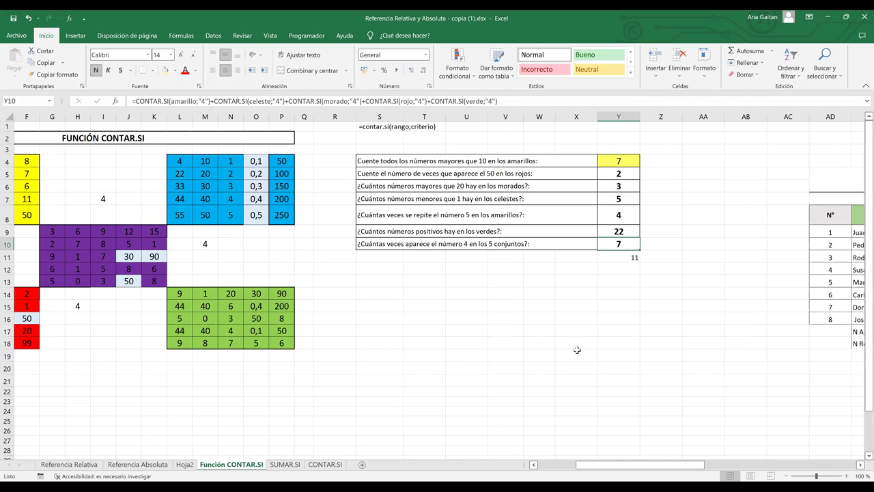
key("Down")
key("Down")
key("Down")
key("Down")
key("Down")
key("Down")
key("Down")
key("Down")
key("Down")
key("Down")
key("Down")
key("Down")
key("Down")
key("Left")
key("Left")
key("Left")
key("Left")
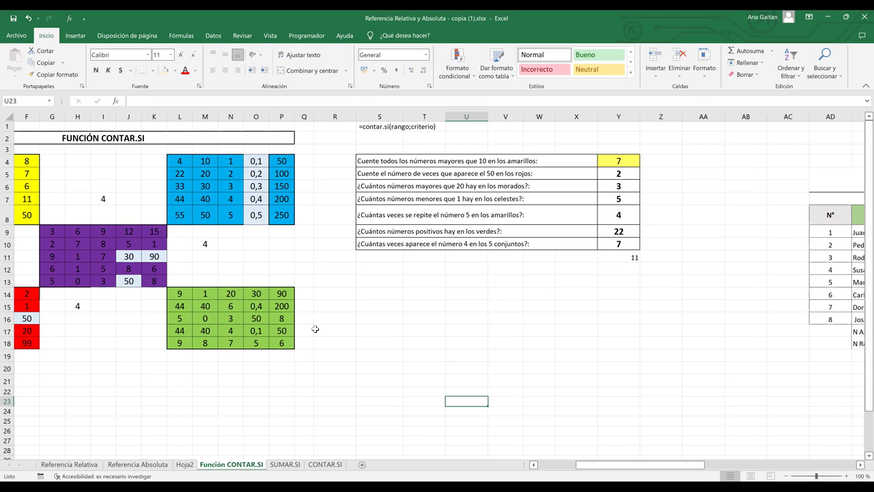
left_click(626, 249)
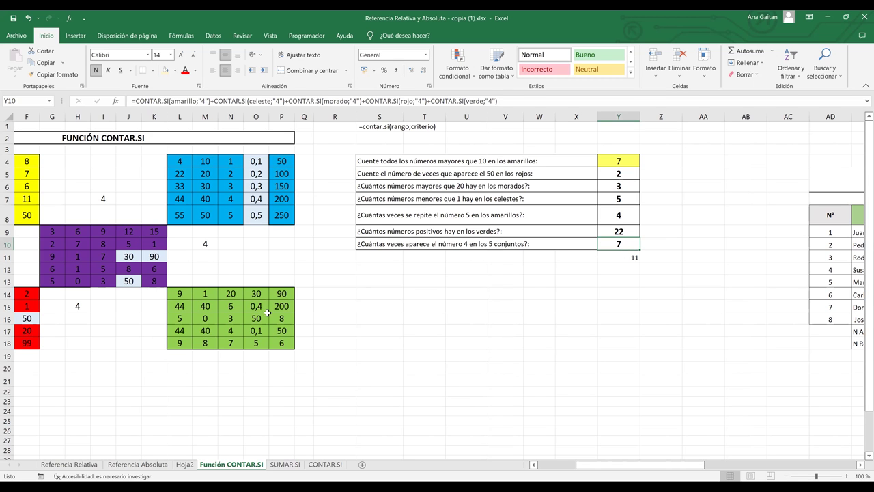
left_click(271, 185)
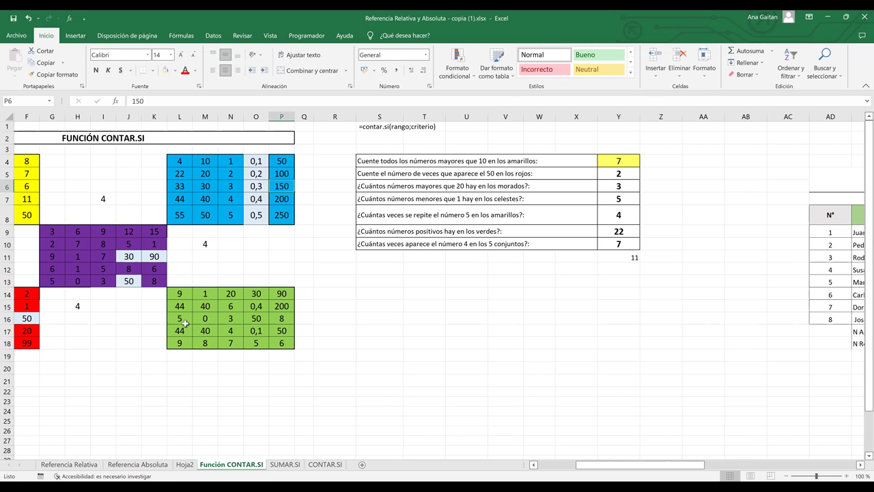
Step: Switch to the Hoja2 worksheet with the trimester grades
key("ctrl+Page_Up")
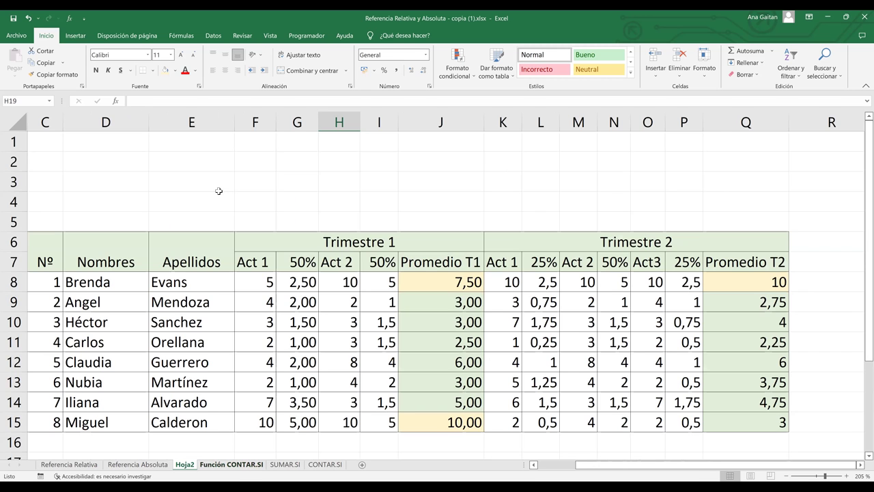
Step: Review the Referencia Relativa worksheet, checking the formula in D18 of the Producto column
key("ctrl+Page_Down")
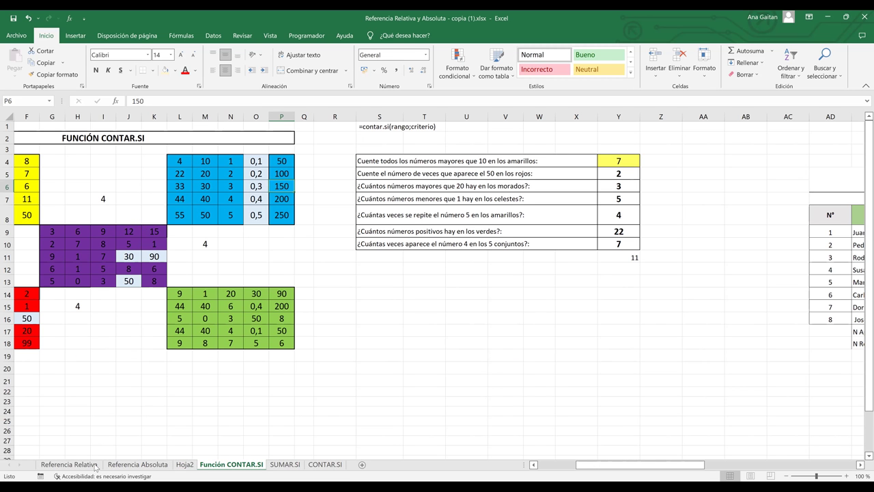
left_click(69, 465)
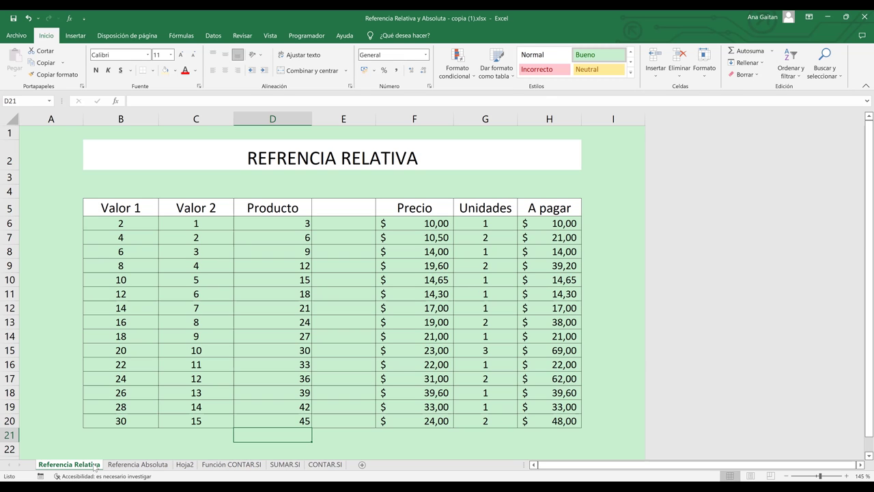
left_click(297, 389)
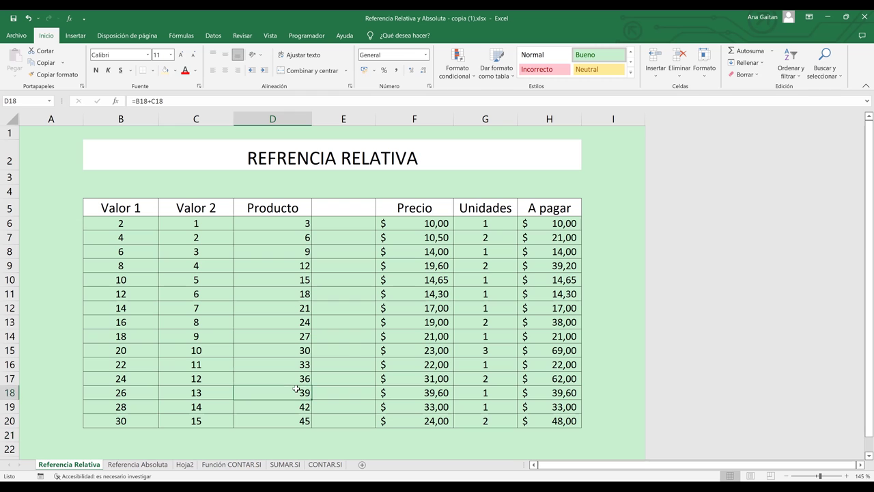
left_click(353, 347)
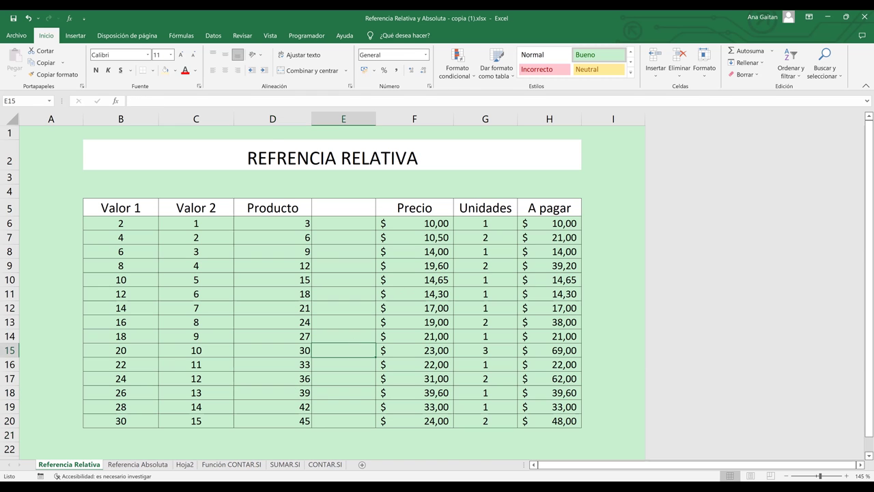
Step: Review the Referencia Absoluta worksheet with the IVA table, and return to an empty cell on the Función CONTAR.SI worksheet
left_click(140, 464)
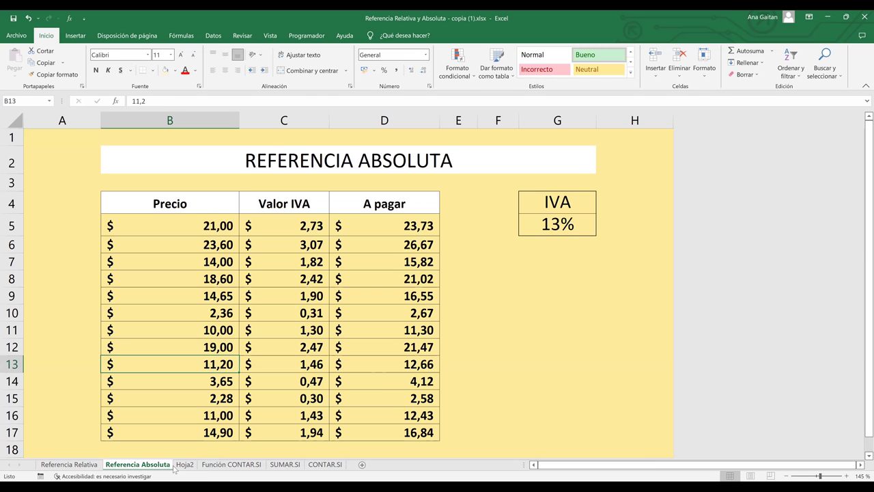
left_click(217, 467)
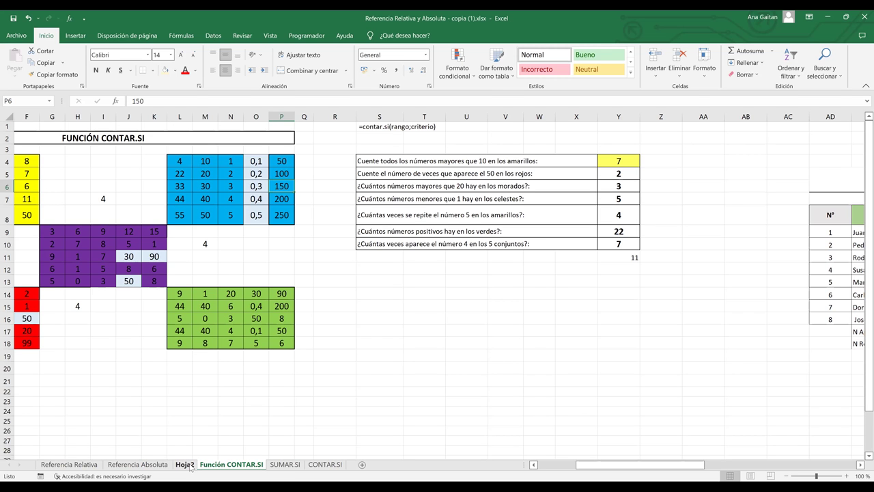
left_click(532, 321)
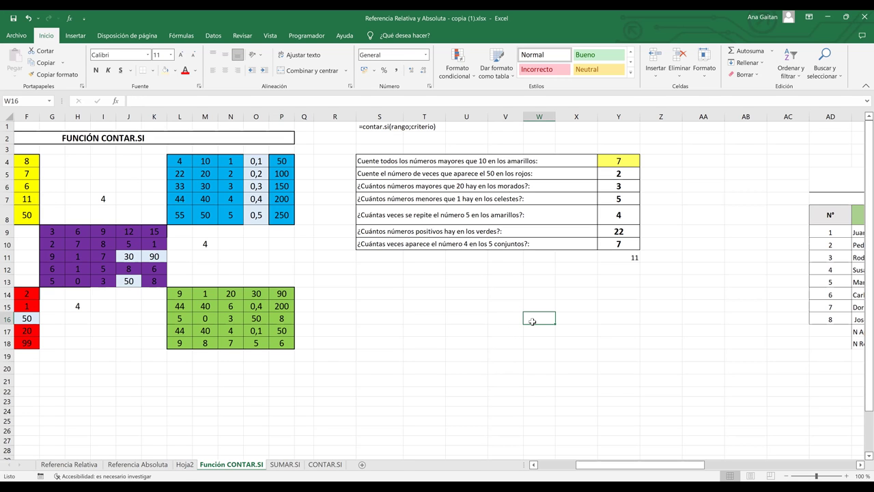